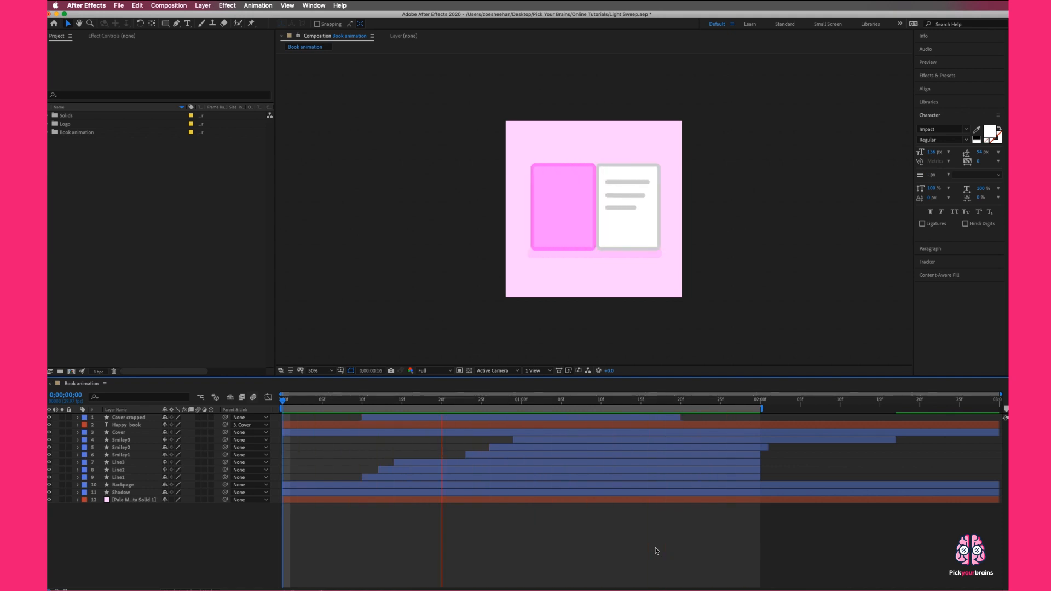
Preview the finished Book animation composition from the first frame
key(space)
drag(426, 403, 280, 398)
key(space)
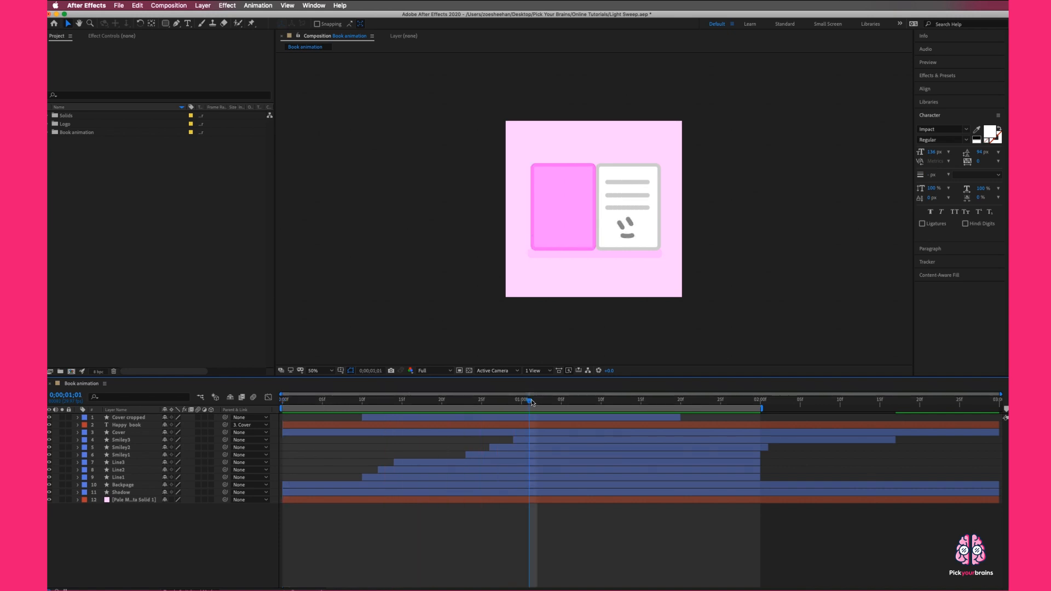
key(space)
Create a 500 x 500 px composition named "Book demo" with a duration of 0;00;02;00, viewed at 100%
click(155, 219)
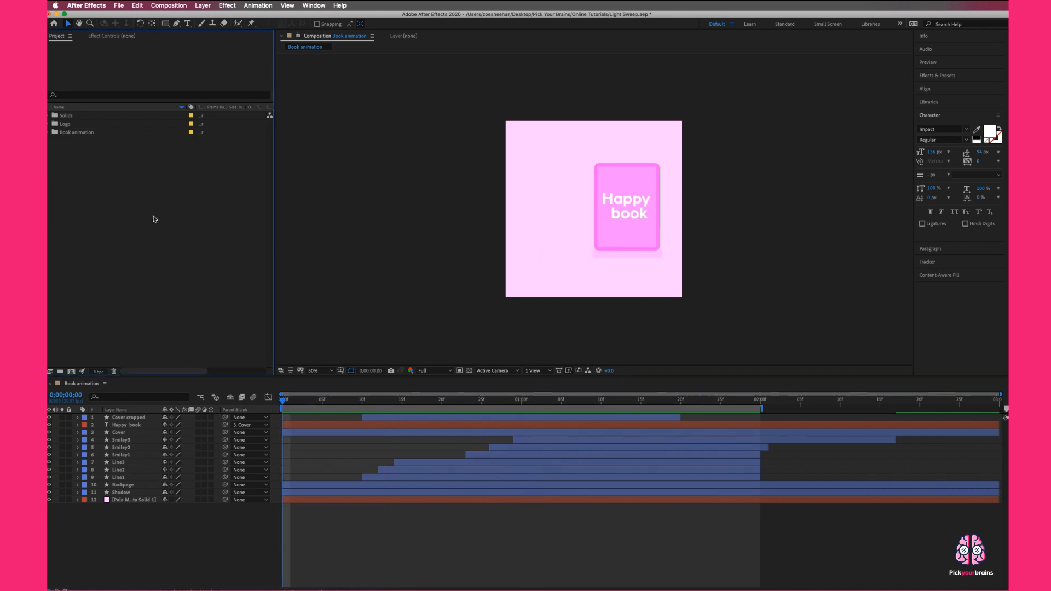
click(175, 8)
click(182, 17)
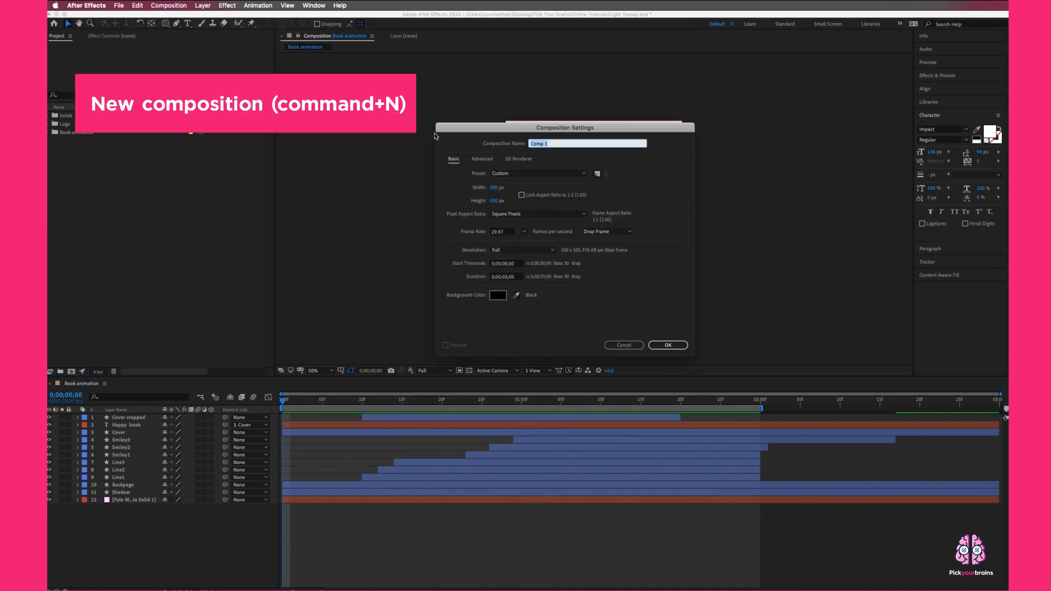
drag(565, 127, 753, 133)
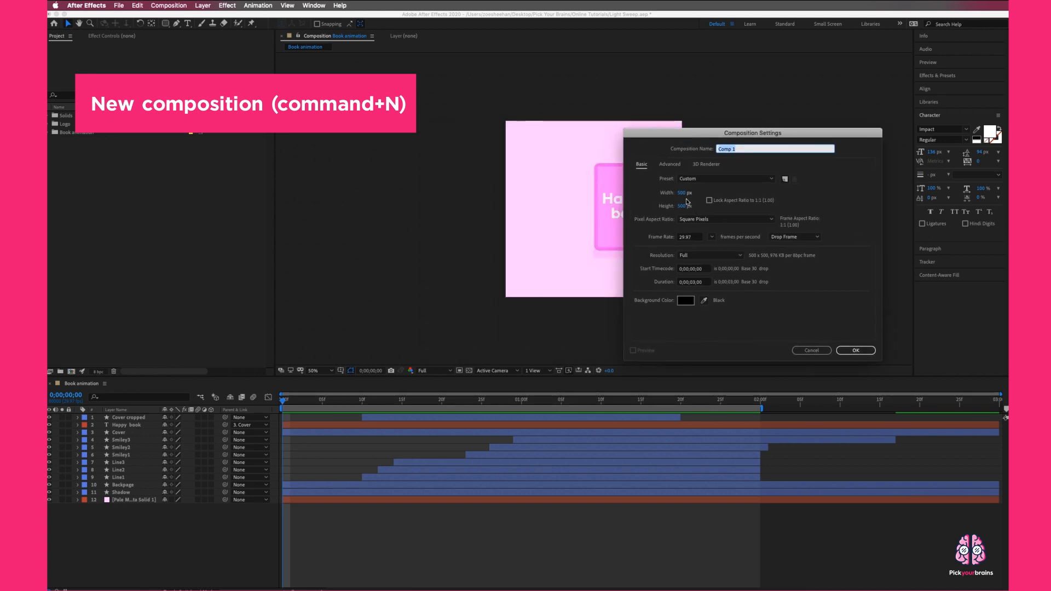
click(694, 282)
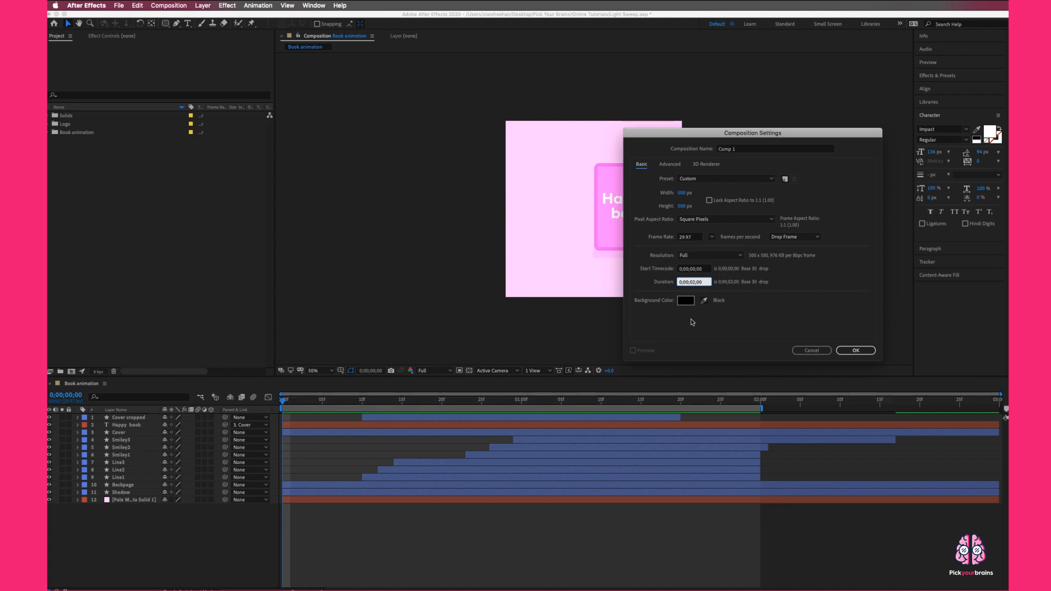
click(750, 151)
key(super+a)
text(Book demo)
drag(734, 133, 616, 101)
click(745, 321)
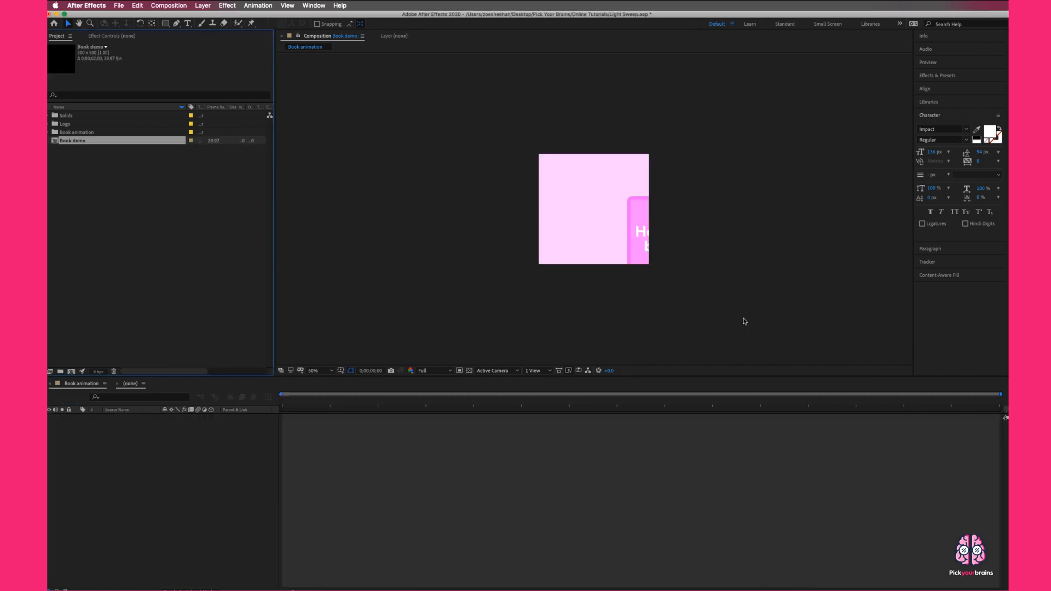
key(period)
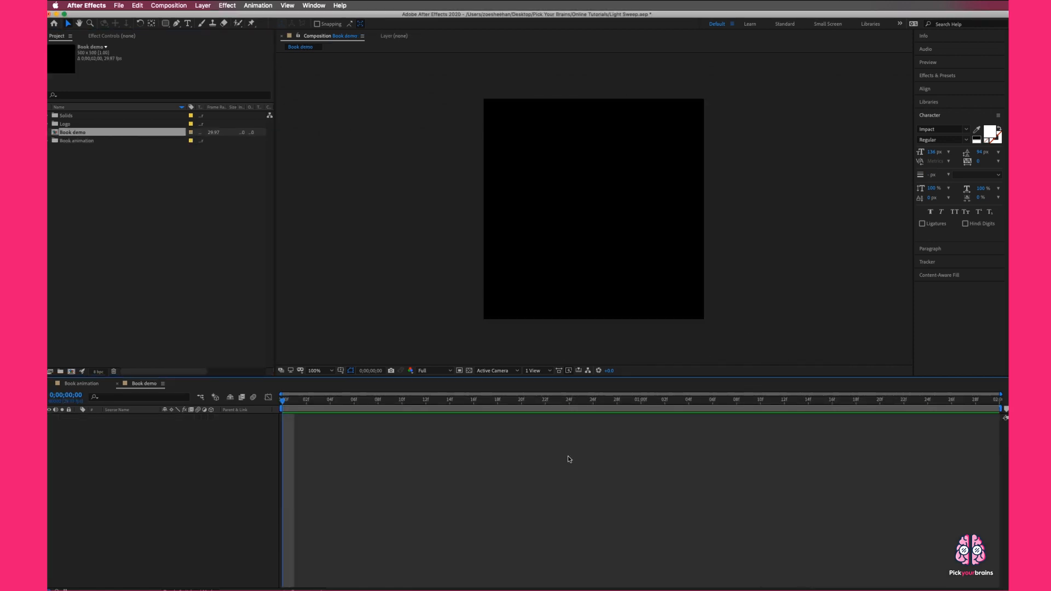
Add a new shape layer to the Book demo composition and activate the Rounded Rectangle tool
right_click(152, 440)
mouse_move(190, 446)
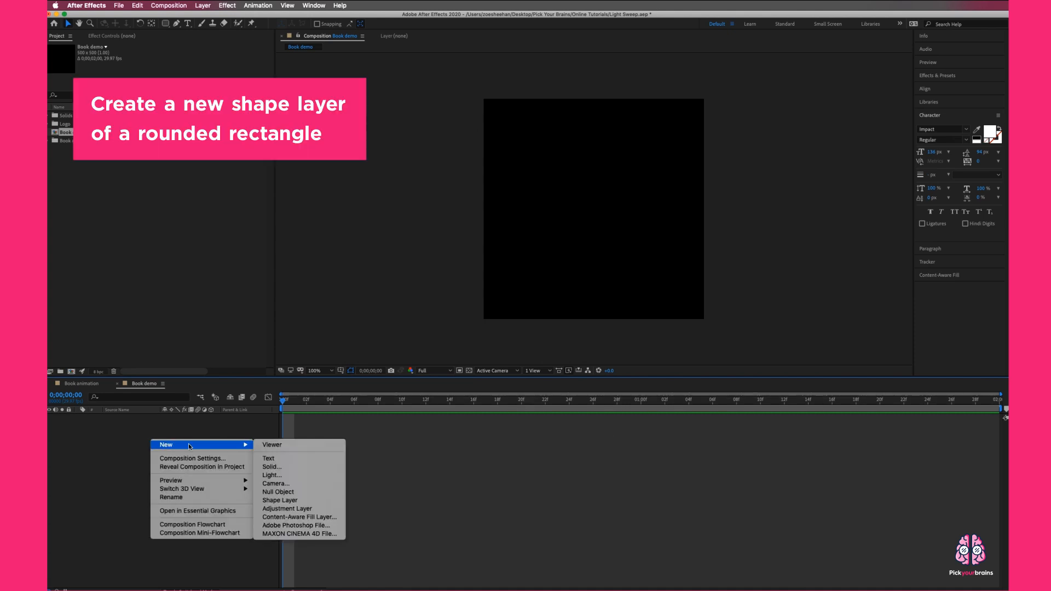
click(298, 500)
click(165, 23)
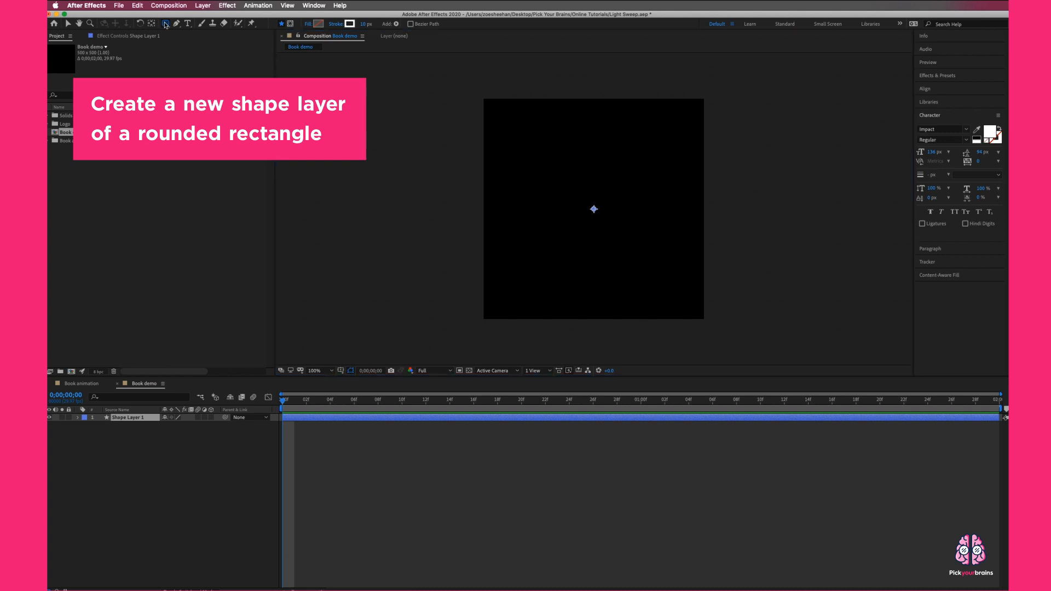
click(214, 33)
Set the shape's fill to white and its stroke to light grey
click(318, 24)
drag(305, 244, 256, 226)
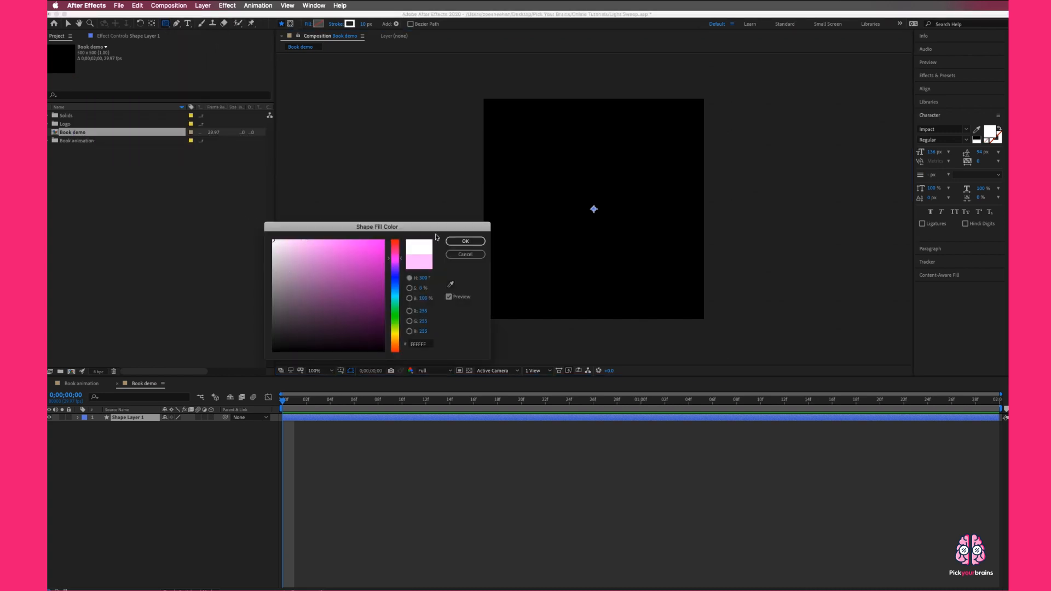
click(466, 241)
click(349, 23)
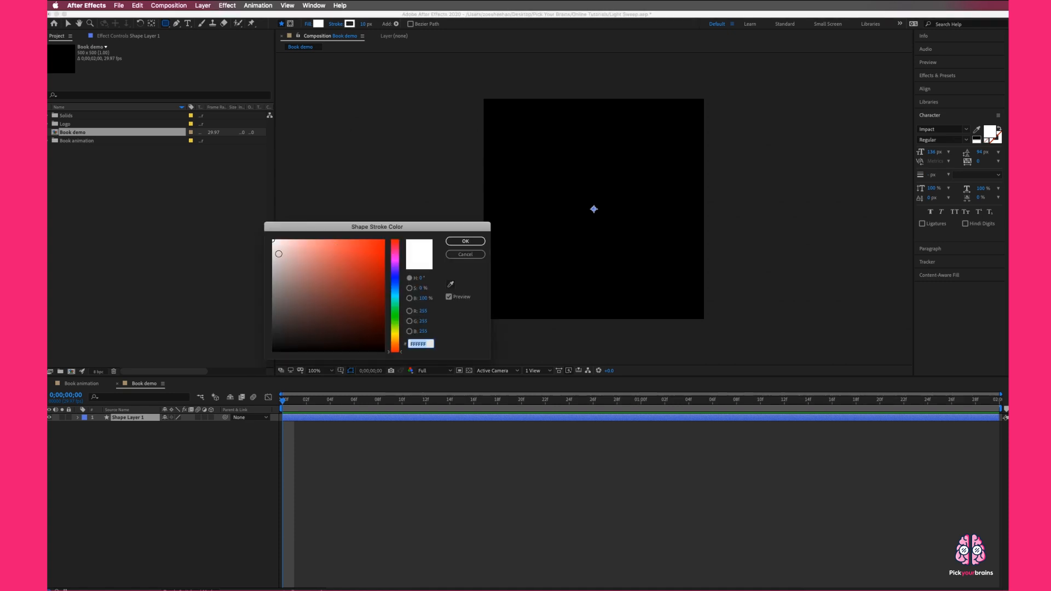
drag(278, 254, 239, 253)
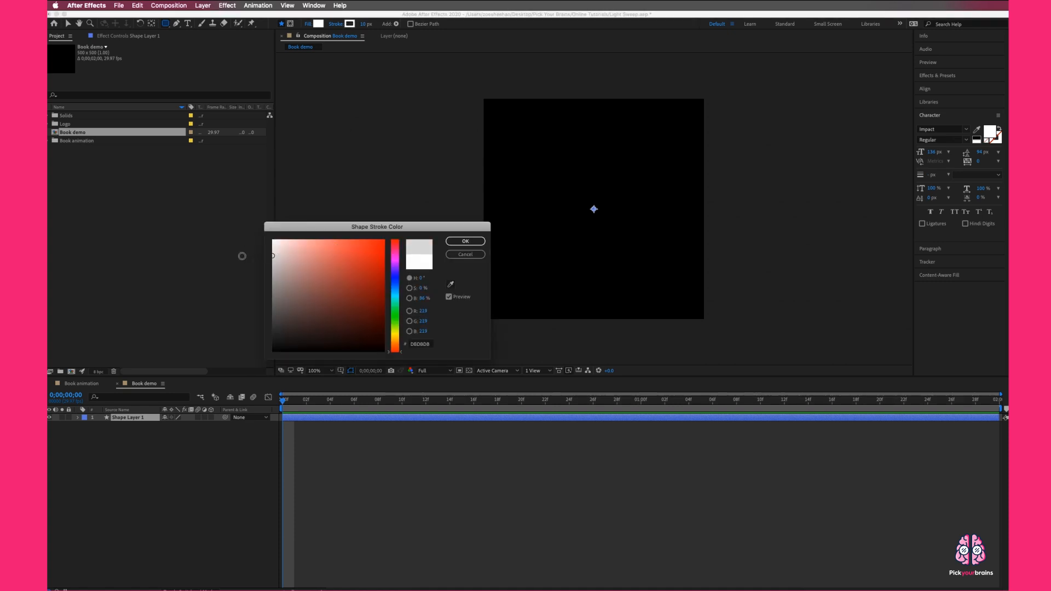
click(464, 241)
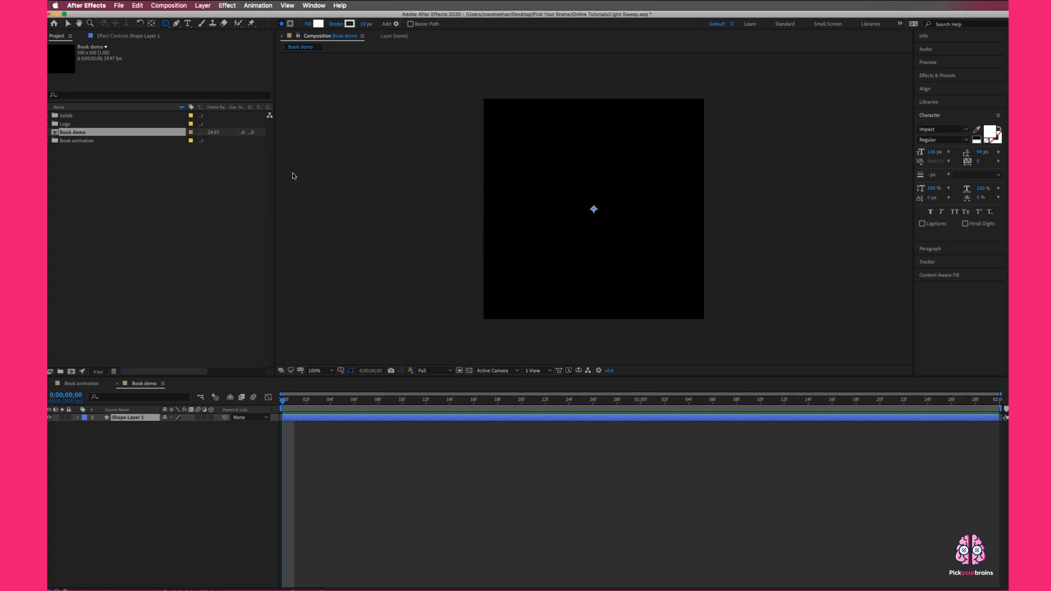
Draw an upright rounded rectangle for the page and place it in the right half of the composition
drag(538, 137, 610, 243)
click(68, 24)
drag(584, 157, 654, 176)
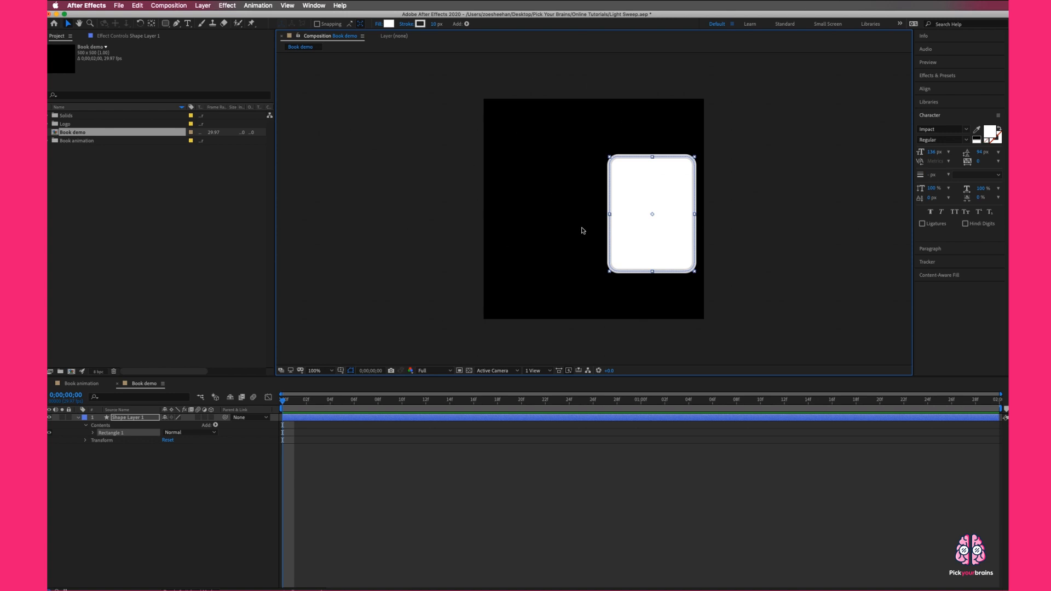
Rename the shape layer as "Back page"
click(128, 419)
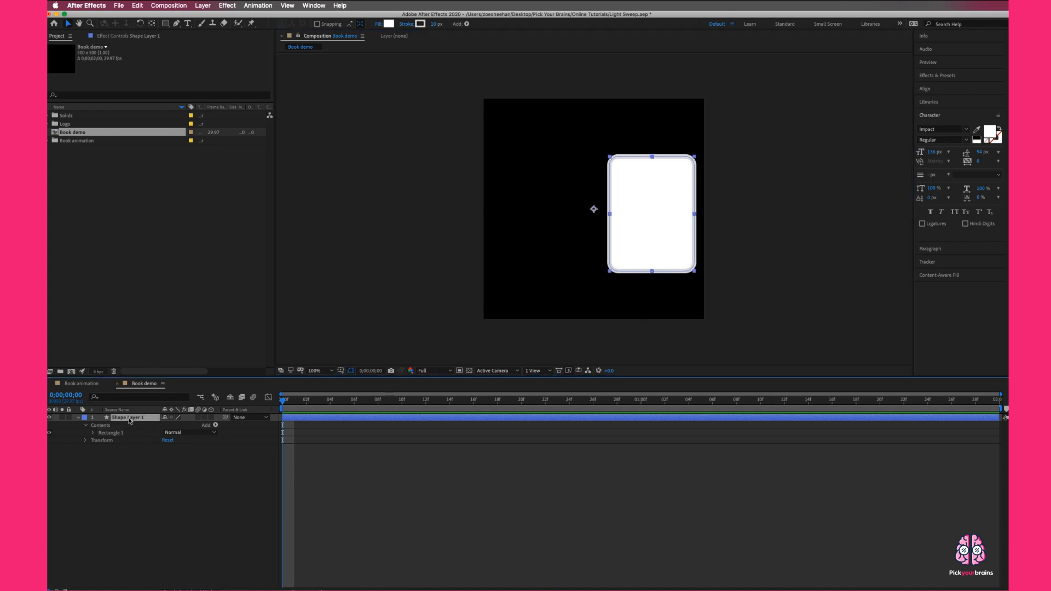
right_click(122, 420)
click(142, 583)
text(Bak)
text(k page)
key(Return)
Move the Back page layer's anchor point to the centre of the rectangle and deselect the layer
drag(594, 210, 652, 214)
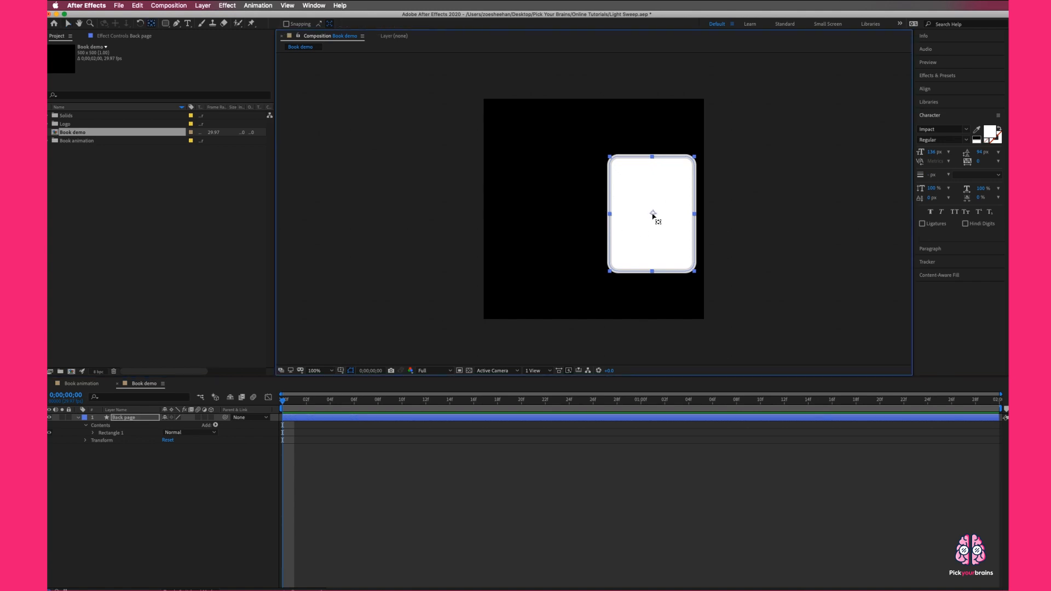
key(v)
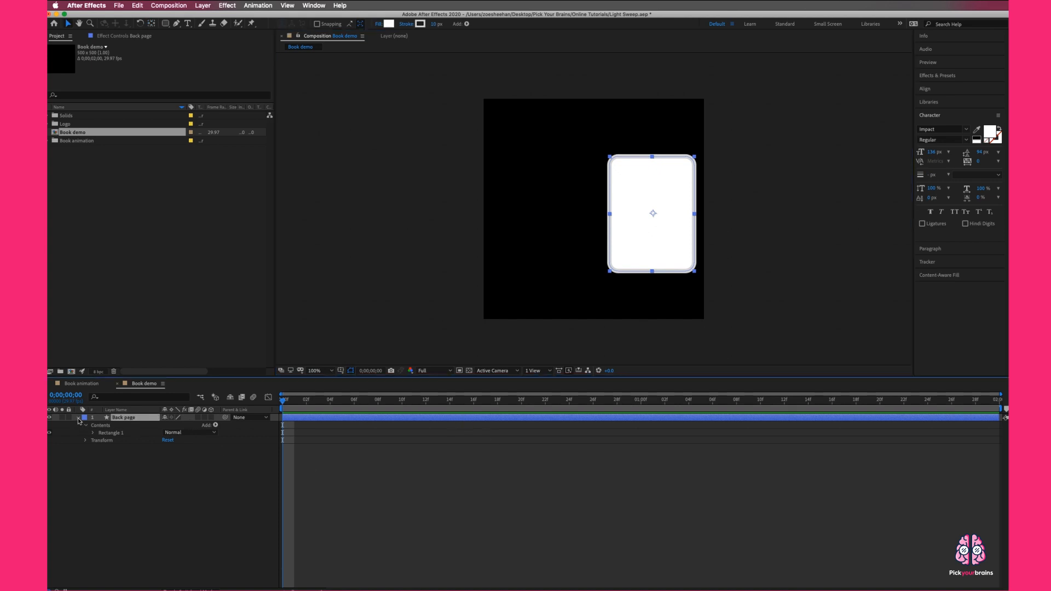
click(143, 446)
right_click(140, 450)
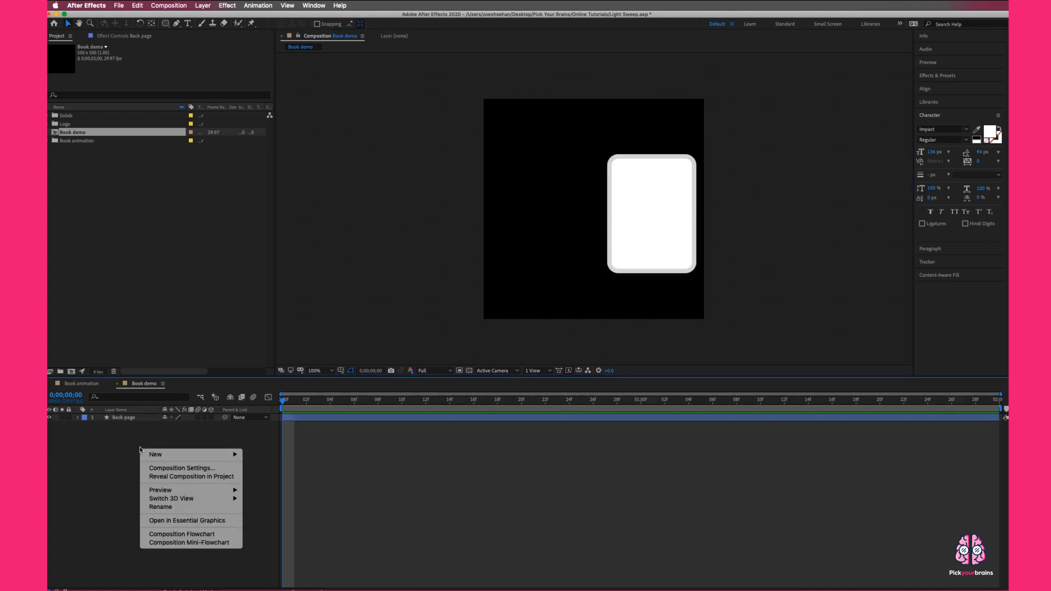
Duplicate the Back page layer and place the copy directly to the left of the original
click(125, 419)
click(126, 419)
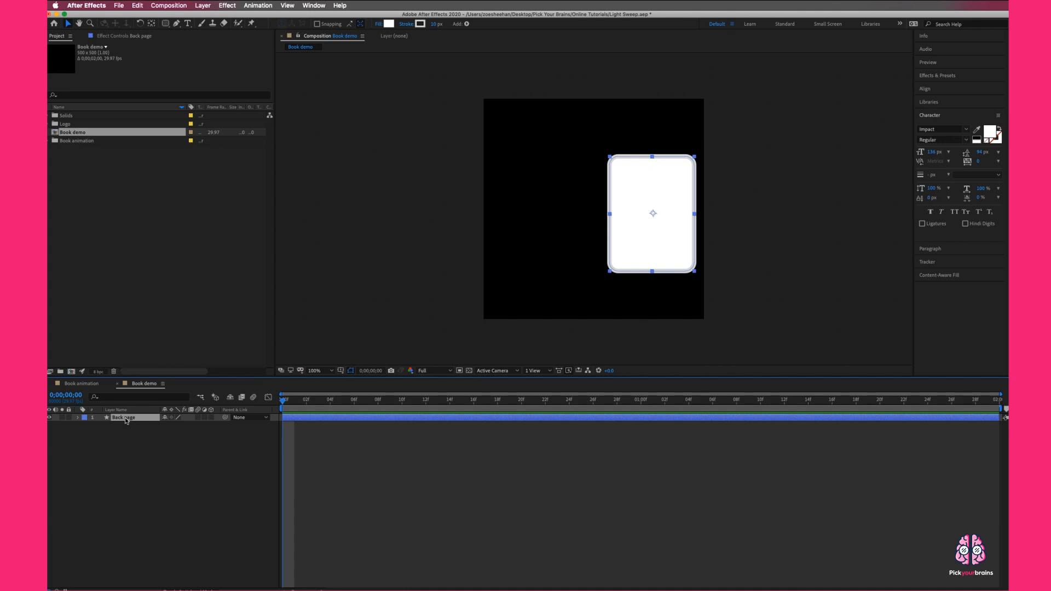
key(super+d)
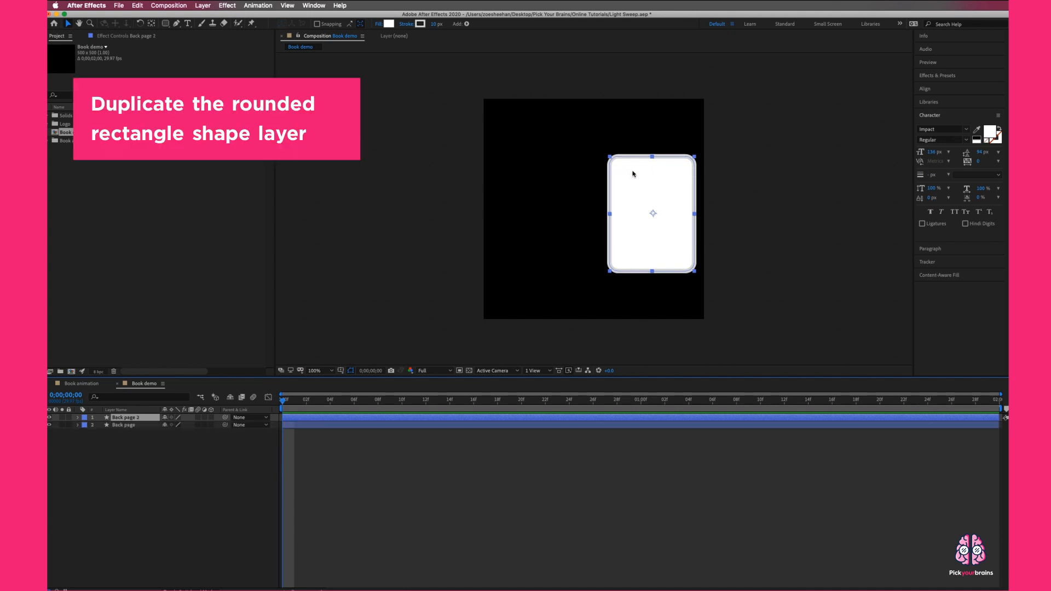
drag(630, 172, 544, 172)
click(596, 343)
click(597, 502)
Change the stroke colour of the duplicated left rectangle to a dark pink
click(584, 171)
click(420, 24)
mouse_move(367, 255)
mouse_down()
mouse_move(360, 278)
mouse_move(346, 214)
mouse_up()
click(398, 280)
drag(398, 282, 397, 326)
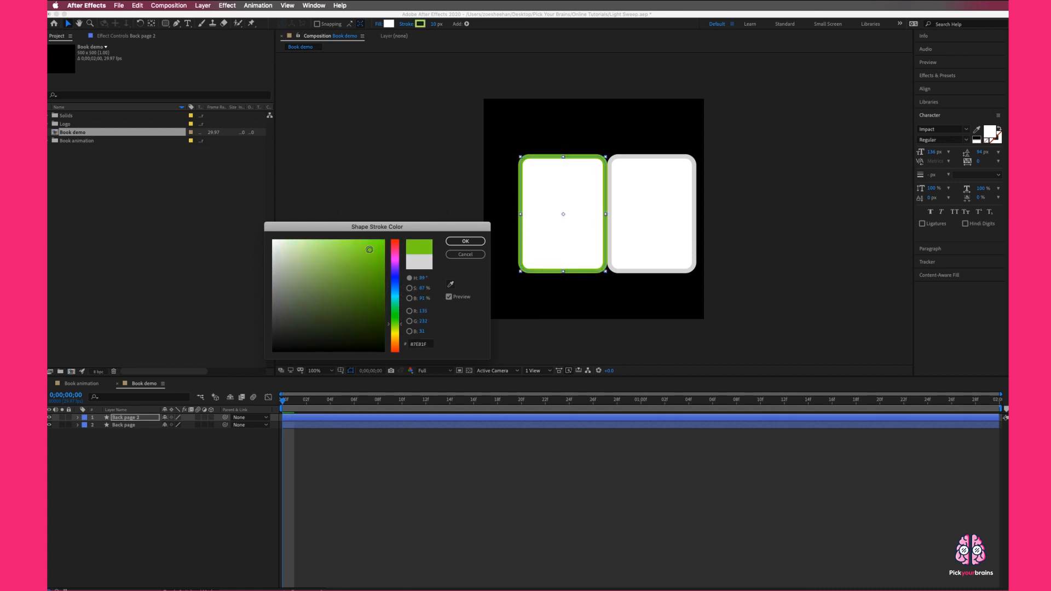
drag(397, 242, 395, 257)
click(373, 258)
click(464, 241)
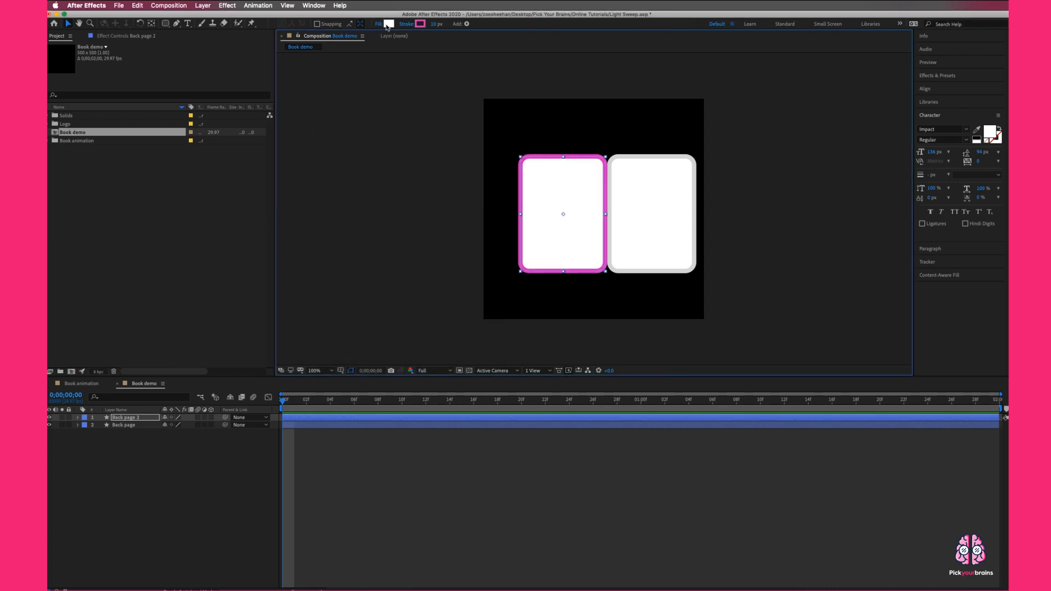
Sample the pink stroke as the left rectangle's fill and brighten it to E726CE
click(388, 23)
click(450, 284)
click(521, 214)
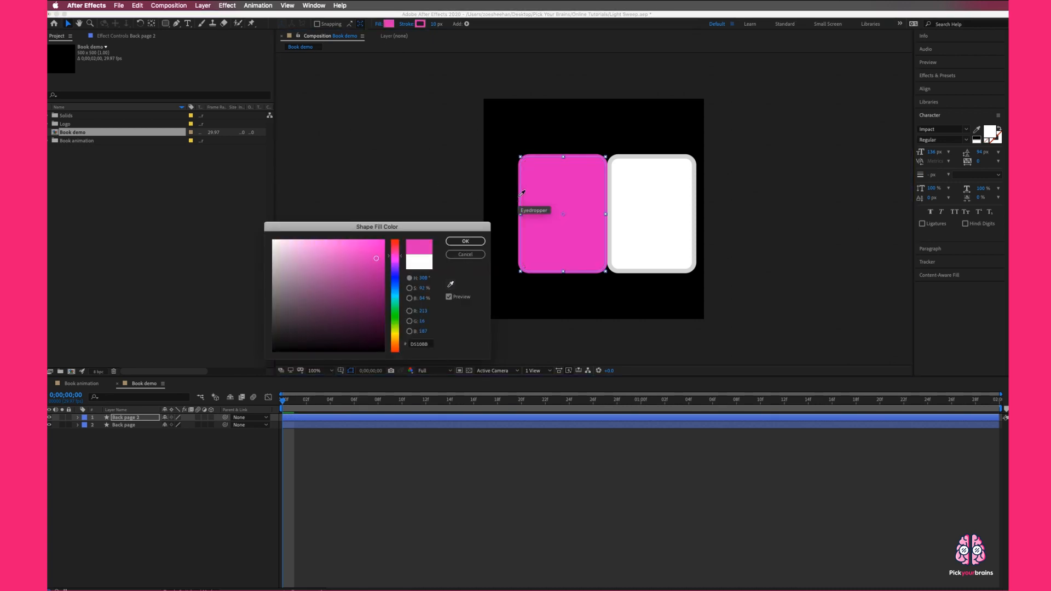
click(369, 254)
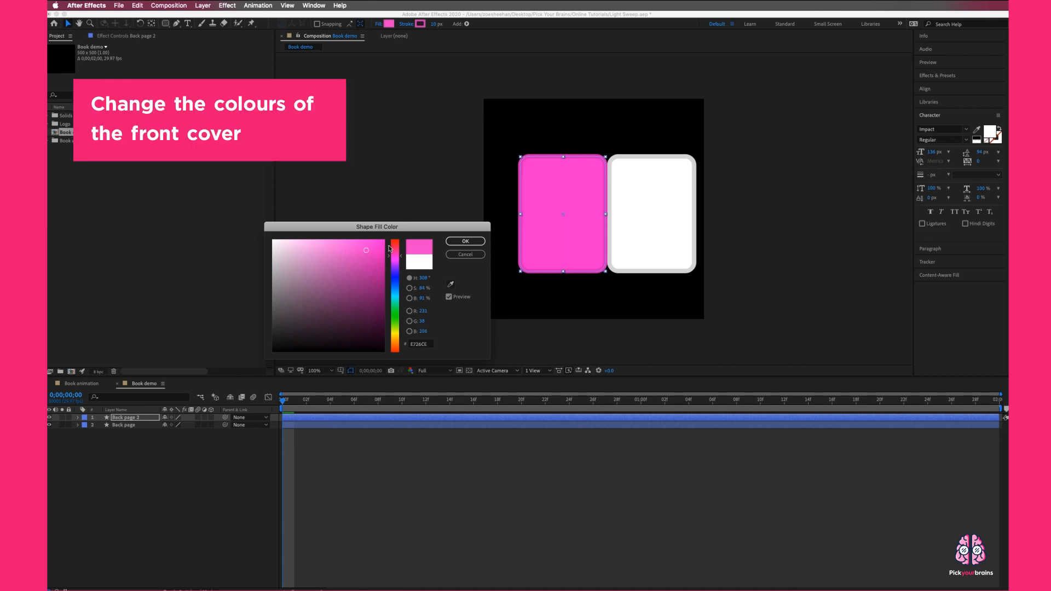
click(465, 240)
Rename the duplicated layer "Back page 2" as "Front cover"
click(153, 485)
click(128, 418)
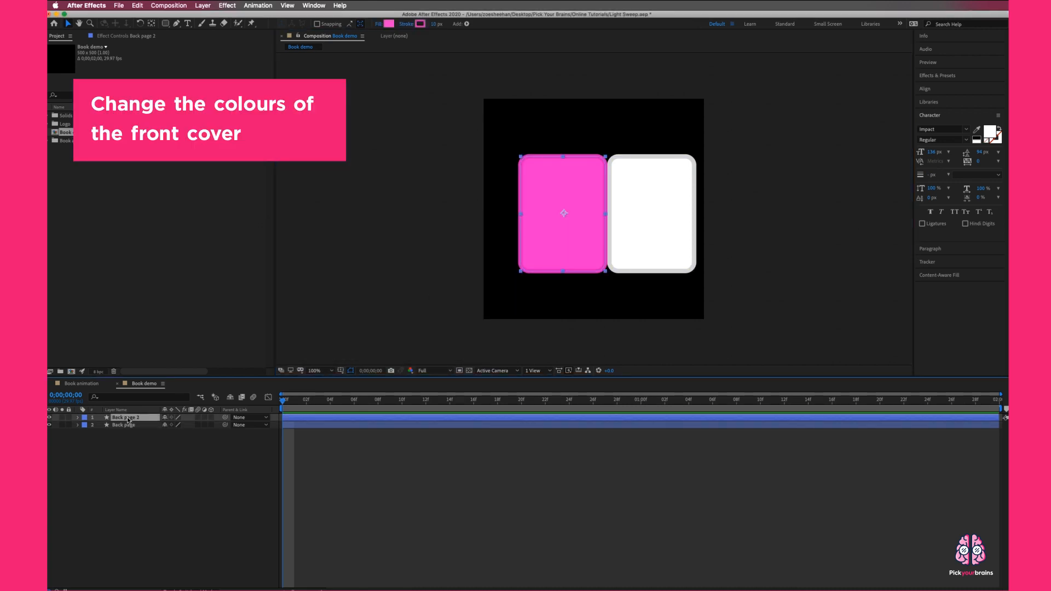
right_click(129, 421)
click(180, 584)
text(Front cover)
key(Return)
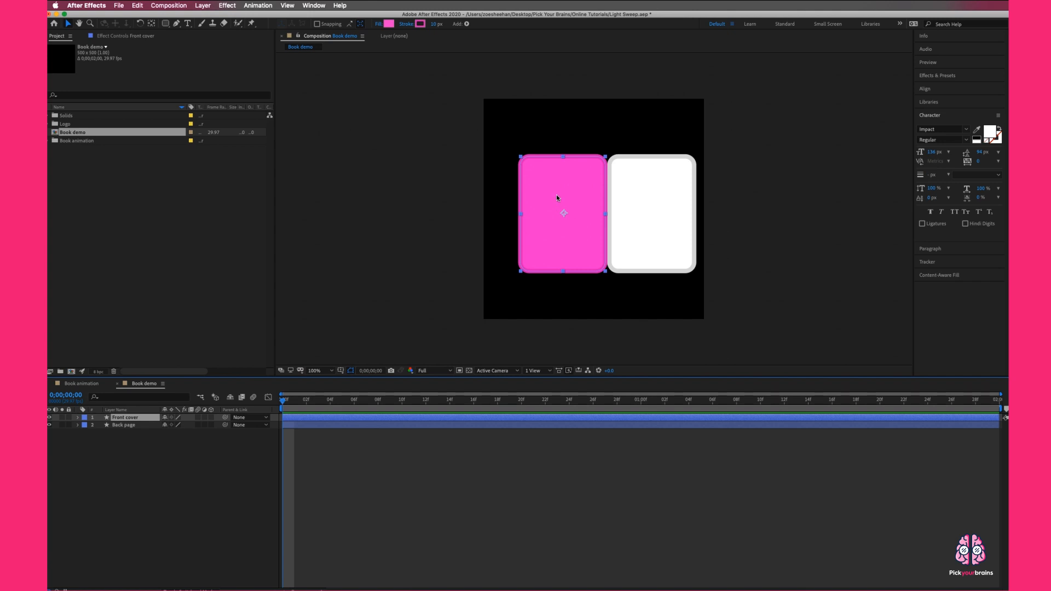
Try placing the Front cover over the Back page, and undo the move
drag(582, 188, 669, 185)
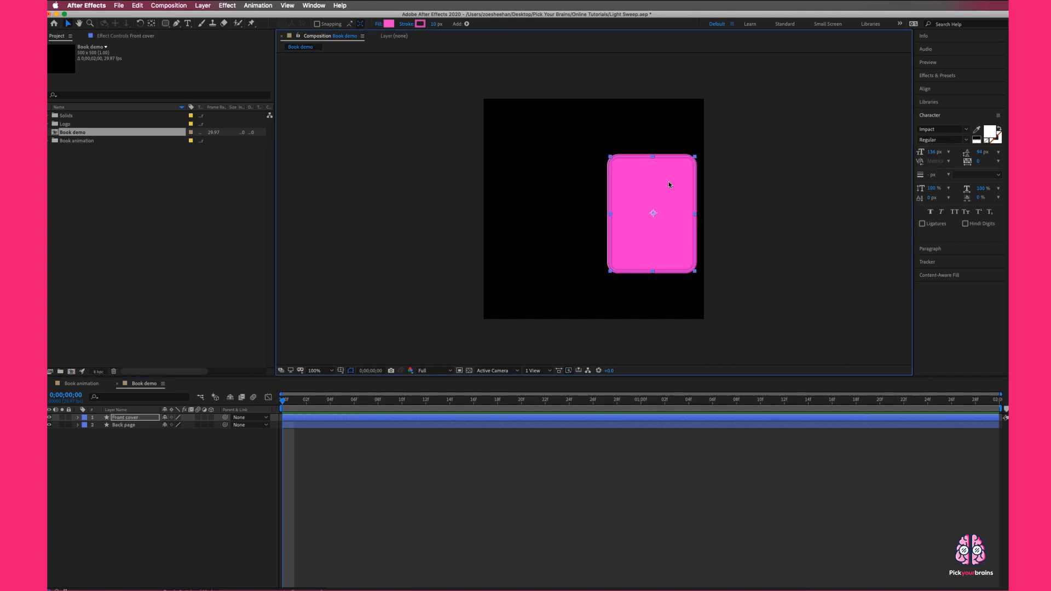
key(super+z)
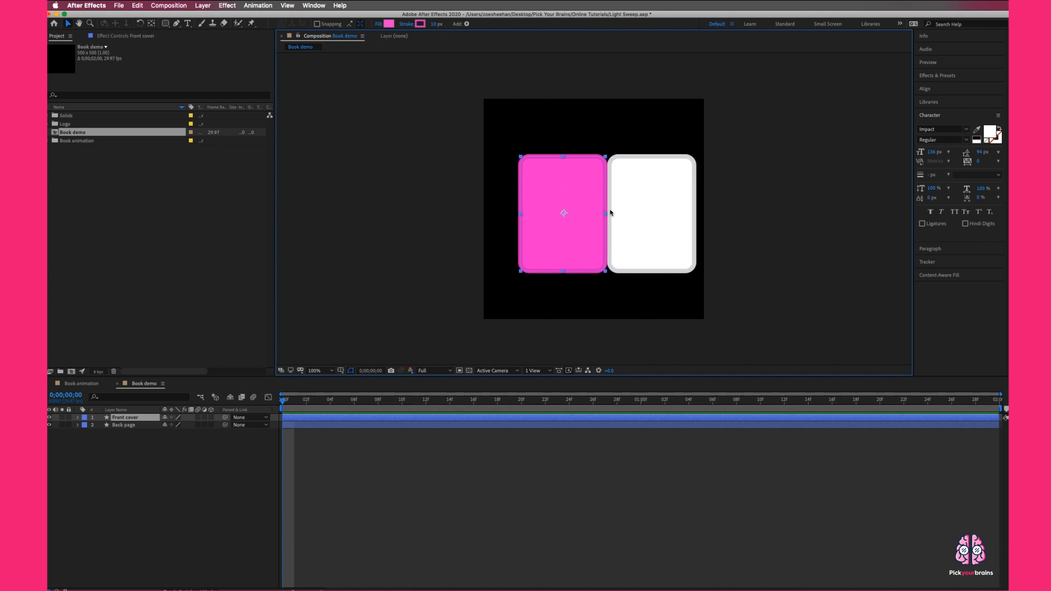
Move the Front cover's anchor point to the middle of its right edge with the Pan Behind tool
key(y)
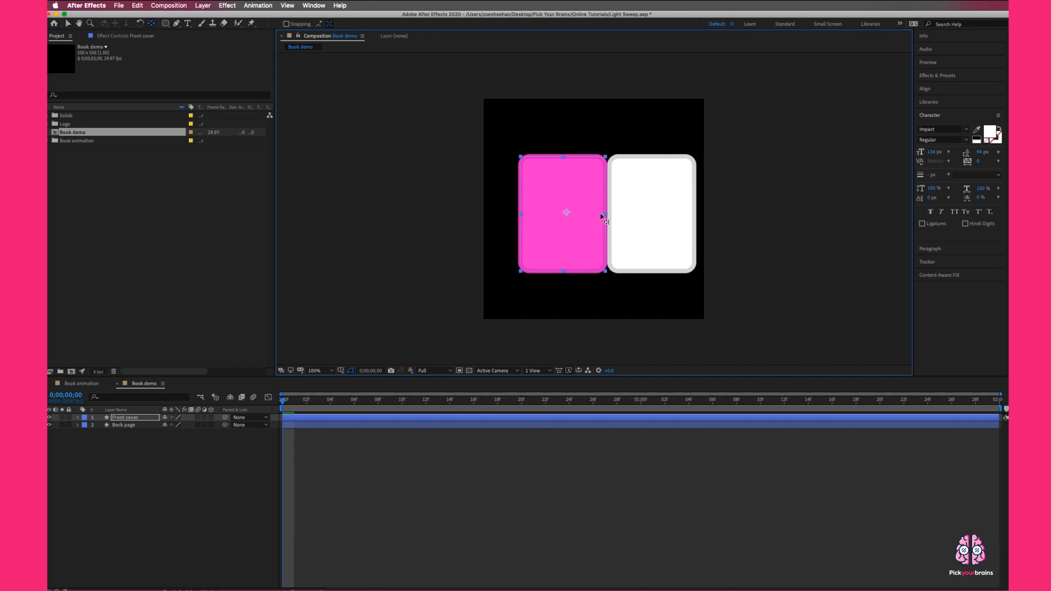
key(v)
click(328, 419)
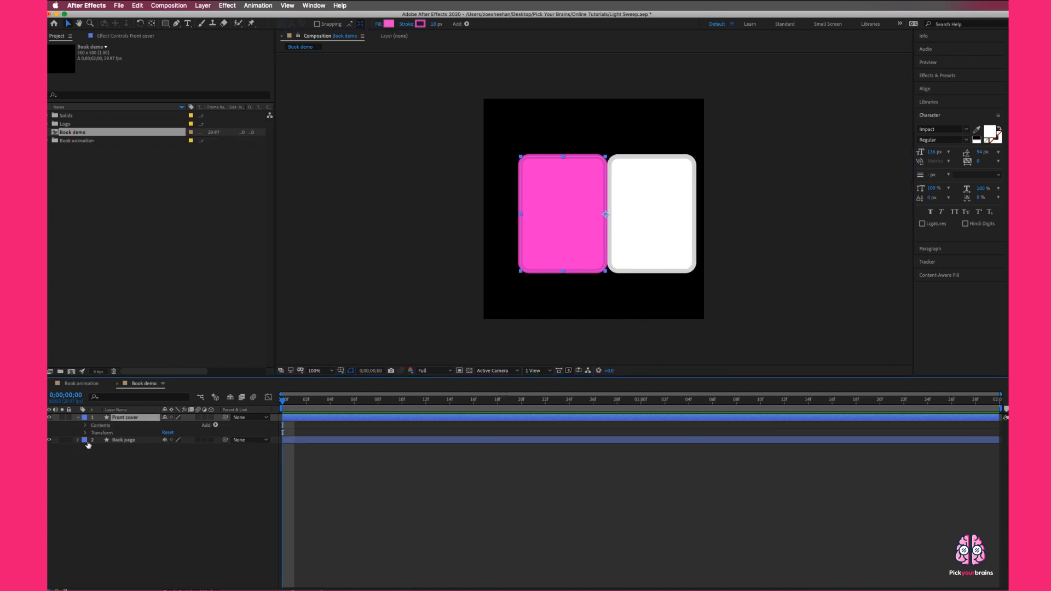
click(86, 427)
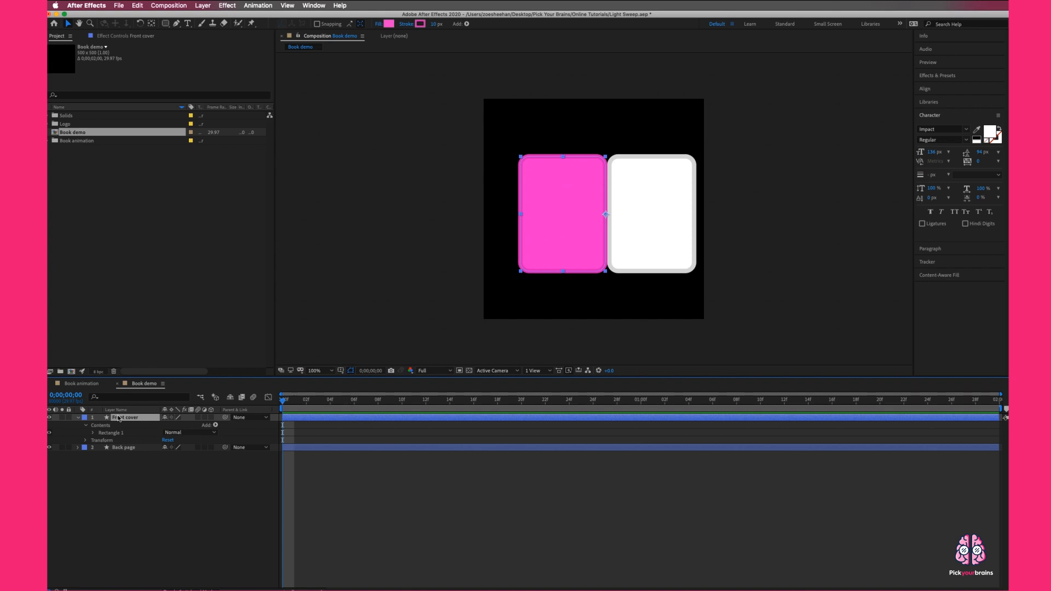
key(p)
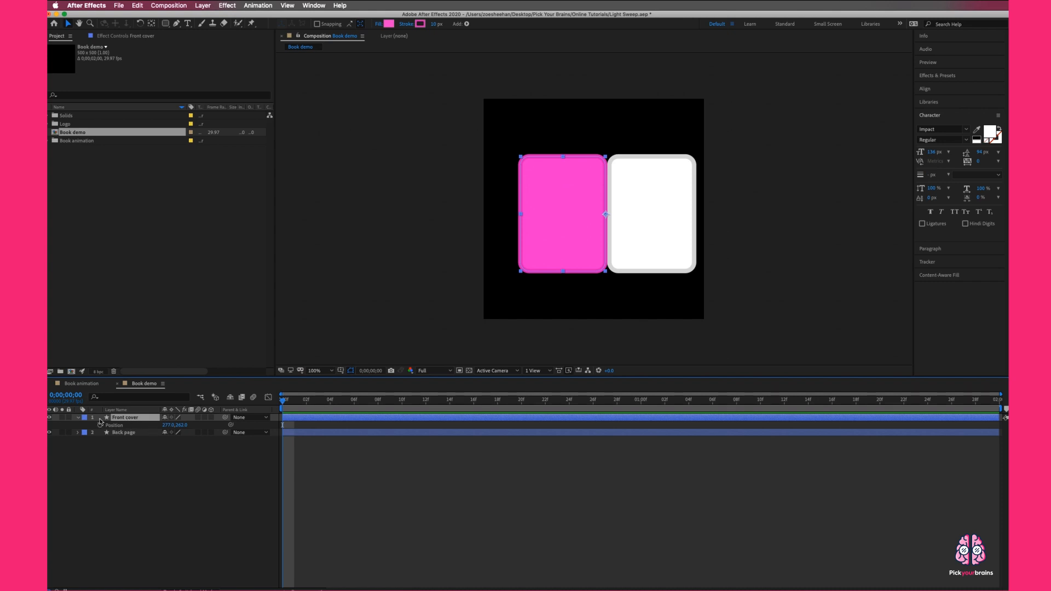
click(78, 418)
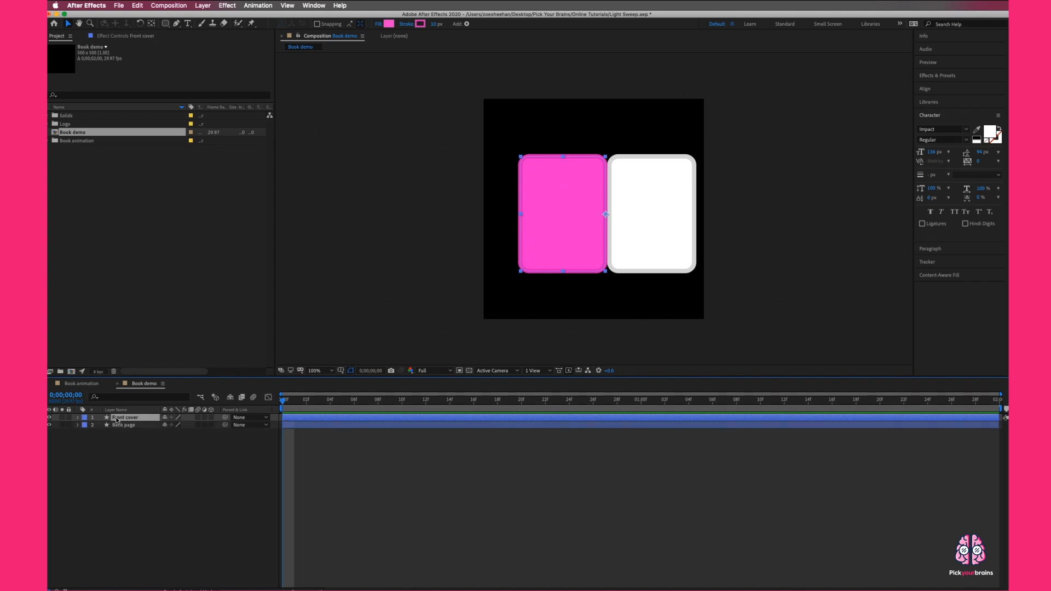
Reveal the Front cover's Scale property and unlink its horizontal and vertical proportions
key(s)
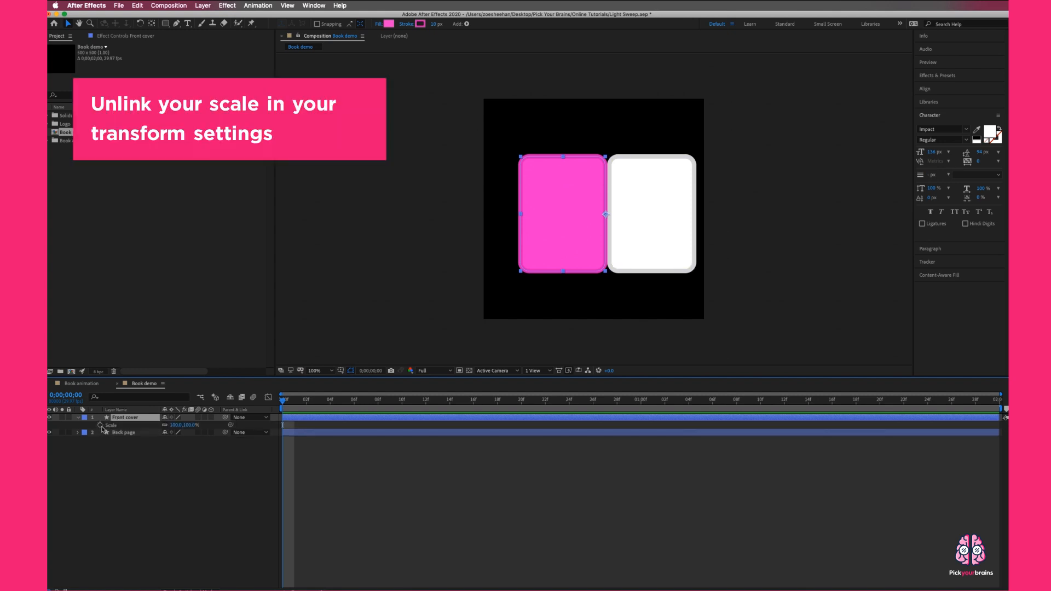
click(165, 426)
mouse_move(174, 424)
mouse_down()
mouse_move(147, 428)
mouse_move(176, 429)
mouse_up()
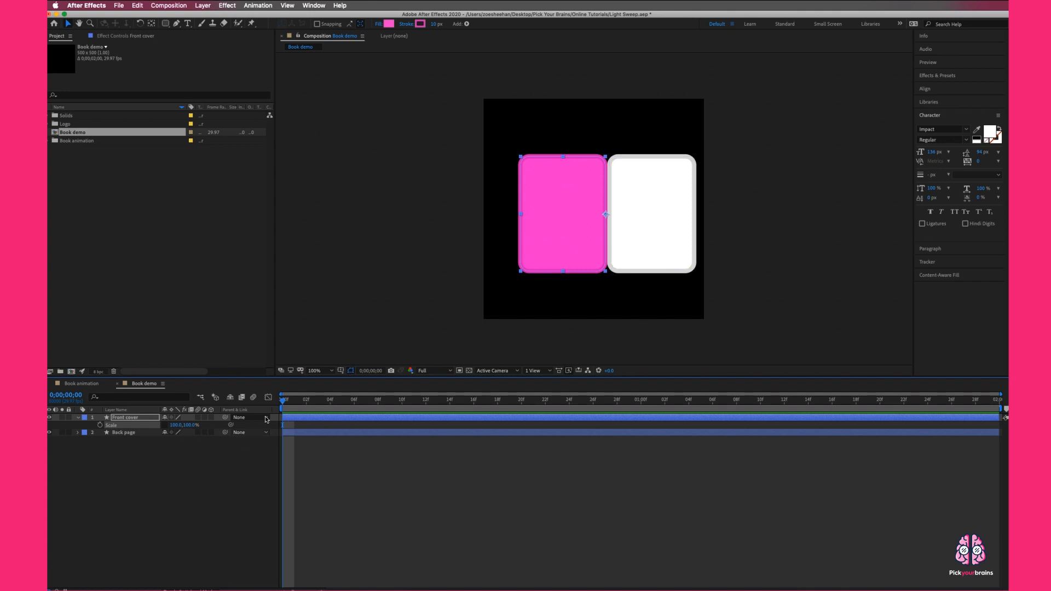
Set the Front cover's horizontal scale to -100% and add a Scale keyframe at 0;00;00;00
click(126, 420)
drag(172, 426, 89, 429)
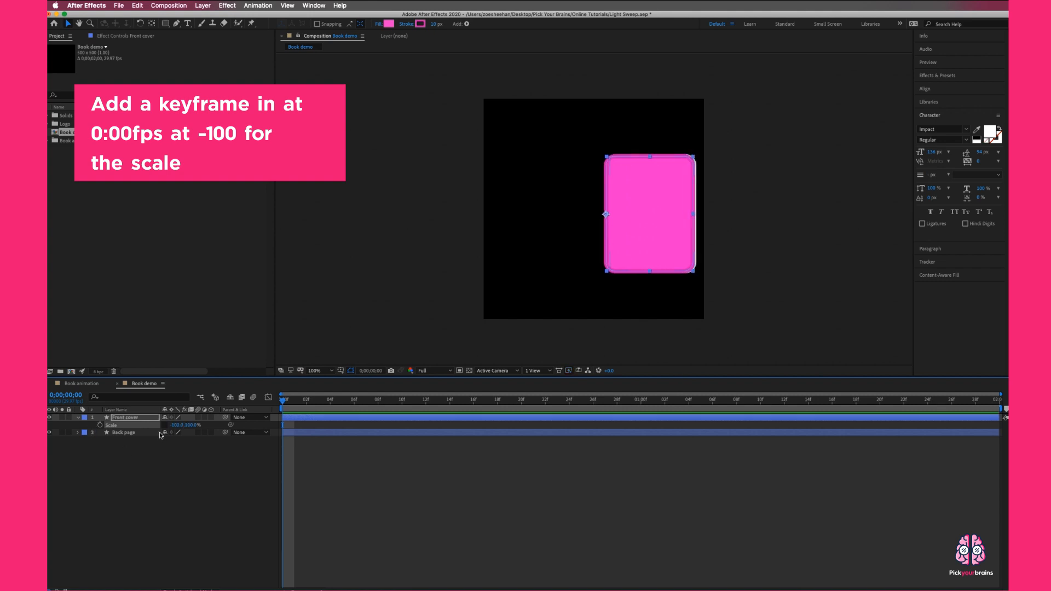
click(179, 425)
key(Return)
click(100, 424)
Keyframe the Front cover's horizontal scale at 100% at 0;00;01;00 so the cover flips open
drag(283, 400, 456, 412)
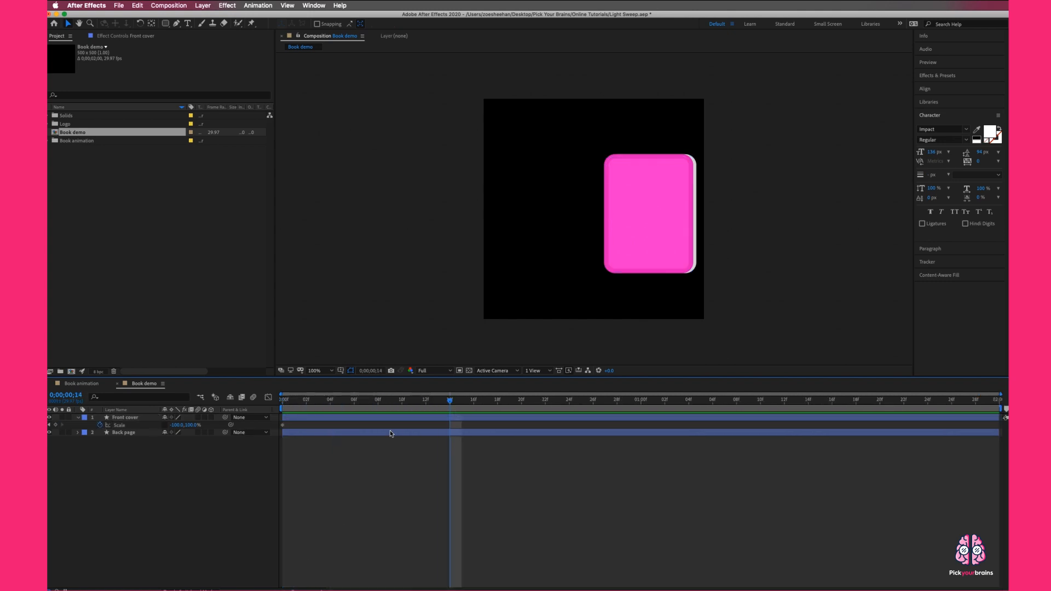
drag(459, 395, 634, 419)
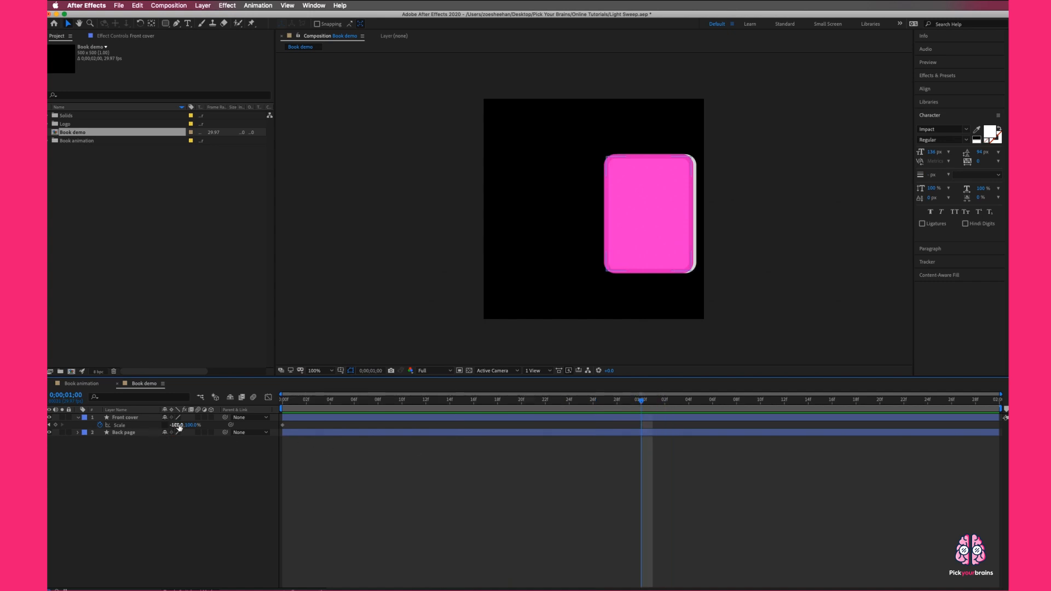
drag(178, 427, 288, 427)
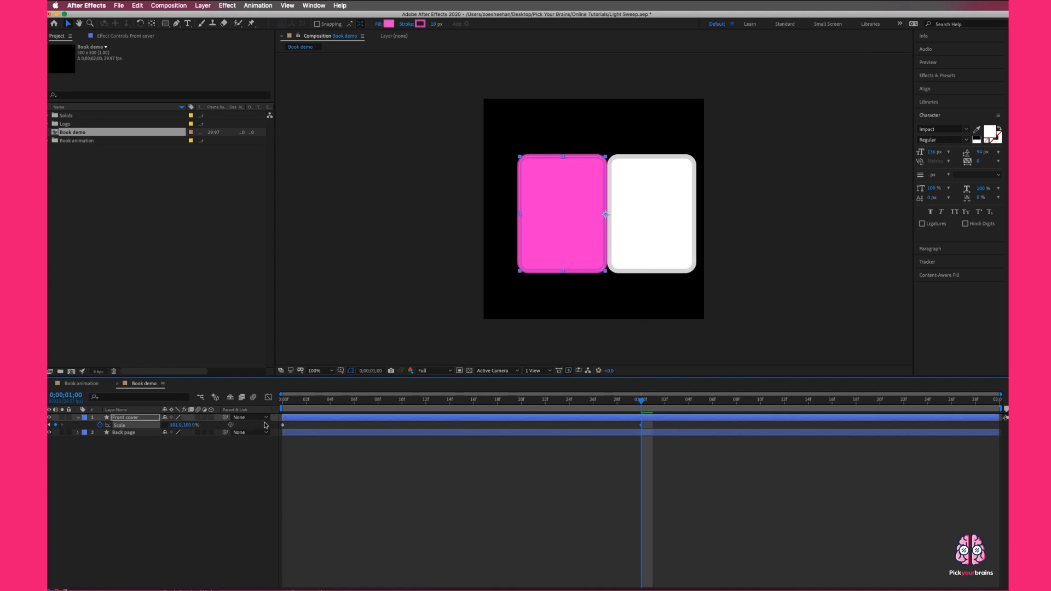
text(100)
key(Return)
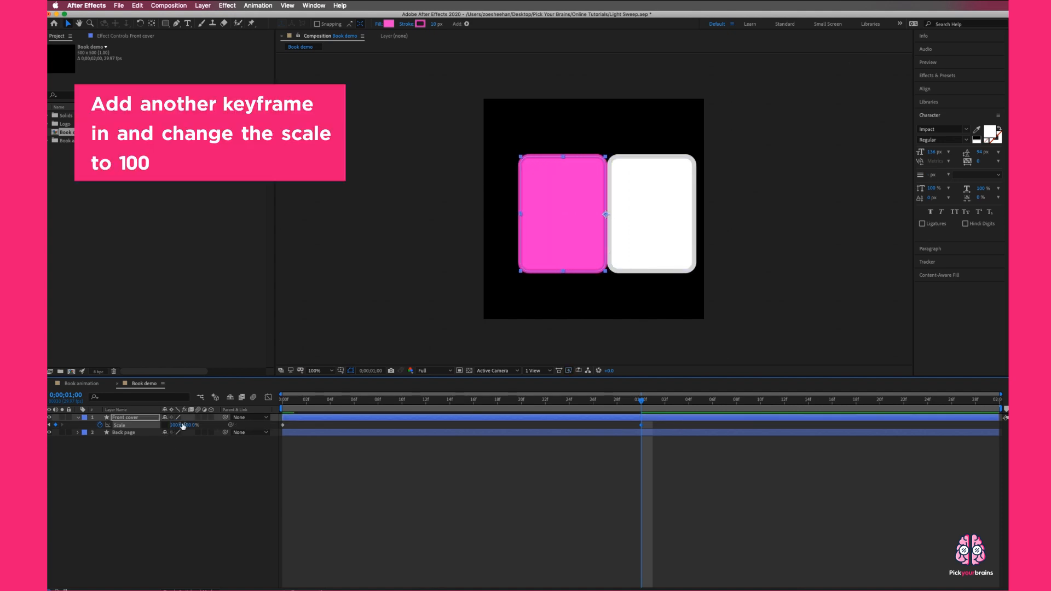
Play back and scrub the animation from the start to check how the Front cover flips open
drag(644, 403, 282, 403)
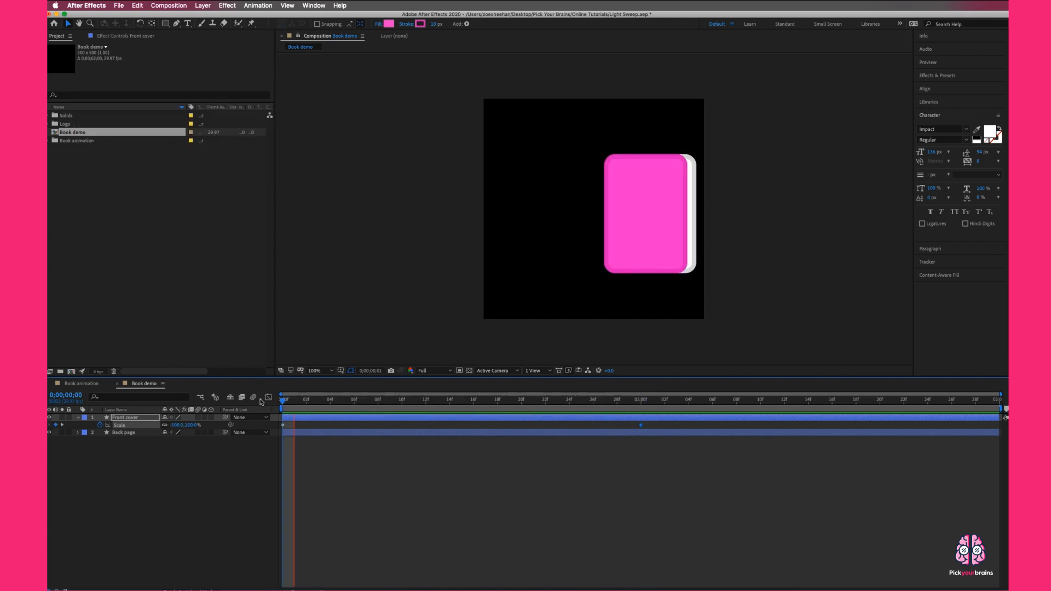
key(space)
key(space)
drag(666, 403, 282, 403)
key(space)
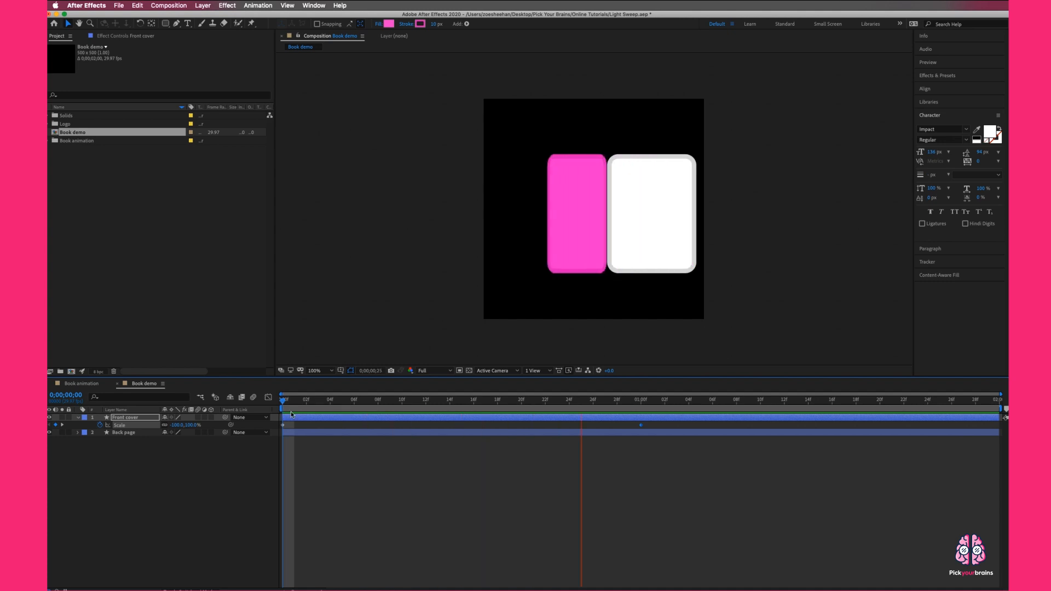
key(space)
drag(654, 399, 469, 394)
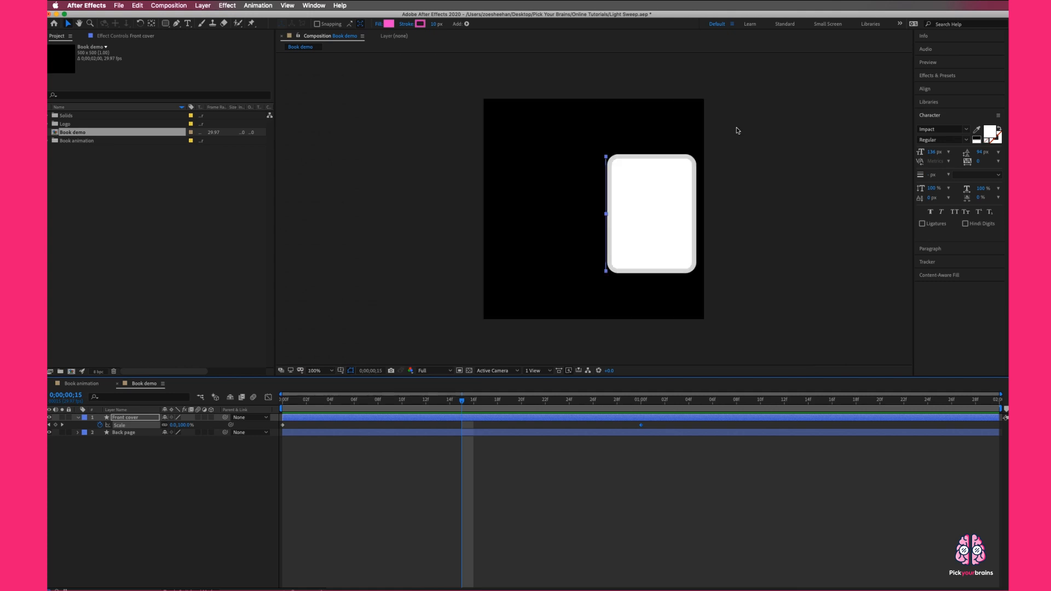
drag(462, 403, 282, 403)
click(314, 419)
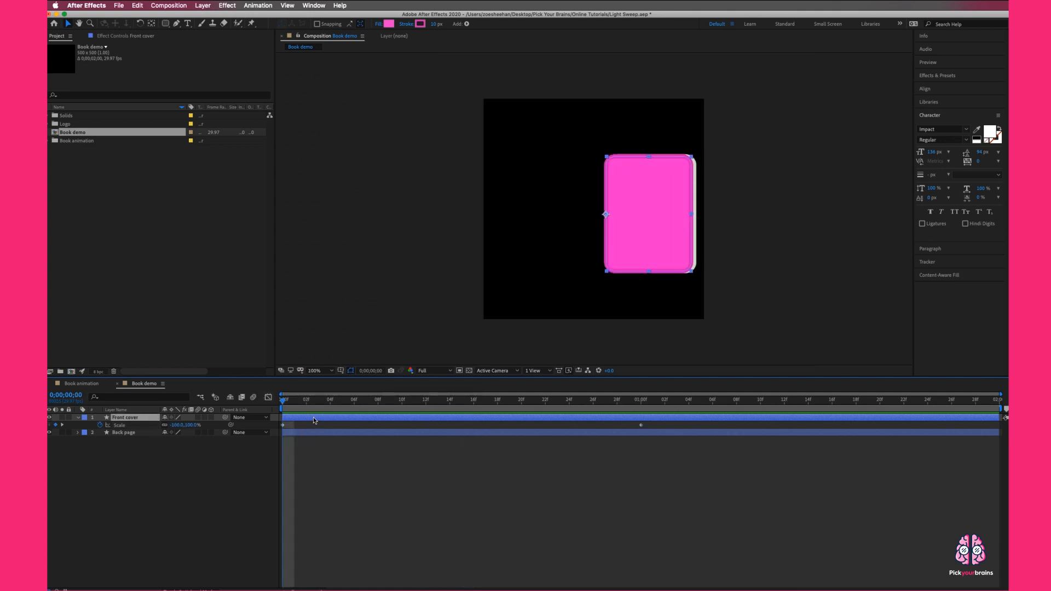
key(space)
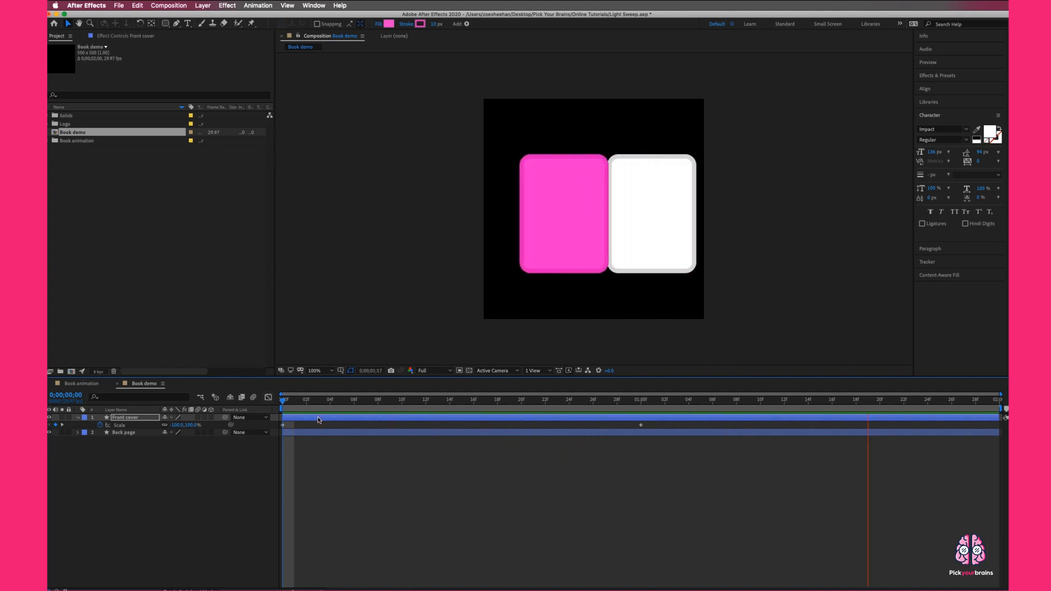
key(space)
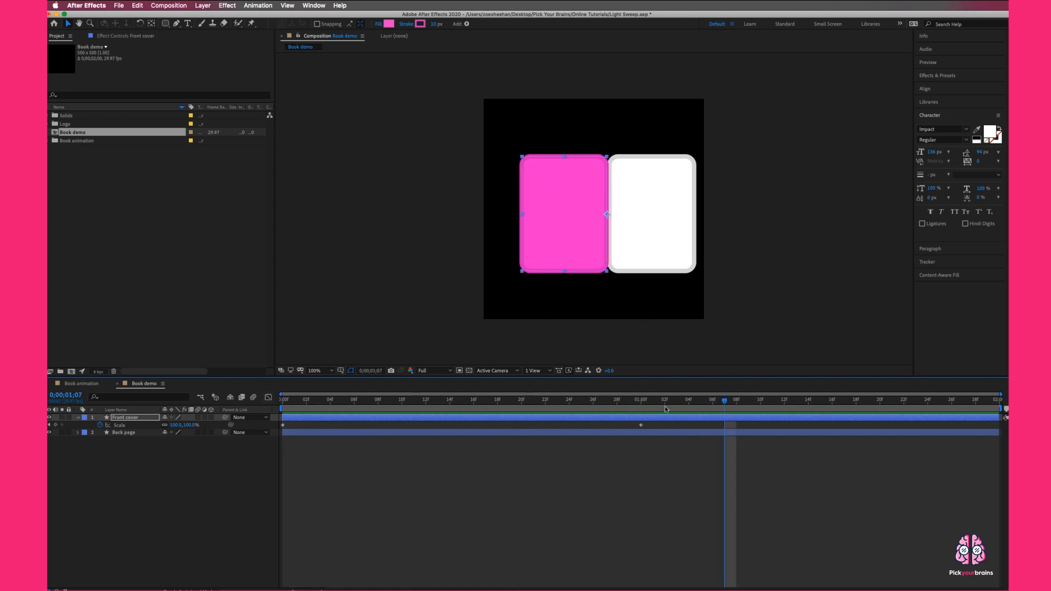
At 0;00;01;00, move the Front cover and Back page together about 30 px left and 10 px up
drag(723, 403, 642, 401)
click(78, 417)
shift+click(131, 426)
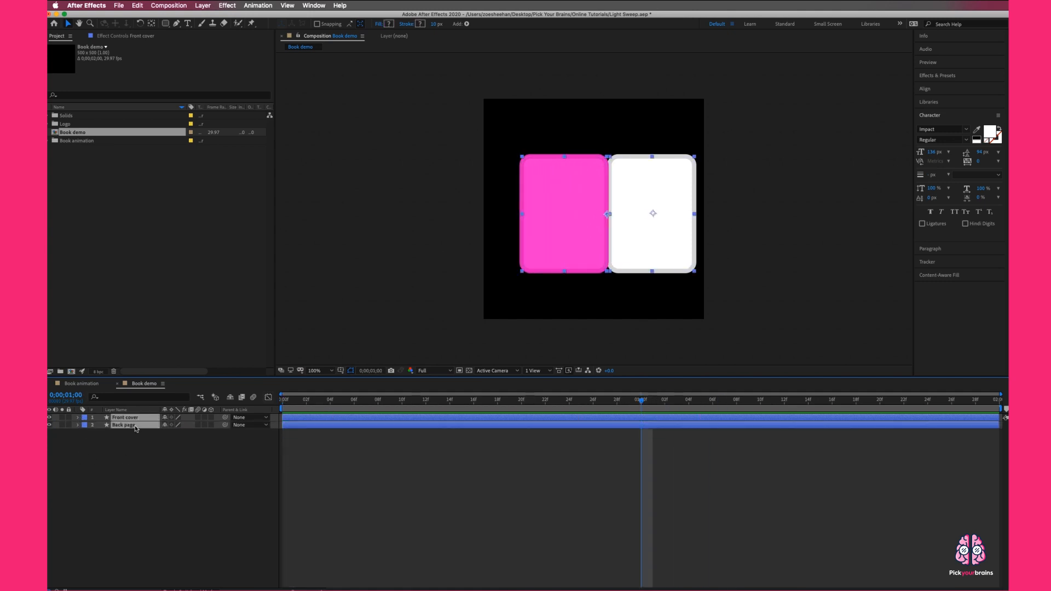
key(shift+Left)
key(shift+Left)
key(Left)
key(Left)
key(Left)
key(Left)
key(Left)
key(Left)
key(Left)
key(Left)
key(Left)
key(Left)
key(shift+Up)
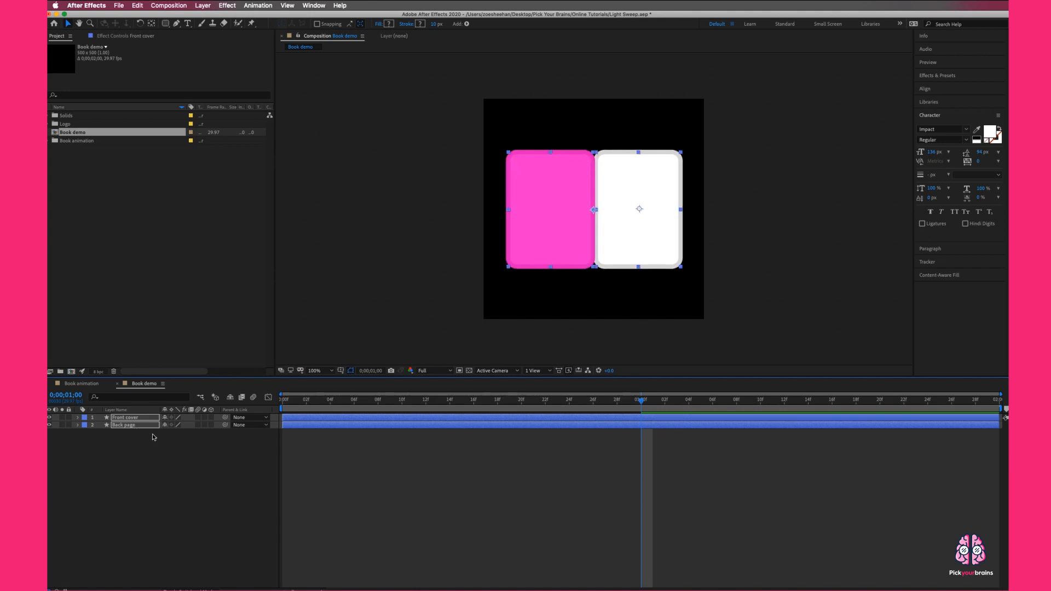
Show the proportional grid and nudge the Front cover and Back page together to centre the open book on it
click(154, 437)
click(340, 370)
click(358, 389)
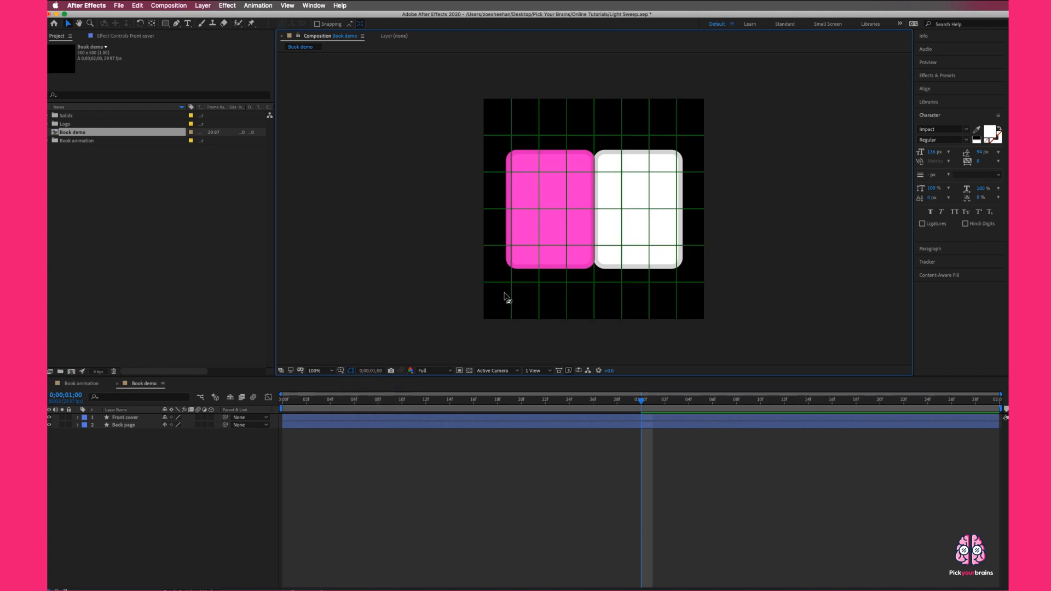
click(125, 417)
shift+click(127, 426)
key(Left)
key(Left)
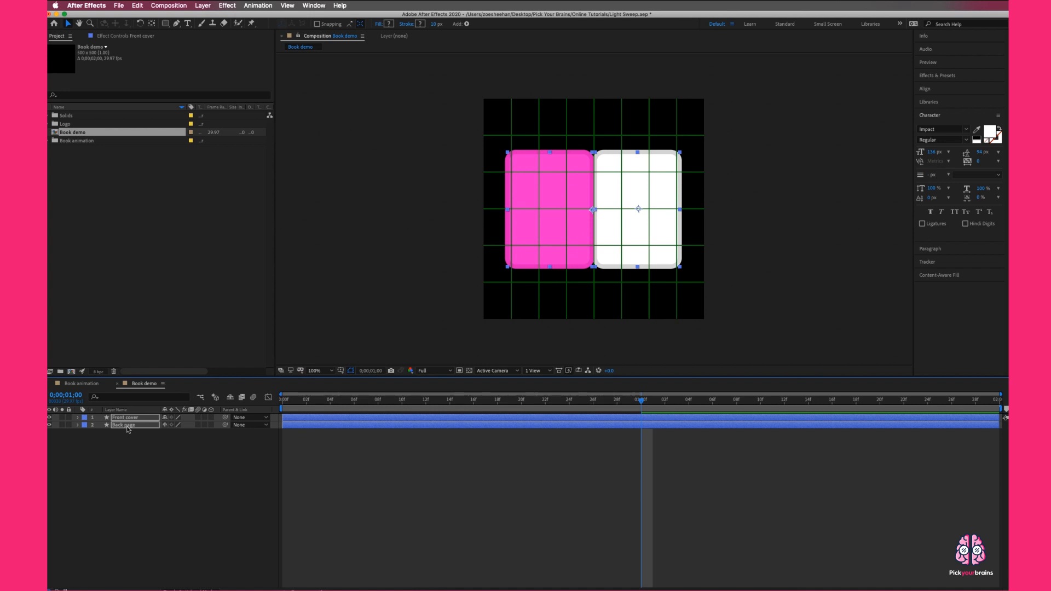
key(Up)
key(Up)
key(Up)
key(Down)
key(Down)
key(Down)
key(Down)
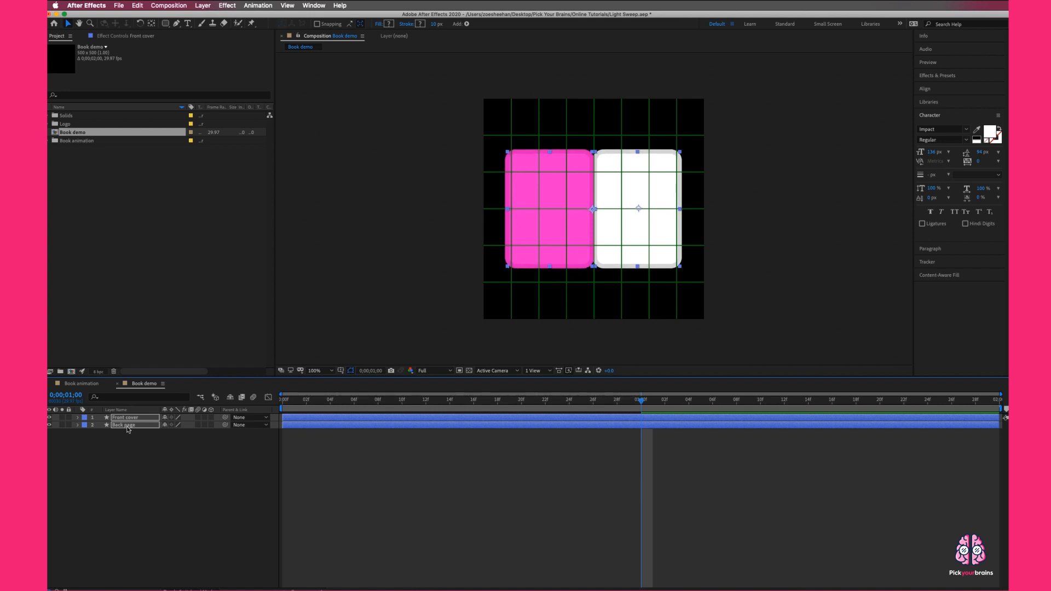
Deselect both layers and hide the proportional grid
click(316, 481)
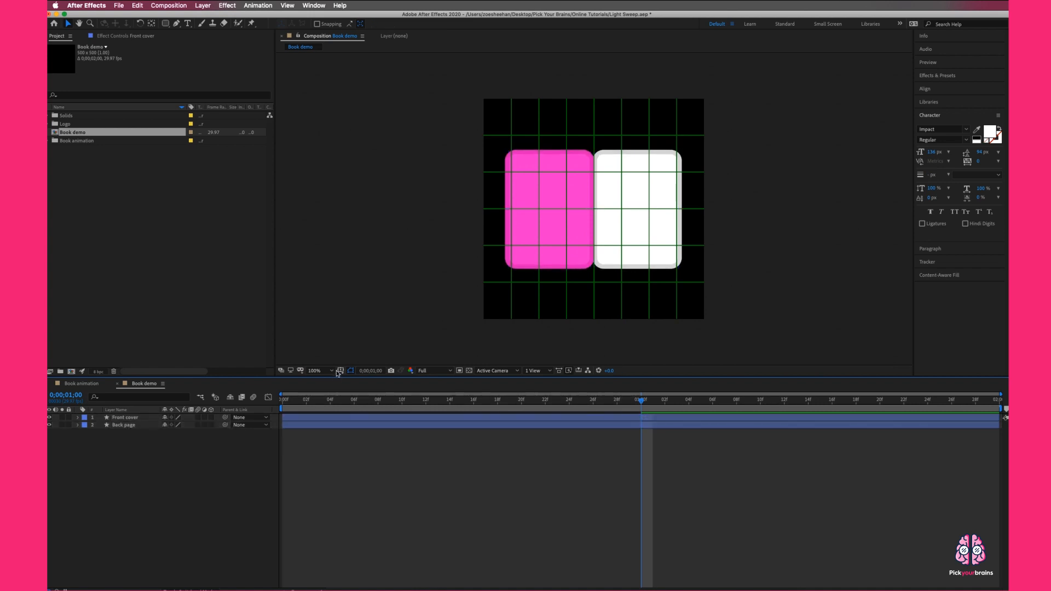
click(340, 371)
click(350, 387)
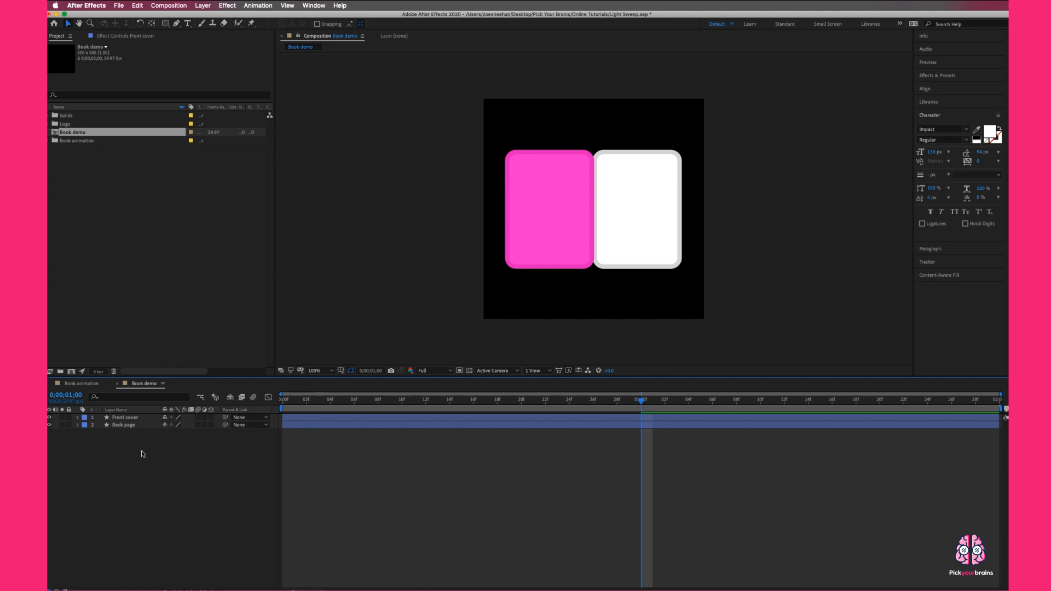
Create a new shape layer for the page lines and set the Pen tool's fill to None
right_click(122, 457)
mouse_move(141, 464)
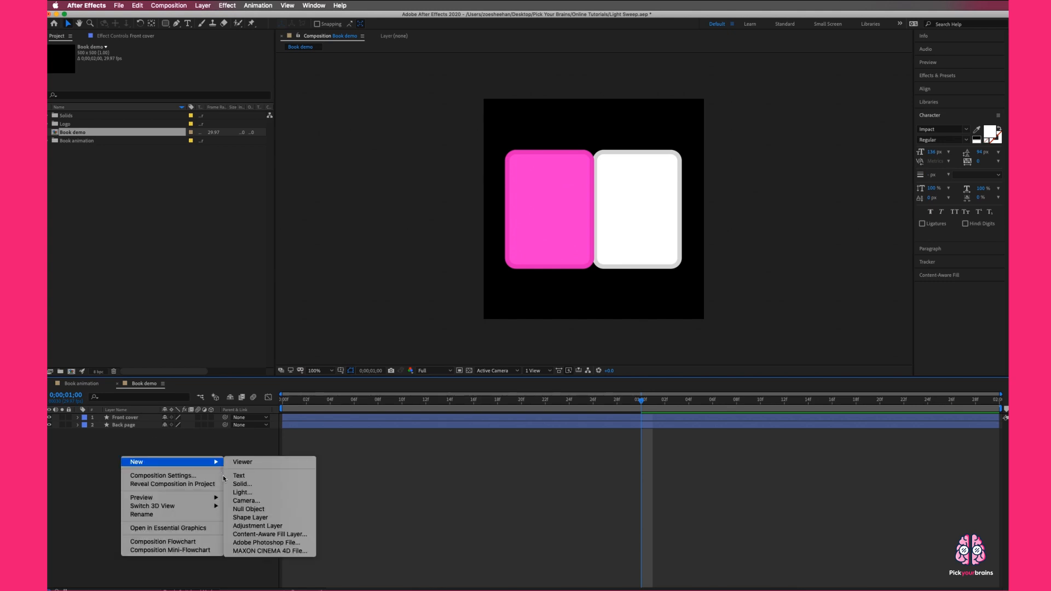
click(259, 517)
click(176, 23)
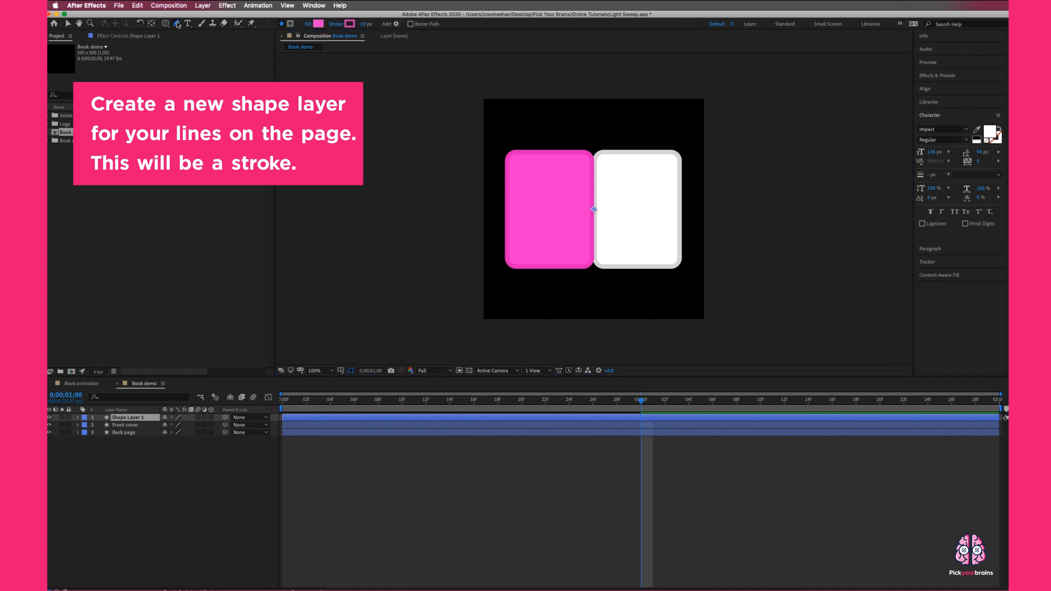
click(309, 24)
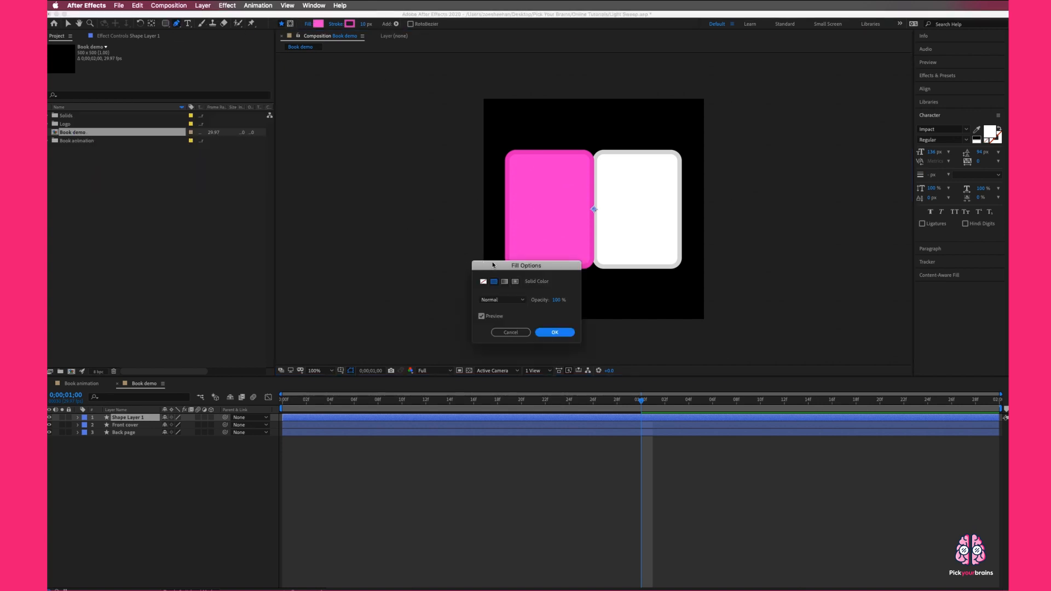
click(482, 282)
click(554, 332)
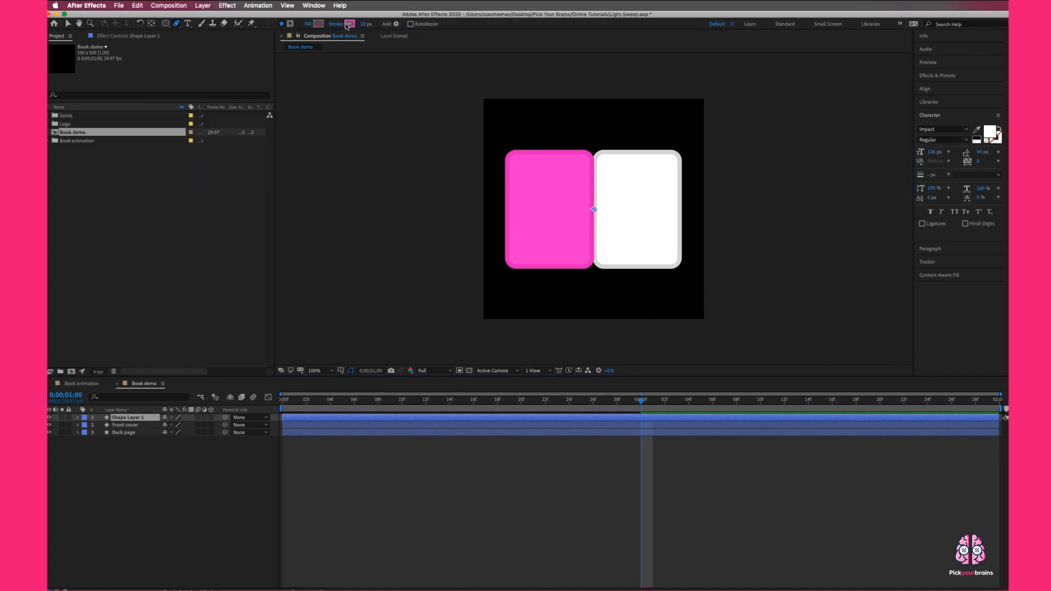
Set the stroke colour to the light grey D9D9D9 sampled from the Back page's border
click(348, 24)
drag(305, 246, 246, 263)
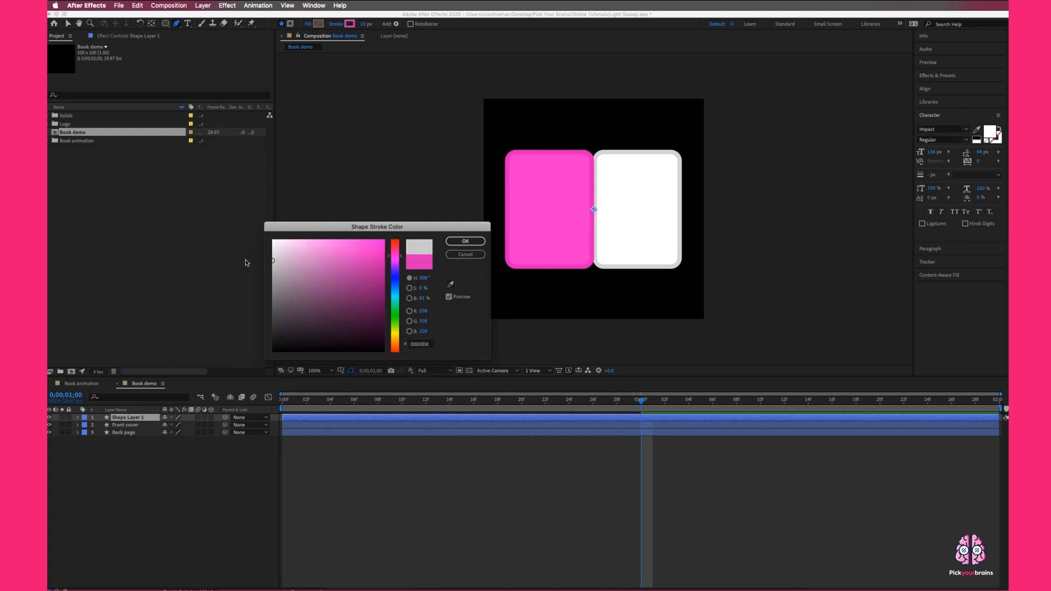
click(451, 284)
click(601, 157)
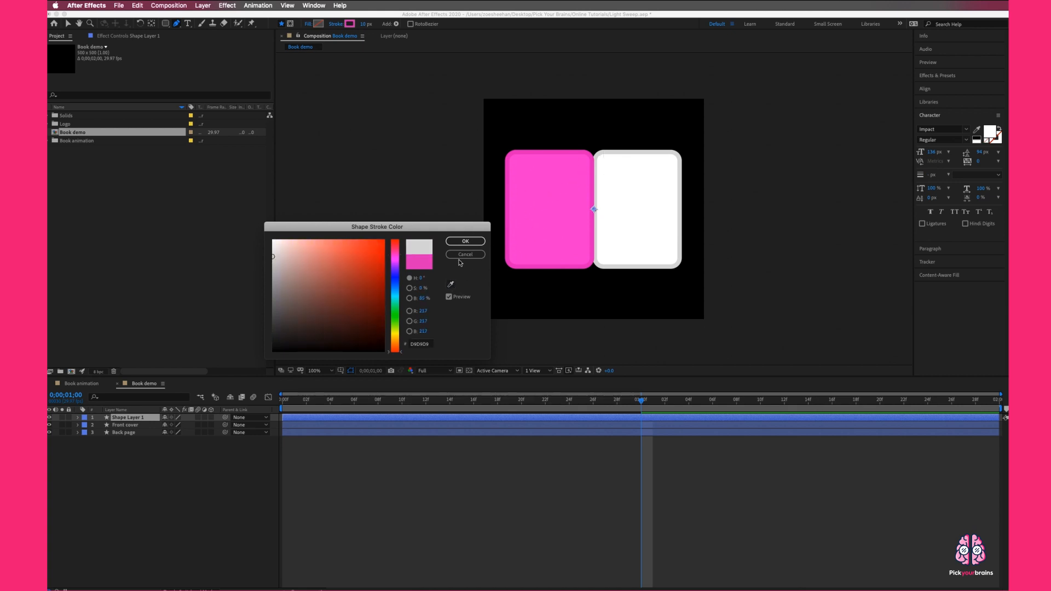
click(463, 242)
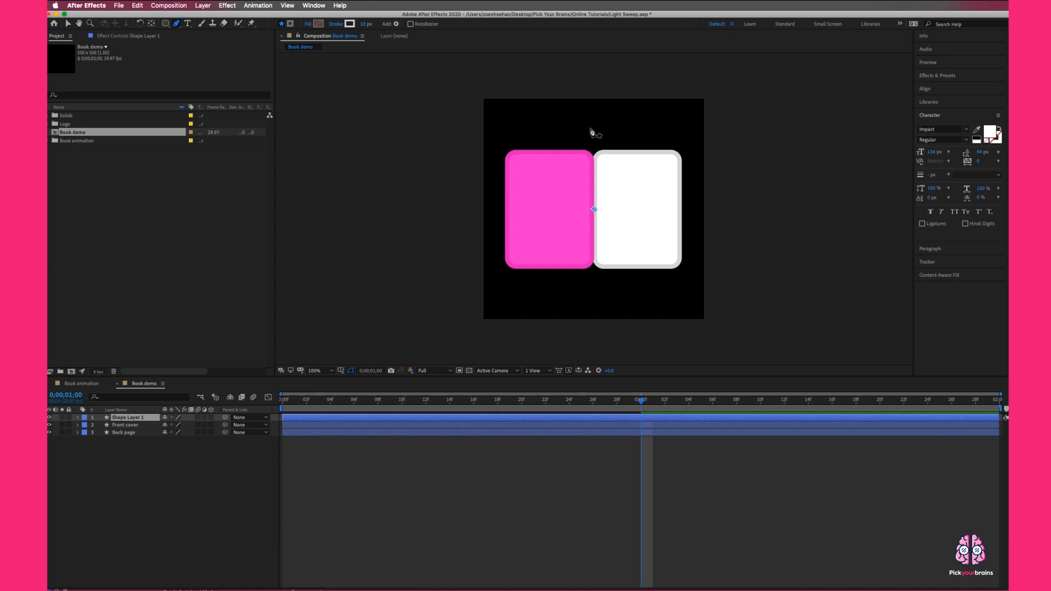
Draw a straight horizontal line across the upper part of the white page and give its stroke a round cap
click(605, 179)
shift+click(666, 183)
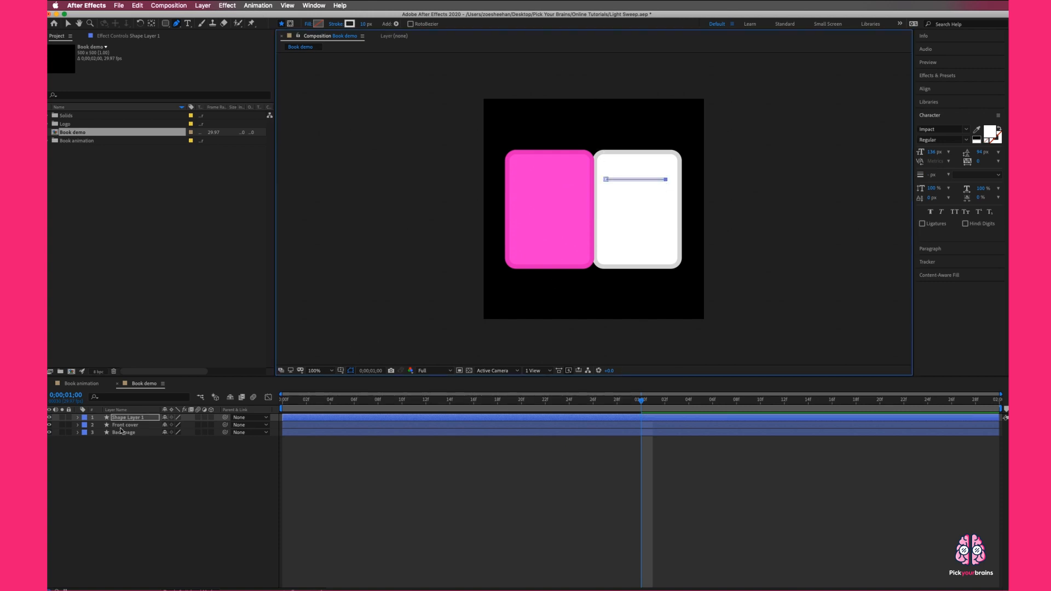
click(78, 417)
click(86, 425)
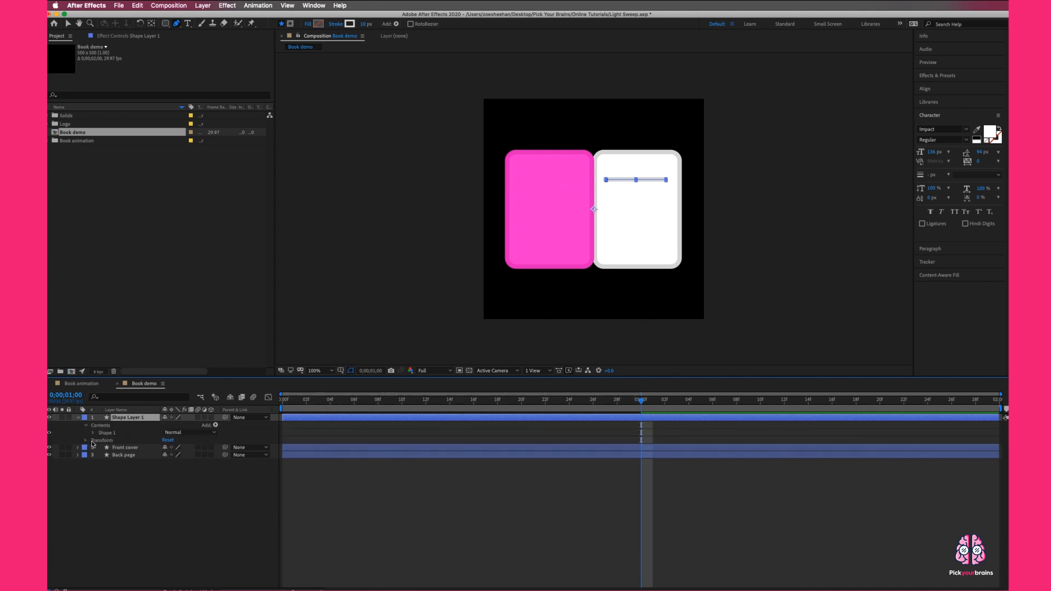
click(93, 433)
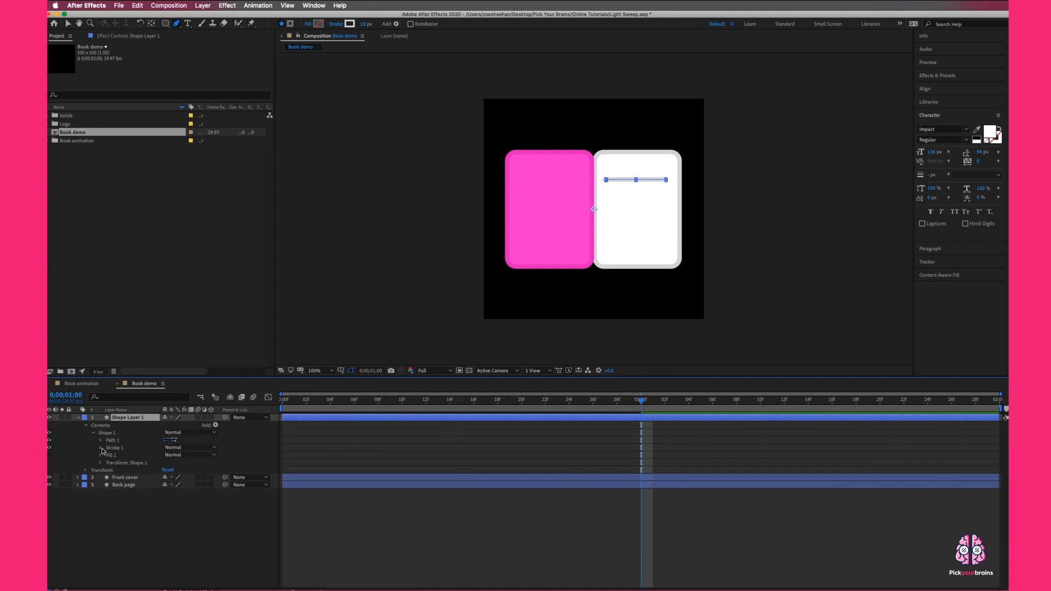
click(100, 448)
click(189, 485)
key(Escape)
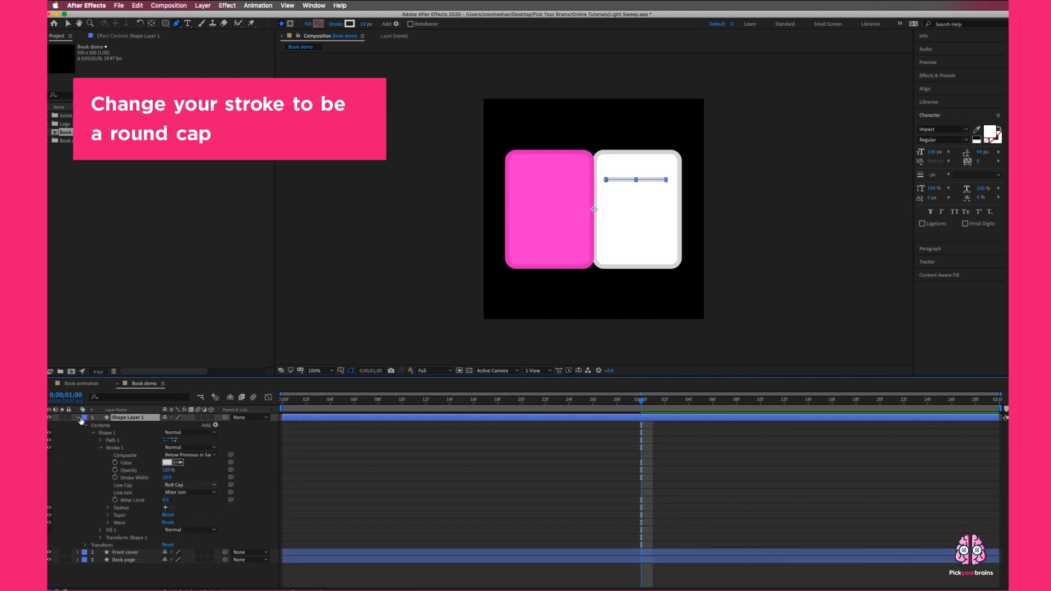
click(78, 417)
click(189, 472)
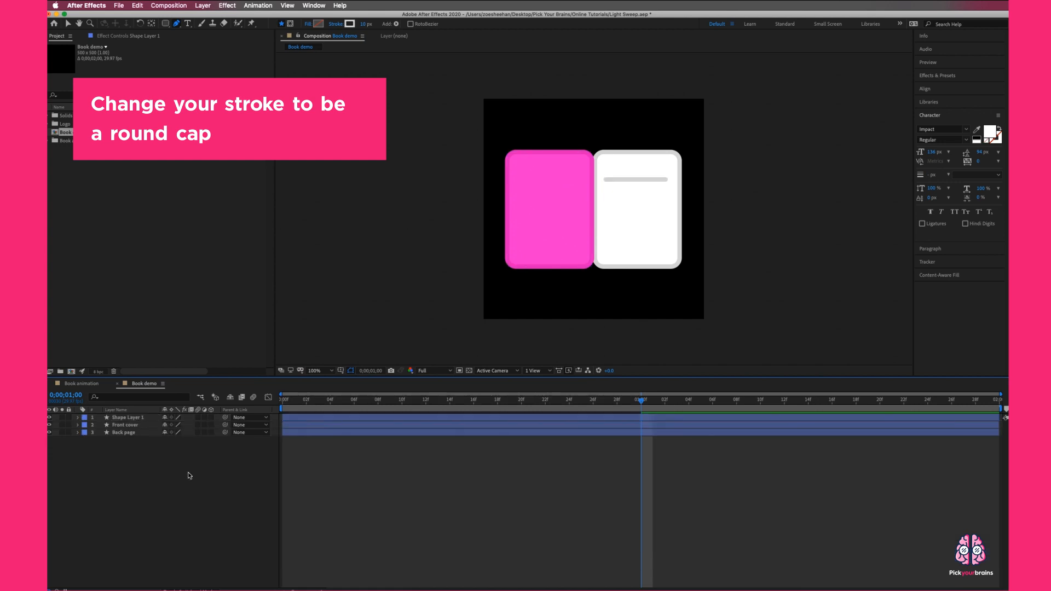
Nudge the line's shape layer slightly right and up to position it on the white page
click(125, 417)
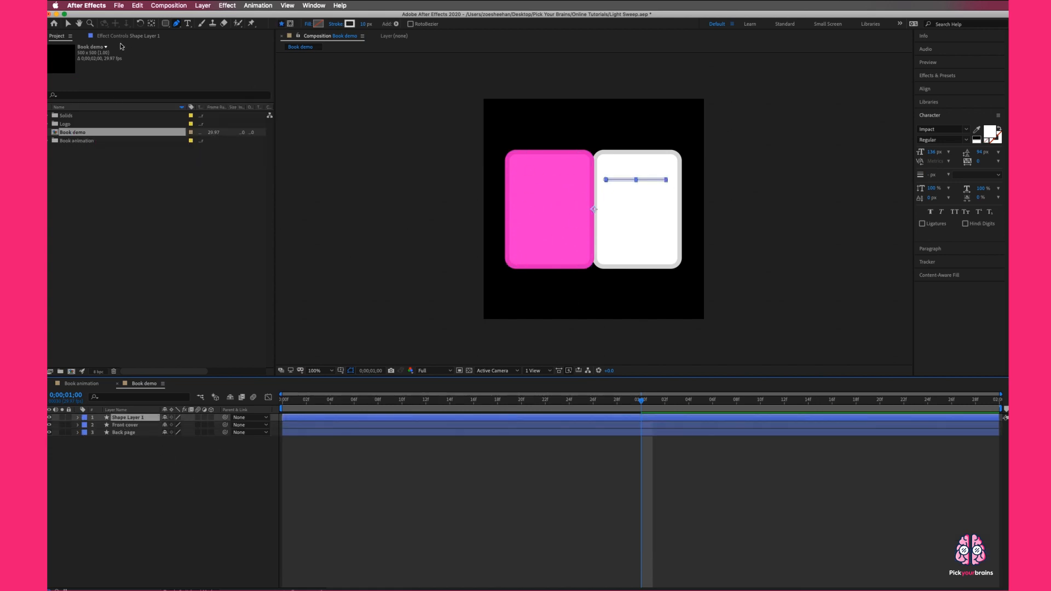
click(67, 24)
key(Return)
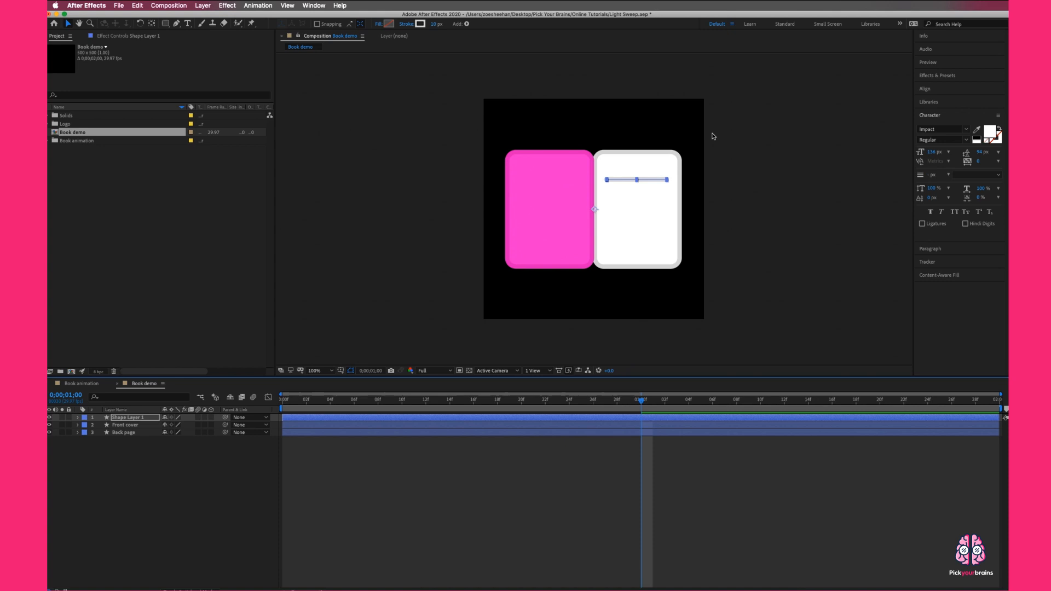
key(shift+Up)
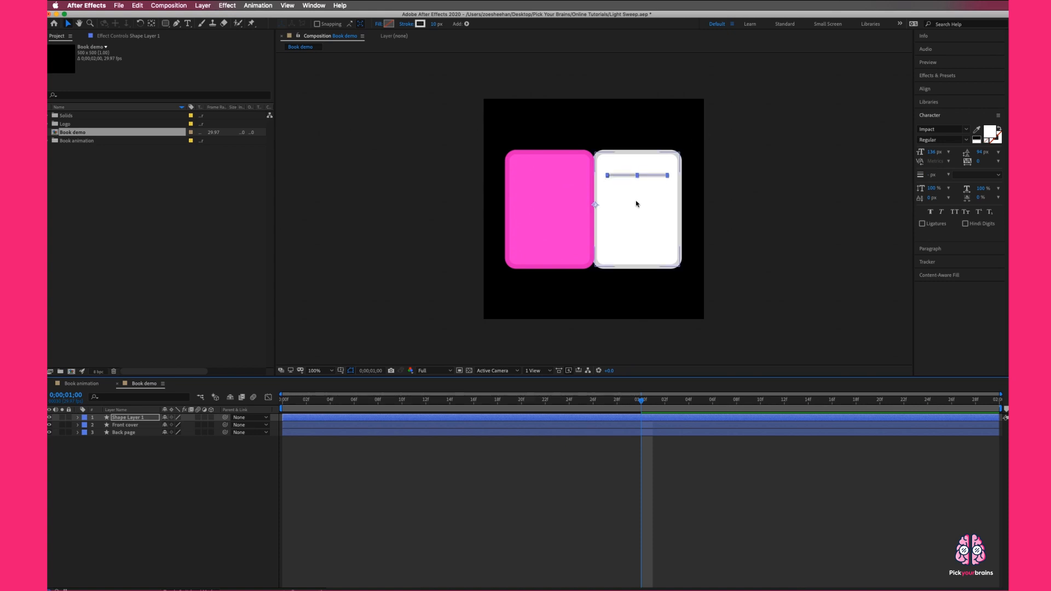
Move the line layer's anchor point to the line's left end and keep the layer selected
drag(595, 207, 608, 177)
key(v)
click(483, 527)
click(487, 419)
Go to 0;00;00;18, add Trim Paths to the line's shape layer and expand the Trim Paths properties
drag(642, 403, 497, 398)
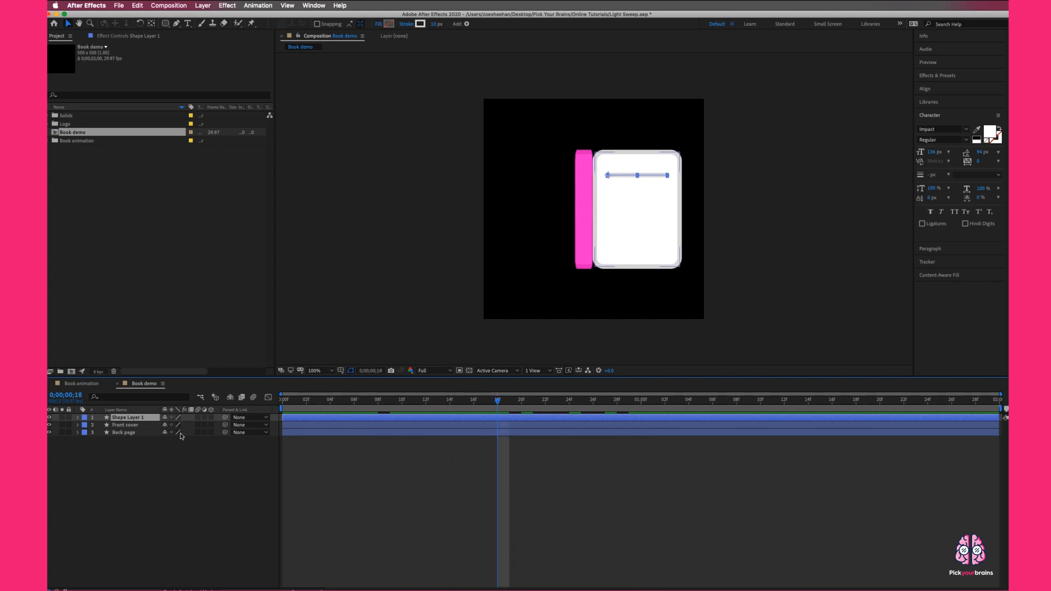
click(77, 418)
click(93, 434)
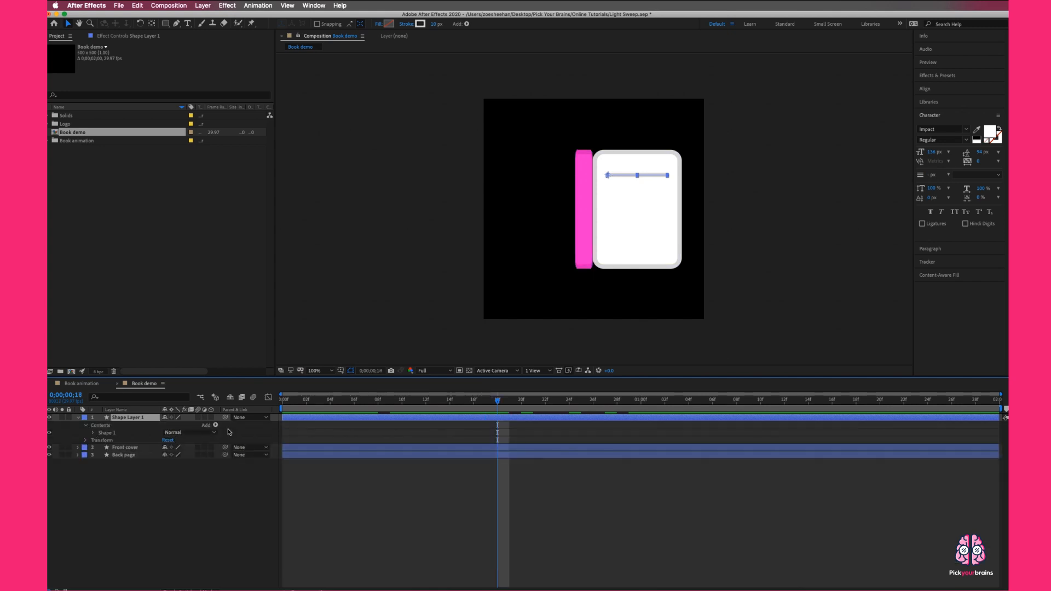
click(215, 426)
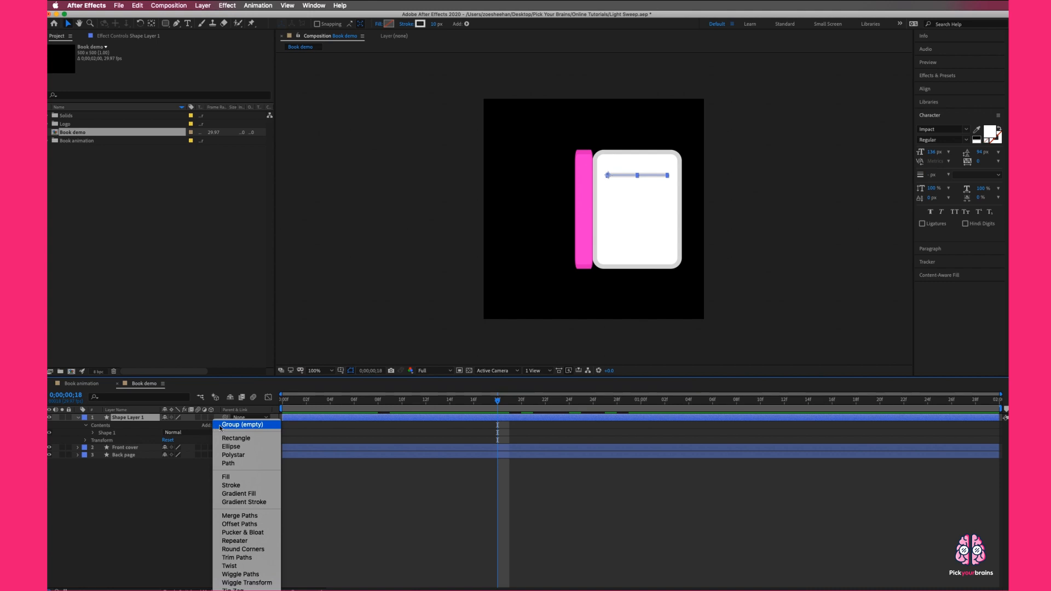
click(256, 558)
click(92, 441)
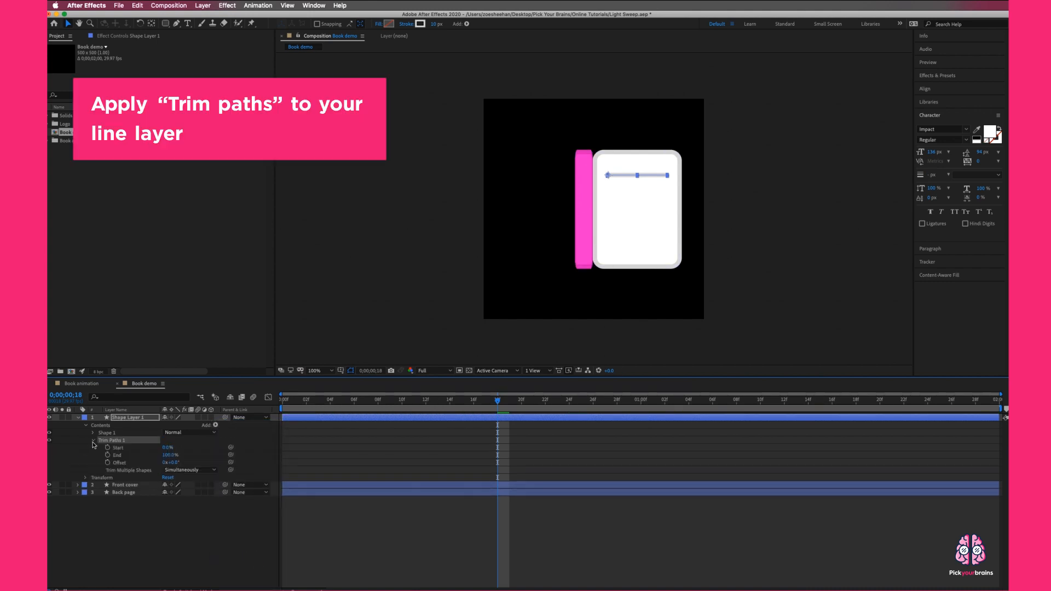
Start animating the line's Trim Paths End with a 0% keyframe at 0;00;00;18
click(116, 456)
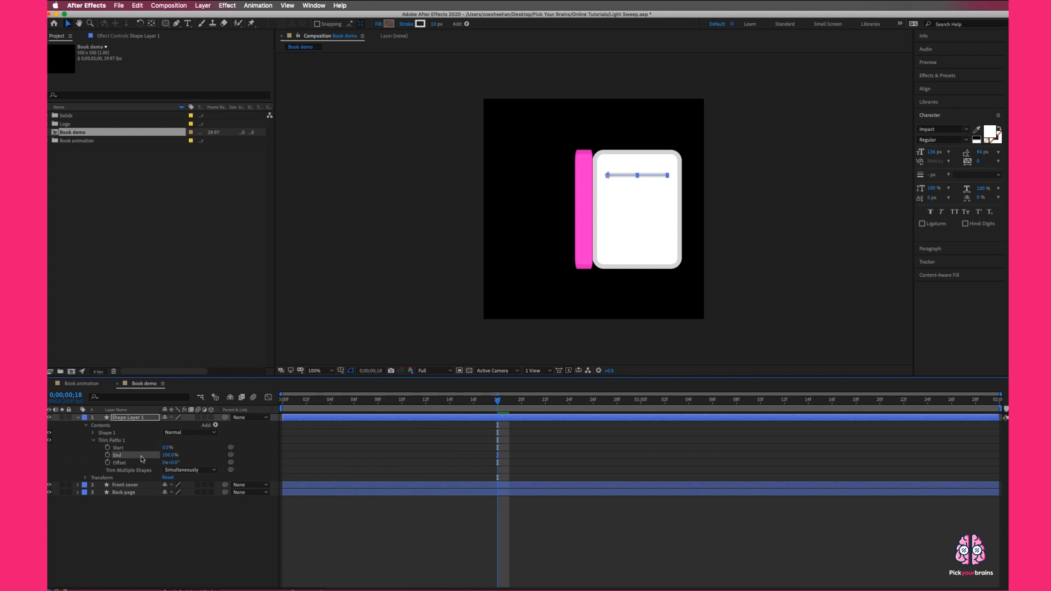
click(107, 456)
click(174, 455)
text(0)
key(Return)
Add a 100% keyframe for the line's Trim Paths End at 0;00;00;24, and return to 0;00;00;18
click(509, 444)
click(509, 401)
drag(527, 402, 557, 401)
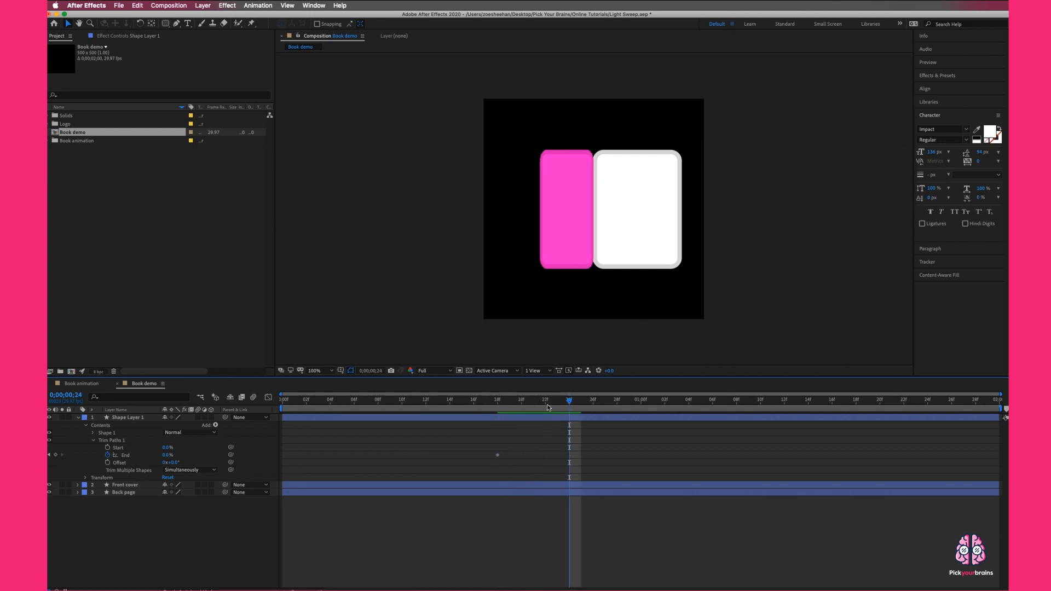
click(166, 456)
text(100)
key(Return)
drag(567, 404, 503, 401)
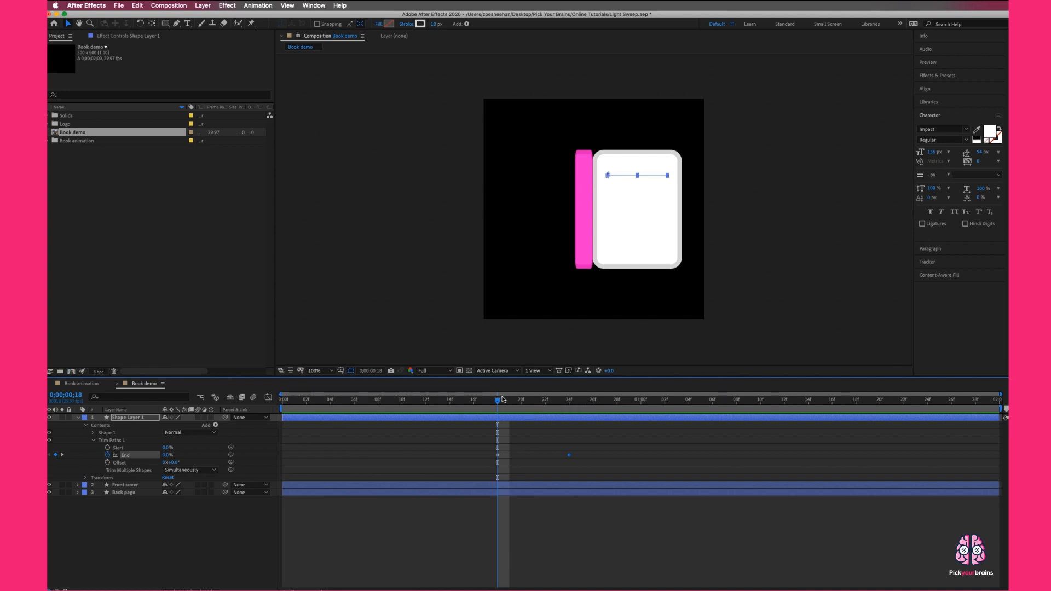
mouse_move(501, 399)
mouse_down()
mouse_move(584, 398)
mouse_move(322, 398)
mouse_move(569, 399)
mouse_move(497, 404)
mouse_up()
Rename the line's shape layer to Line1 and collapse its properties
click(502, 419)
right_click(116, 419)
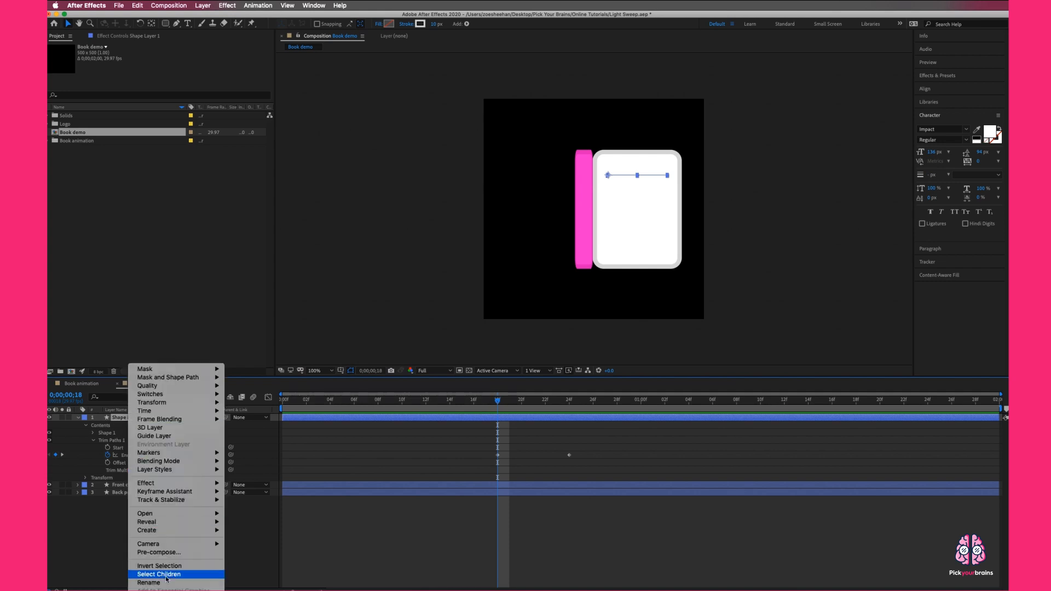
click(164, 583)
text(Line1)
key(Return)
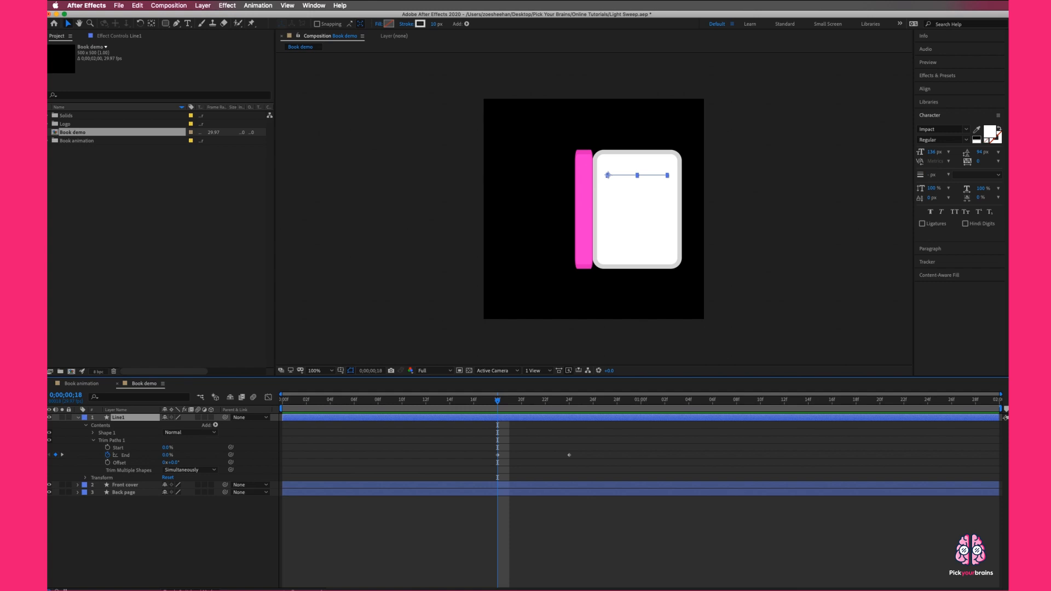
click(78, 418)
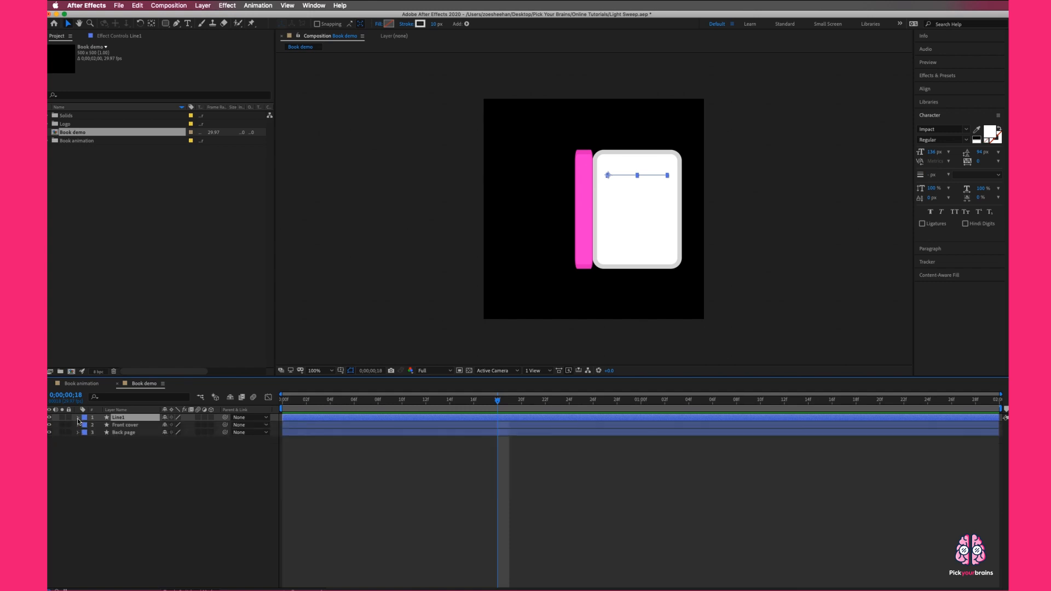
Duplicate Line1, reveal the keyframes of both line layers, and shift the copy 3 frames later in time
key(ctrl+d)
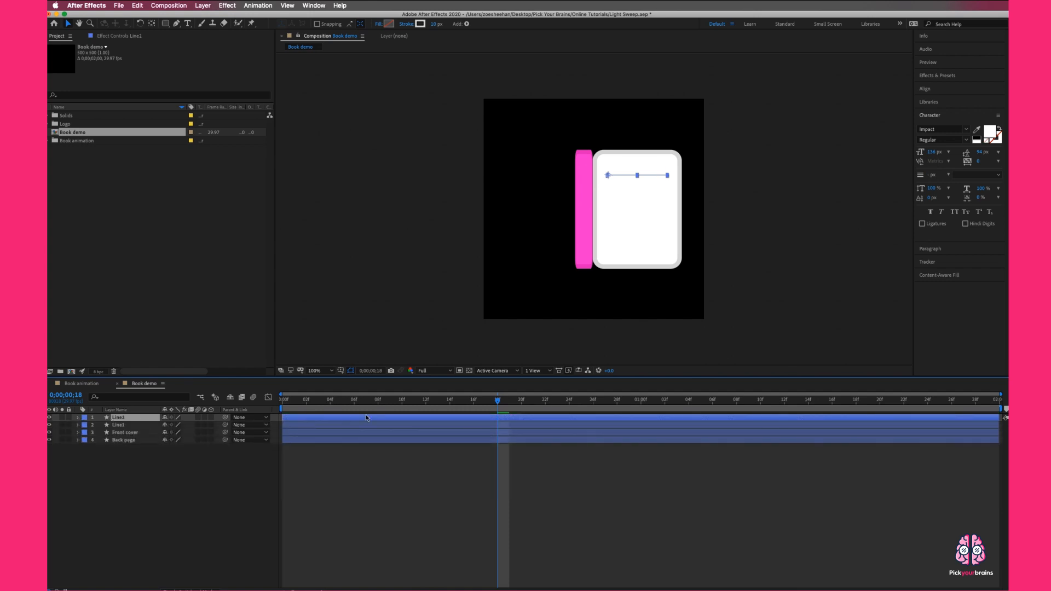
key(u)
click(507, 432)
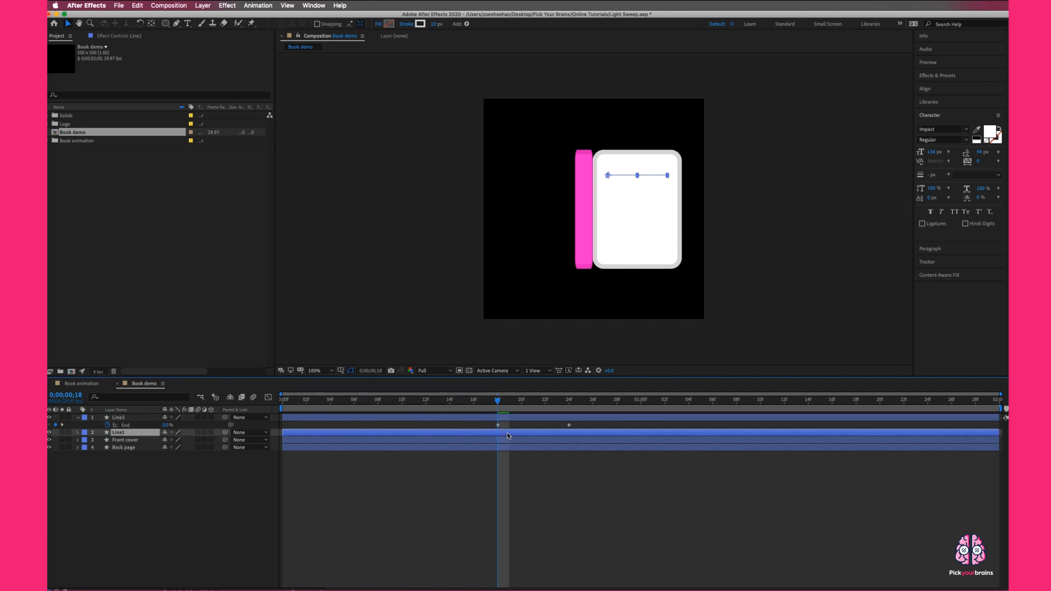
key(u)
click(511, 419)
drag(511, 419, 571, 401)
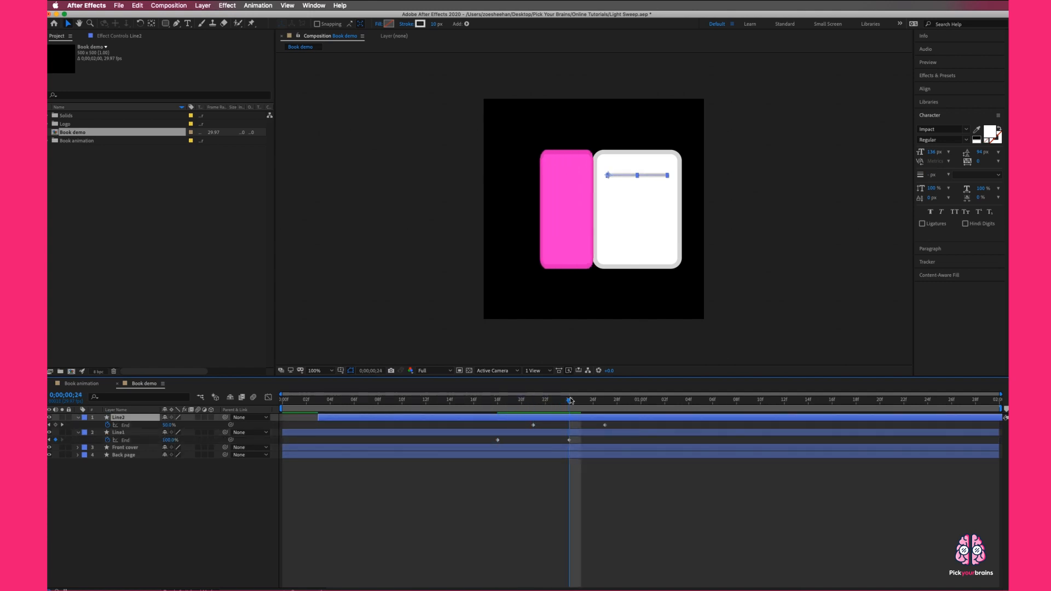
Move the Line2 line down the page so it sits just below the first grey line
key(shift+Down)
key(shift+Down)
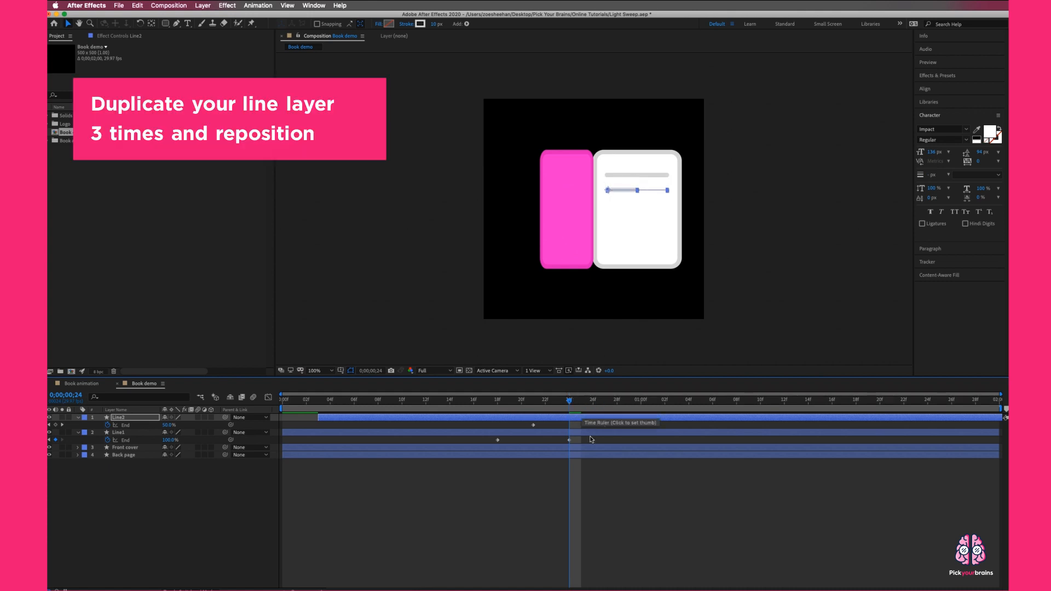
click(574, 413)
mouse_move(569, 401)
mouse_down()
mouse_move(501, 401)
mouse_move(629, 400)
mouse_up()
Duplicate Line2, reveal the copy's keyframes, and shift the copy 3 frames later in time
click(580, 418)
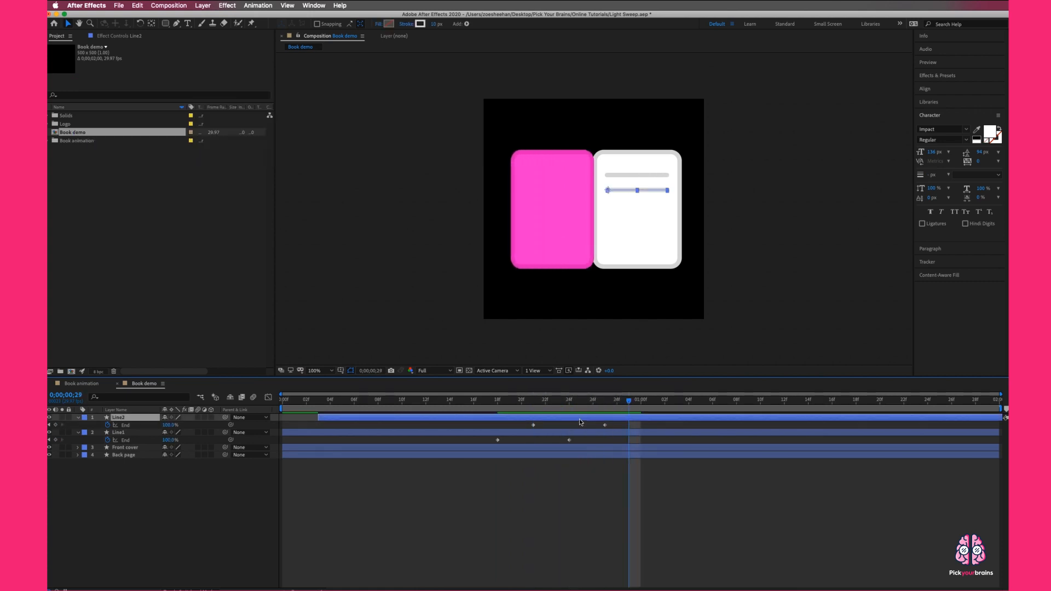
key(super+d)
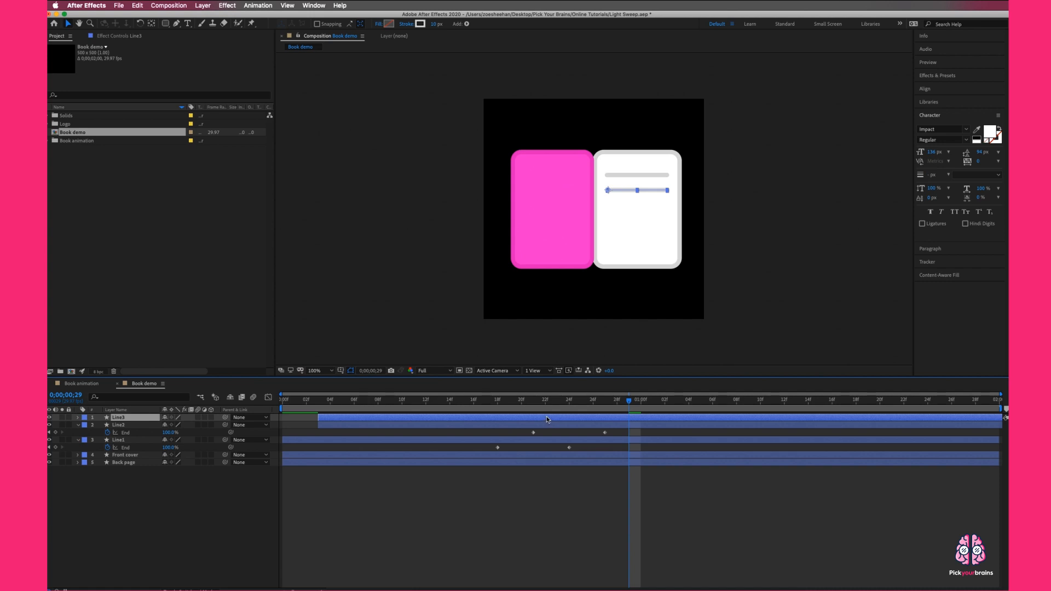
key(u)
drag(546, 417, 601, 408)
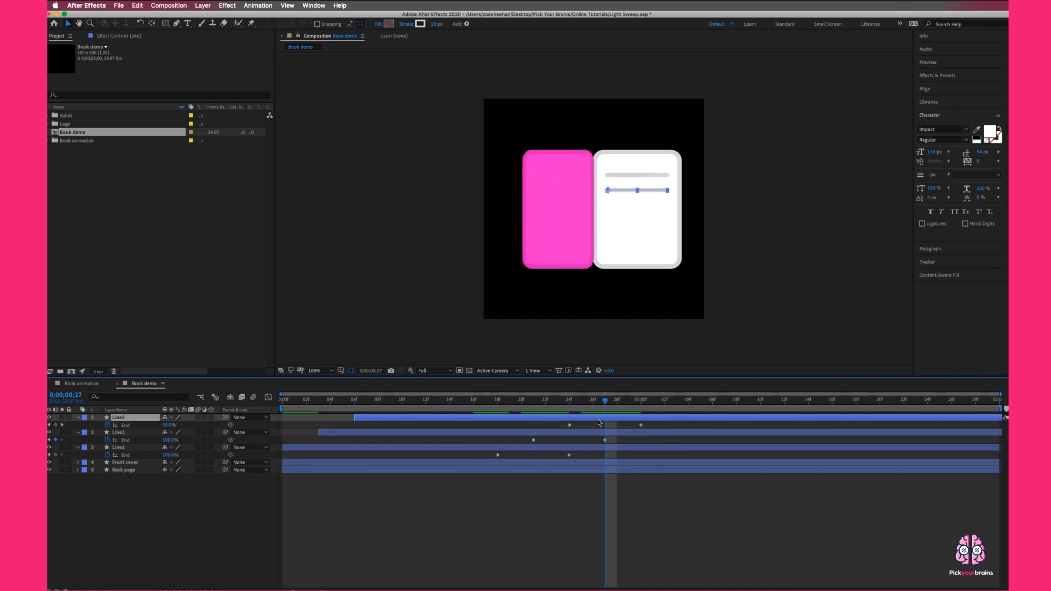
Move the Line3 line down below the second grey line, matching the spacing between the first two
key(shift+Down)
key(shift+Down)
key(shift+Down)
key(shift+Down)
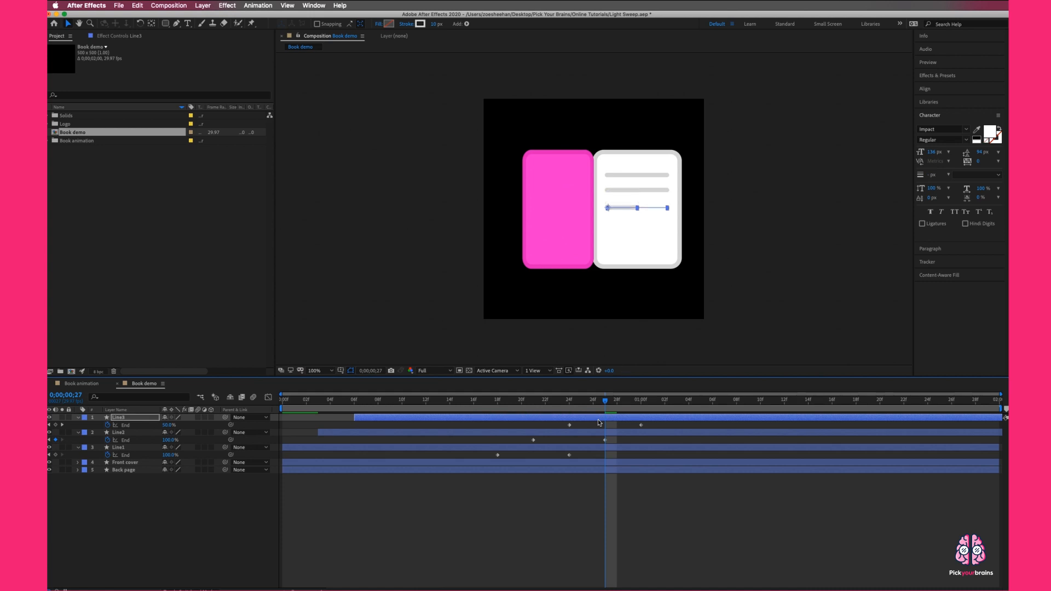
key(Up)
key(Up)
Play the book animation from the first frame to check the timing of the three lines
drag(605, 401, 280, 399)
key(space)
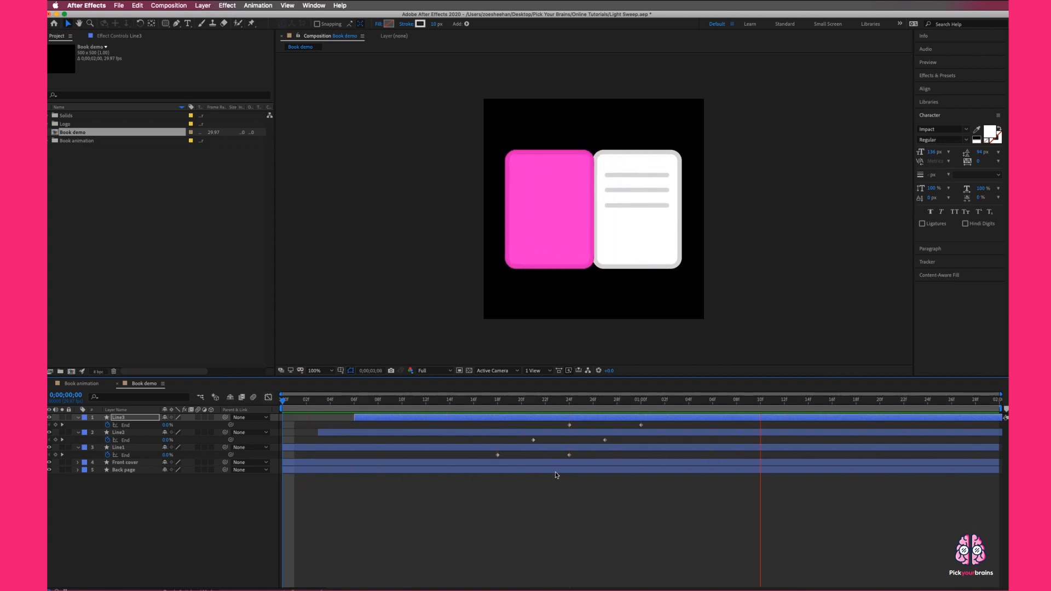
key(space)
Go to 0;00;01;00 and create a new empty shape layer
drag(761, 402, 641, 403)
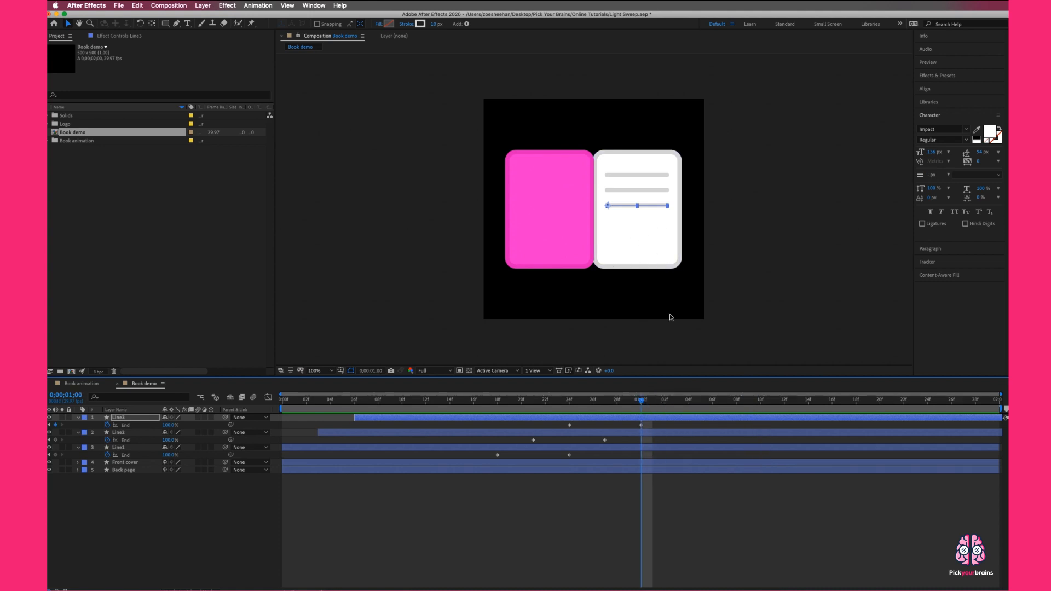
click(174, 520)
mouse_move(191, 502)
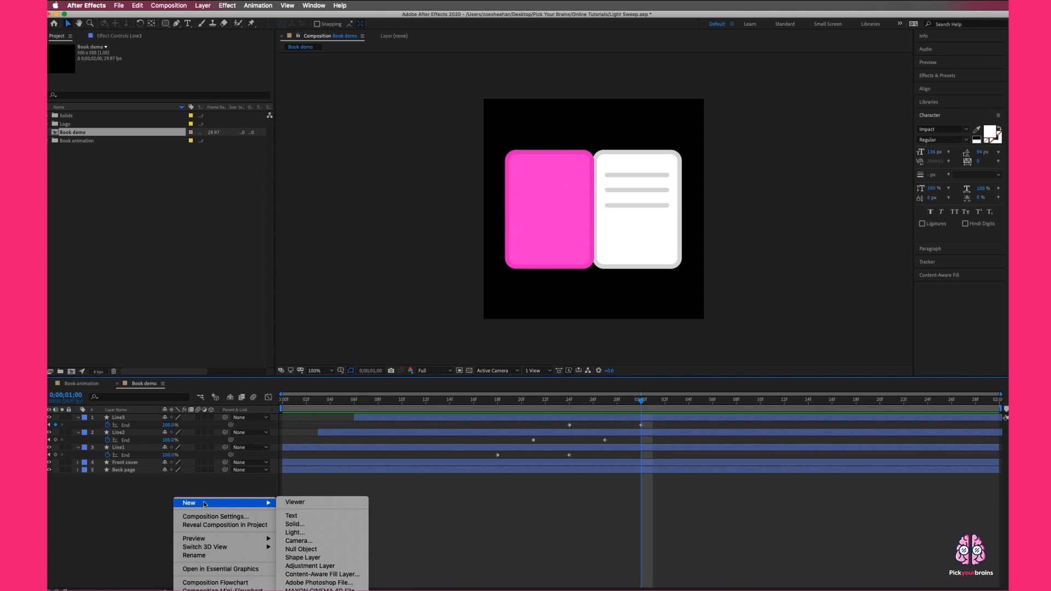
click(302, 557)
Choose the Pen tool and set the stroke colour to the dark pink D510BB sampled from the front cover's border
click(176, 23)
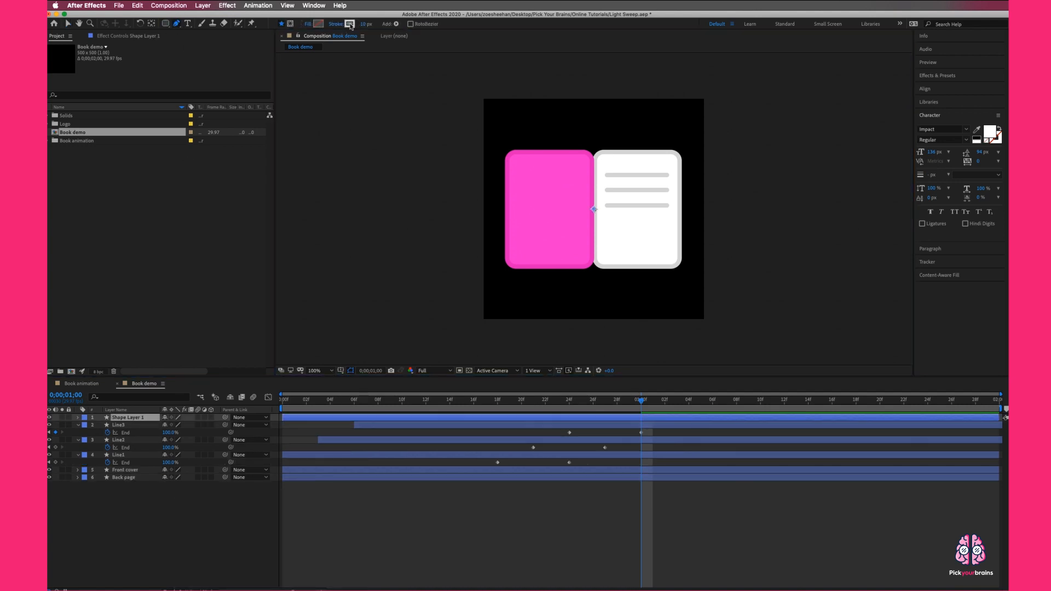
click(350, 24)
click(393, 261)
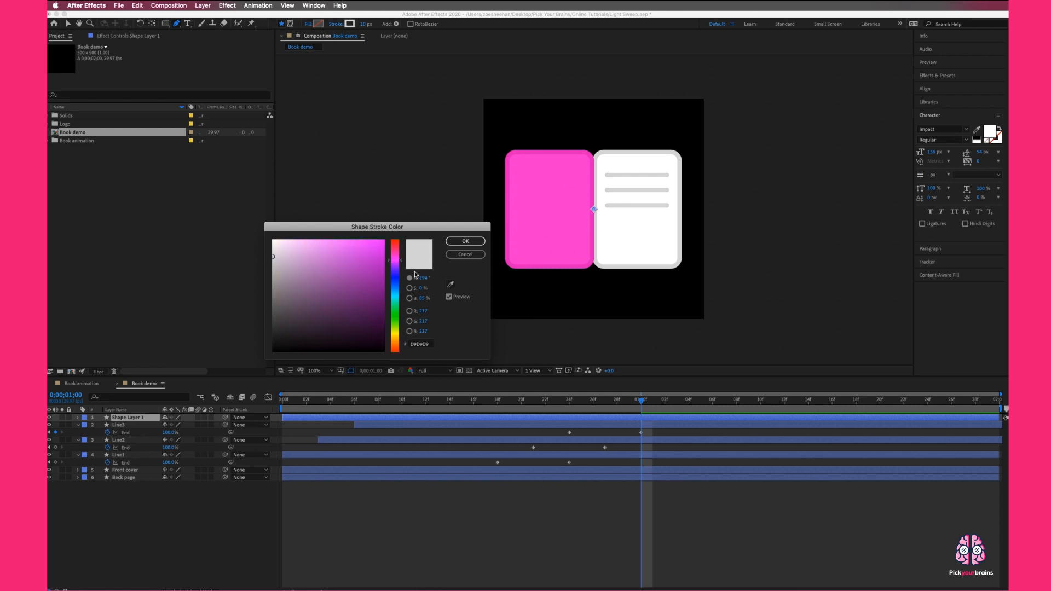
click(450, 285)
click(517, 151)
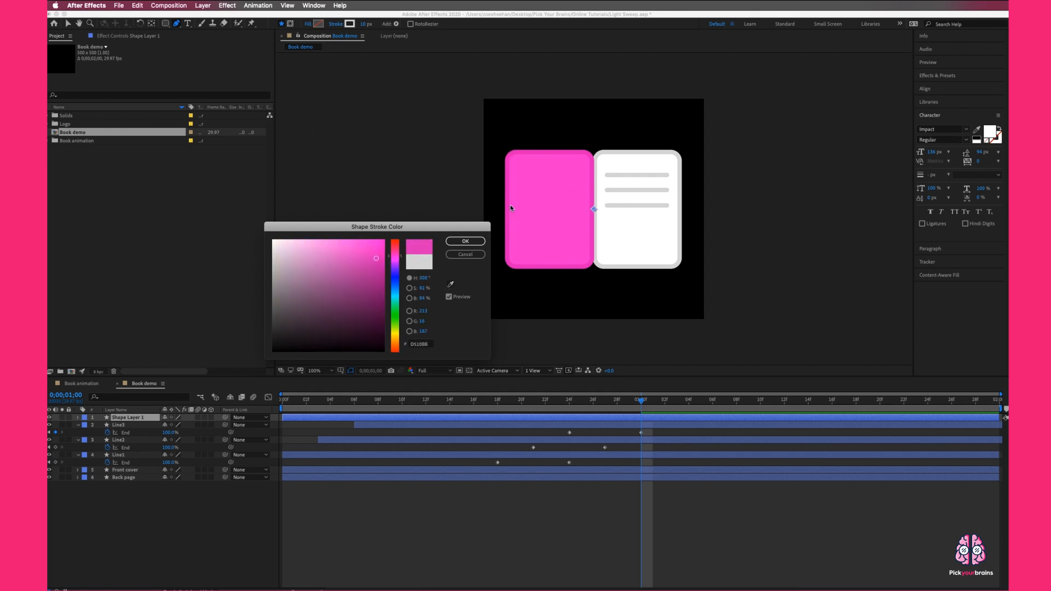
click(466, 241)
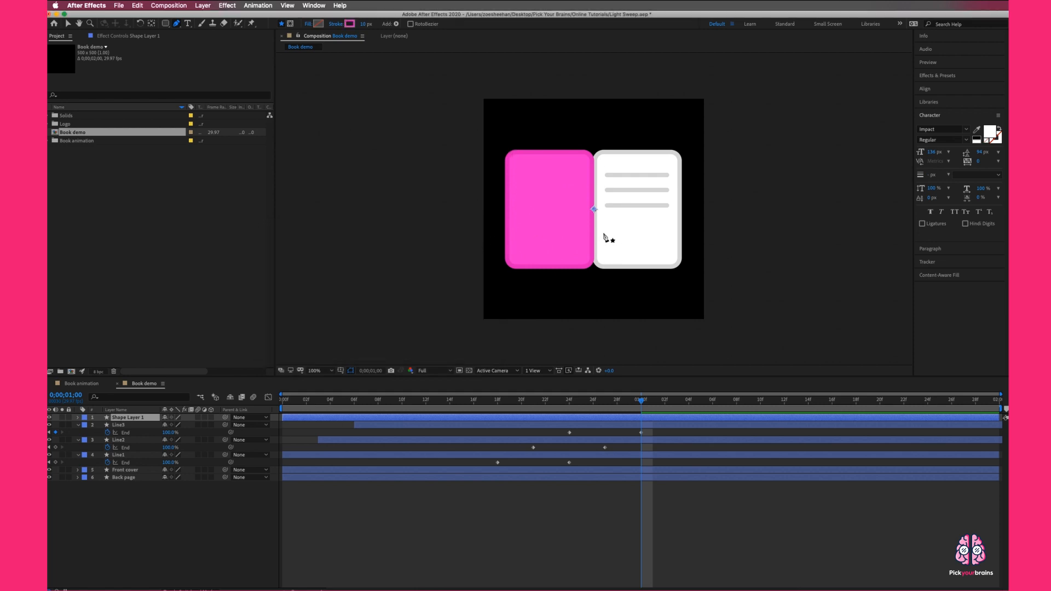
Draw a curvy, looping scribble across the lower part of the white page, below the three grey lines
click(605, 233)
drag(618, 225, 607, 252)
mouse_move(641, 219)
mouse_down()
mouse_move(645, 228)
mouse_move(630, 215)
mouse_move(630, 229)
mouse_move(658, 222)
mouse_move(636, 245)
mouse_move(671, 230)
mouse_up()
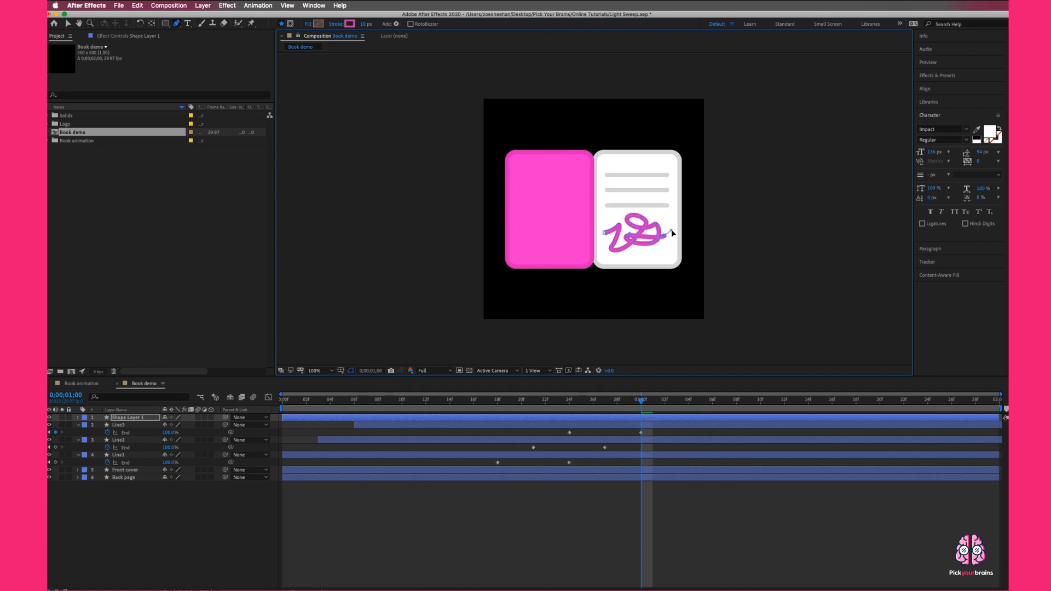
Set the line cap of the pink scribble's stroke to Round Cap
click(130, 418)
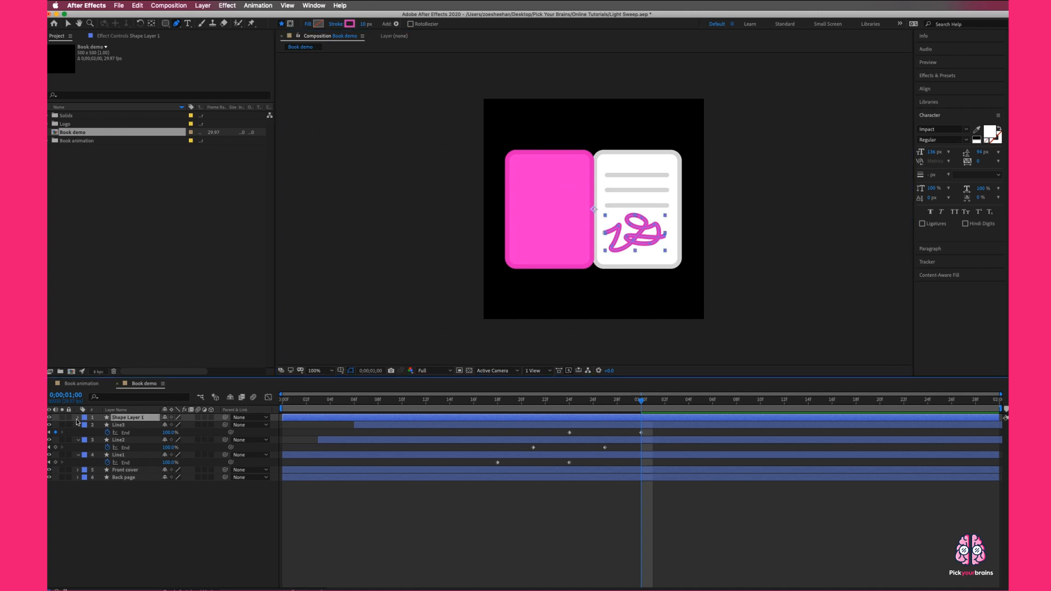
click(77, 417)
click(86, 425)
click(93, 433)
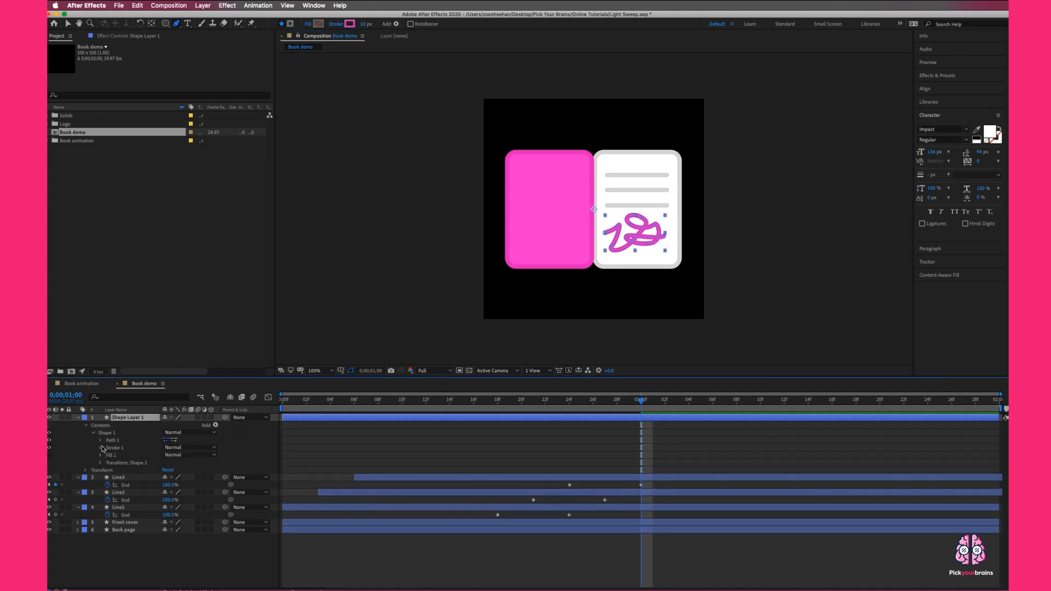
click(100, 447)
click(189, 485)
click(183, 497)
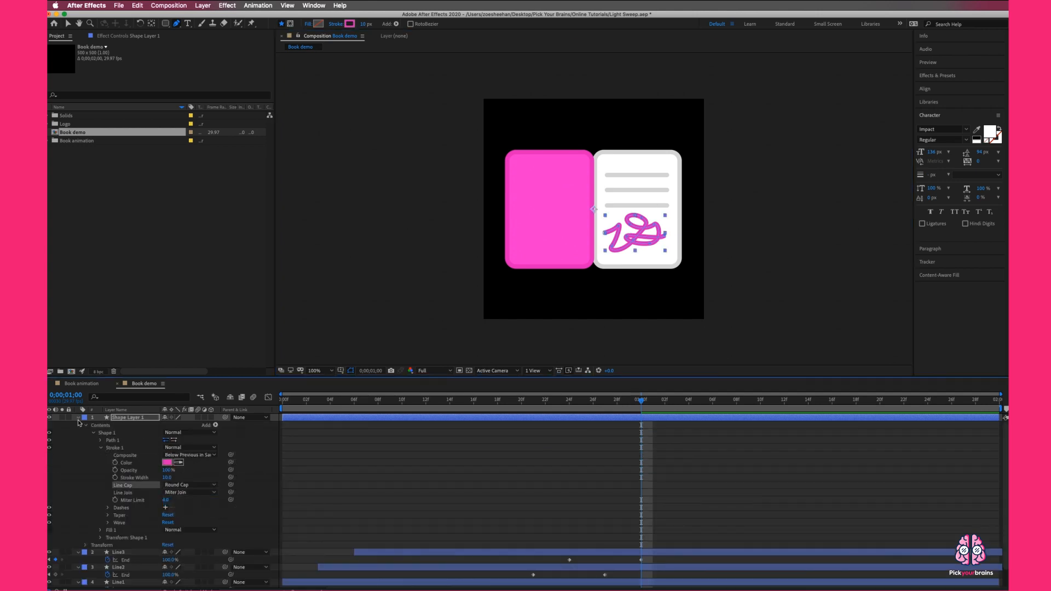
Add Trim Paths to the scribble's shape layer and expand the Trim Paths properties
click(134, 419)
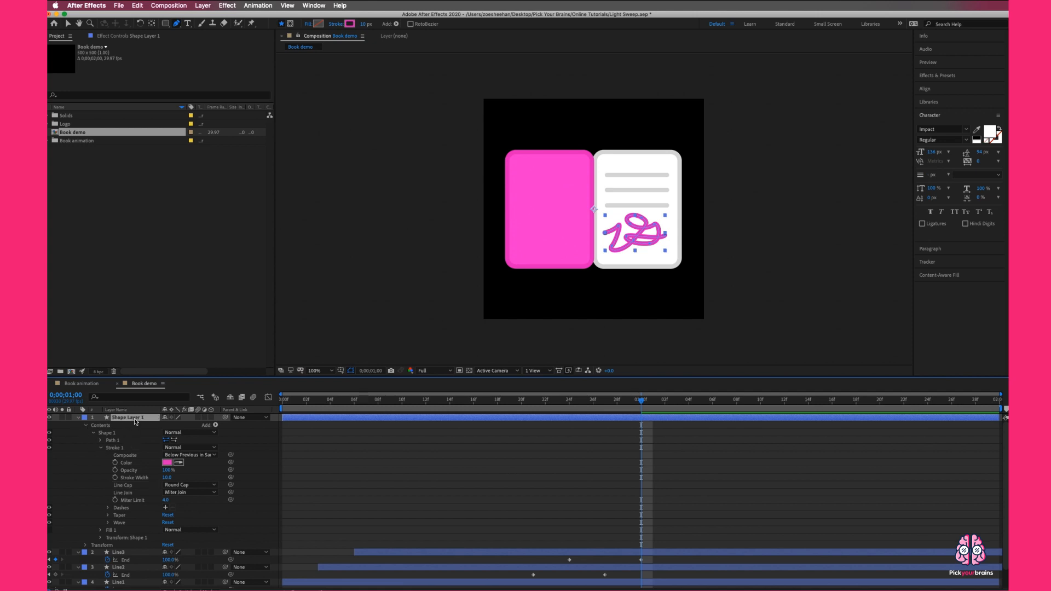
click(215, 425)
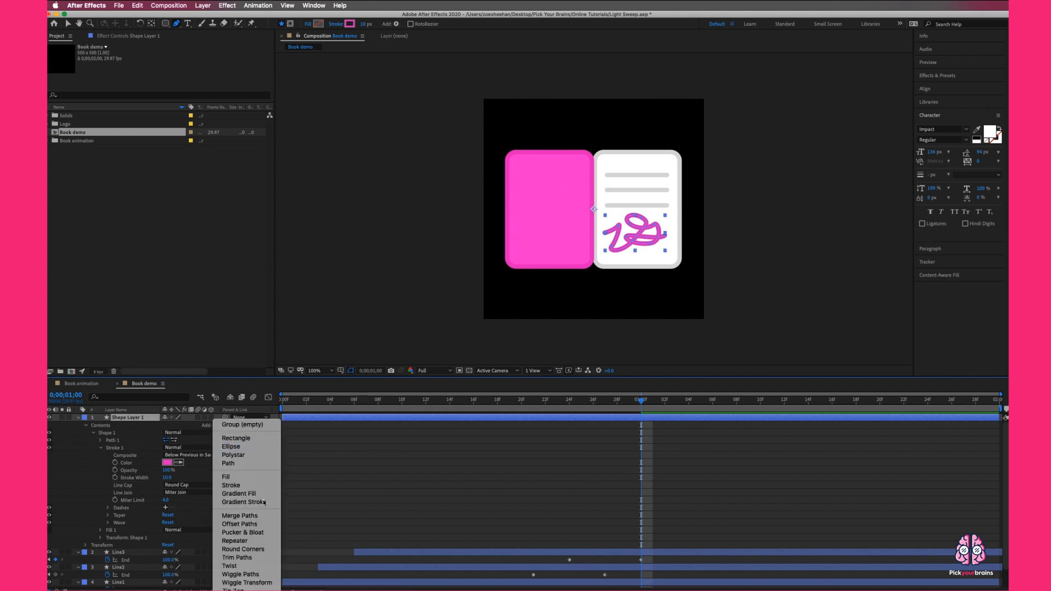
click(260, 557)
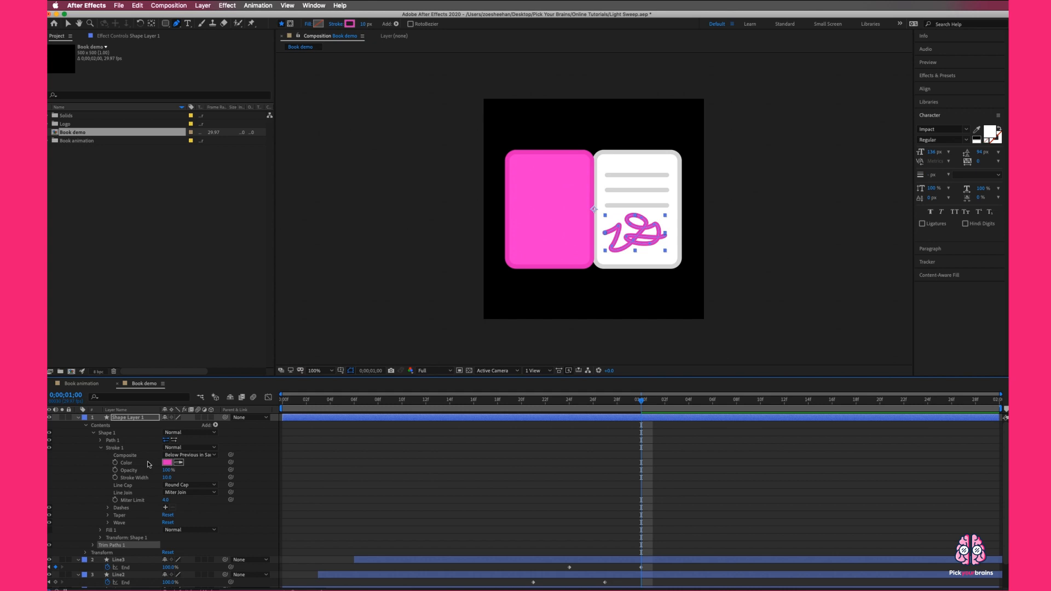
click(93, 544)
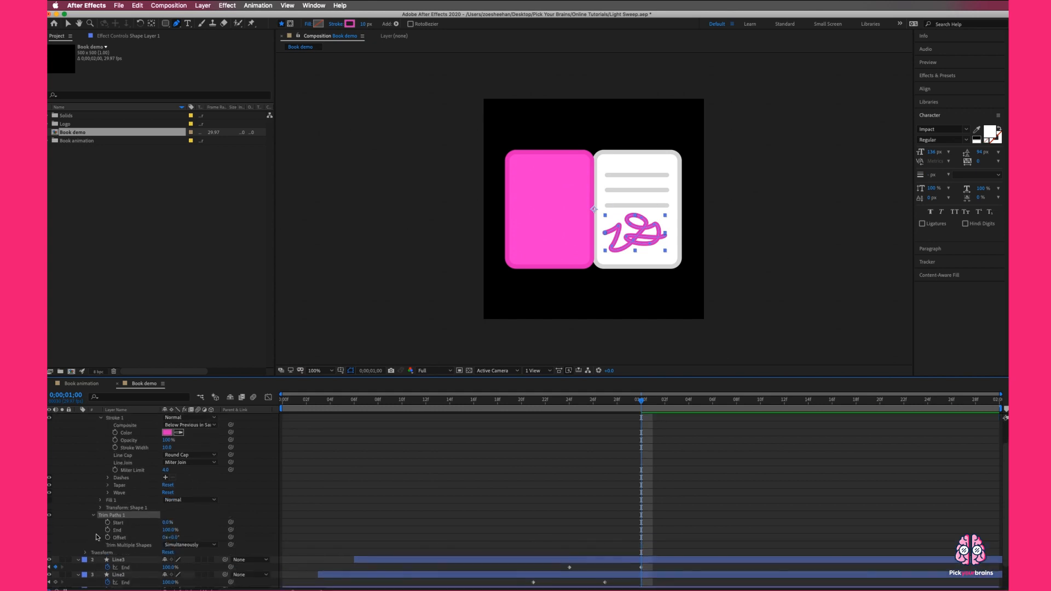
scroll(107, 528, down, 3)
Keyframe the scribble's Trim Paths End from 0% at 0;00;01;00 to 100% at 0;00;01;06
click(108, 524)
drag(641, 522, 665, 523)
drag(167, 523, 121, 524)
click(564, 439)
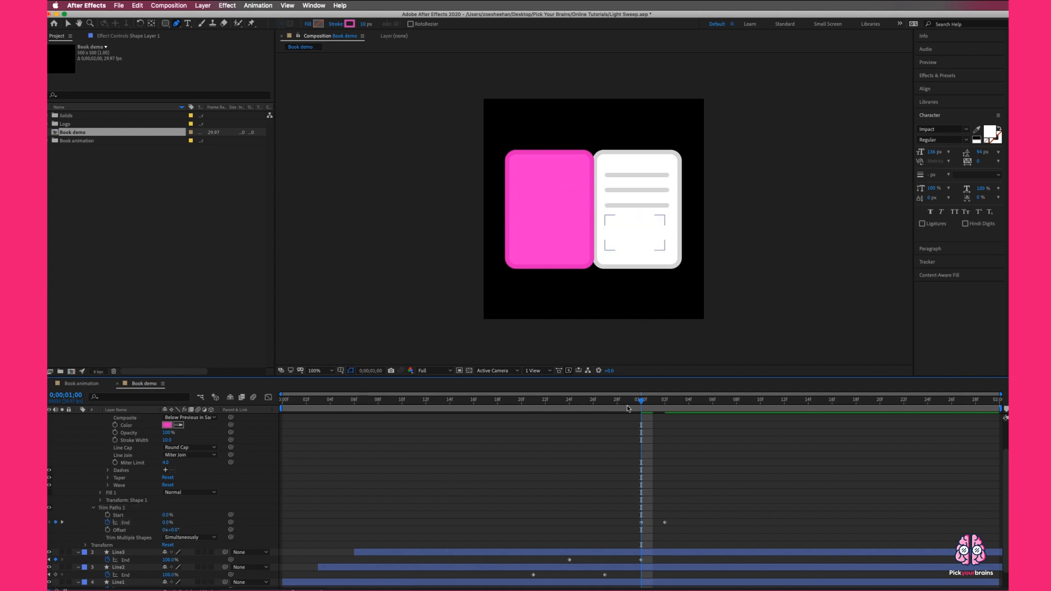
drag(666, 522, 712, 524)
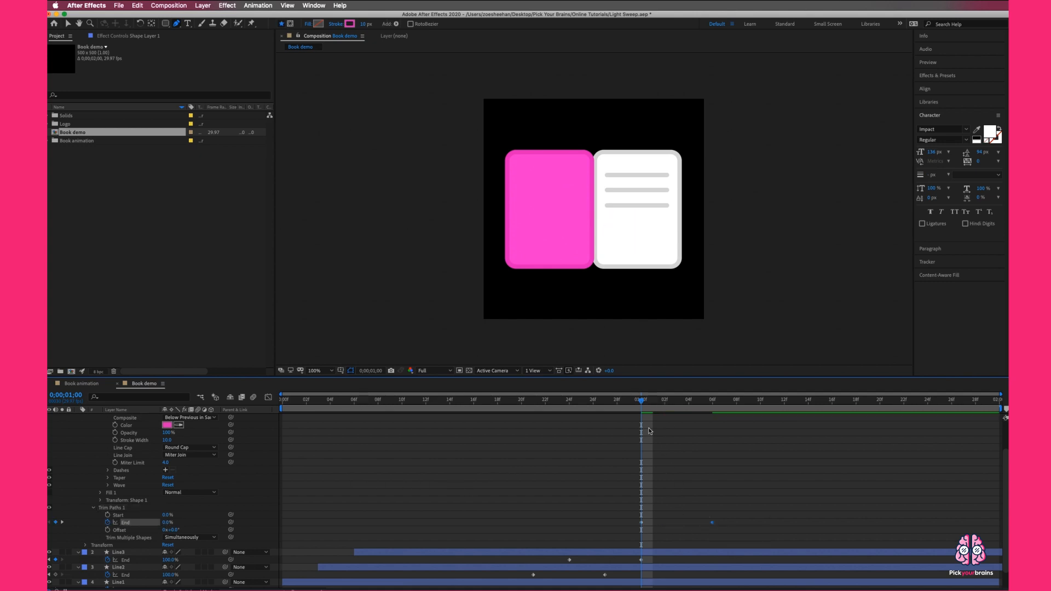
Move the scribble's Trim Paths End 100% keyframe to 0;00;01;16 so the drawing-on is slower
key(space)
drag(652, 405, 713, 406)
drag(730, 524, 831, 522)
drag(703, 404, 641, 405)
scroll(70, 432, up, 3)
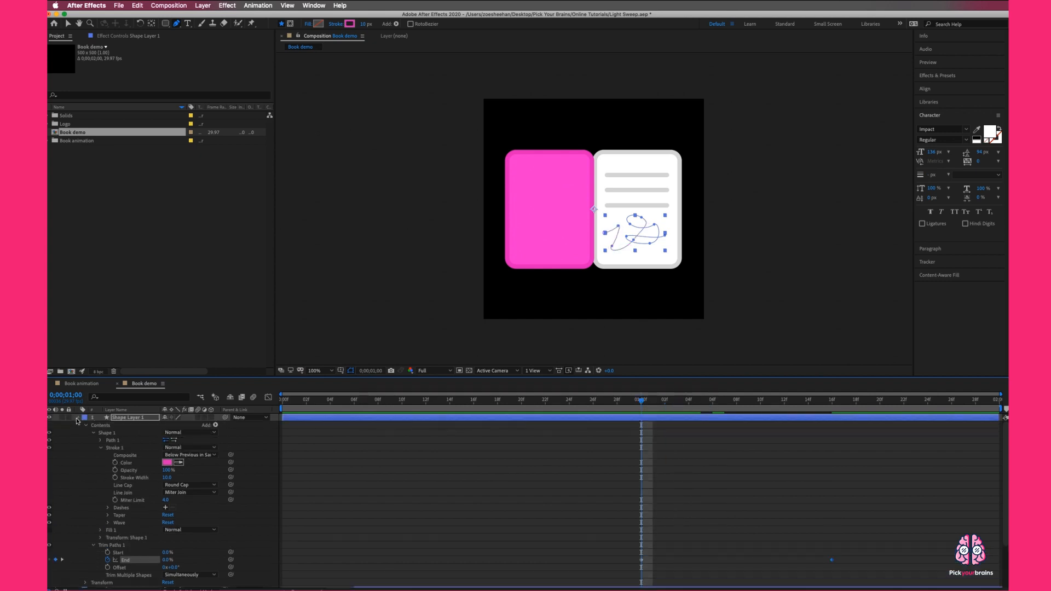
Collapse the open properties of all layers and preview the book animation
click(77, 417)
click(77, 424)
click(78, 433)
click(78, 443)
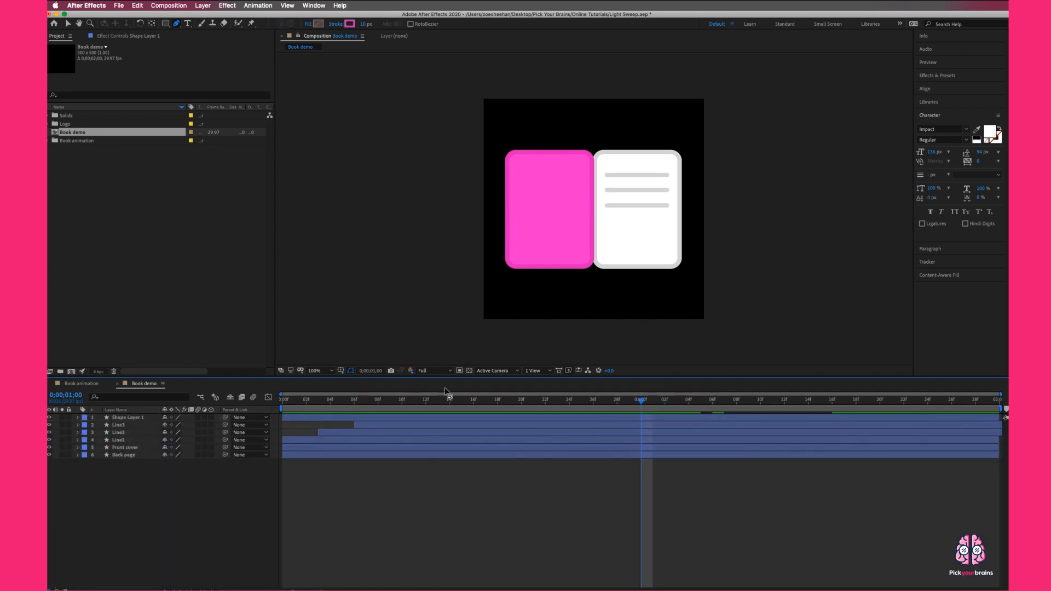
key(space)
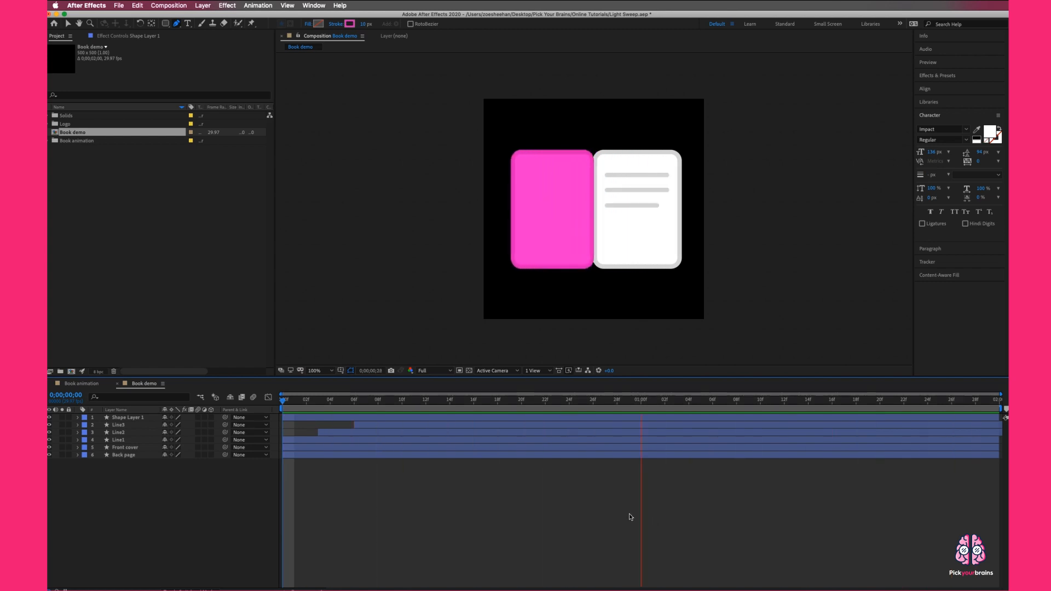
key(space)
Reshape the pink scribble's path by making its top loop rounder and raising its starting point slightly
click(126, 417)
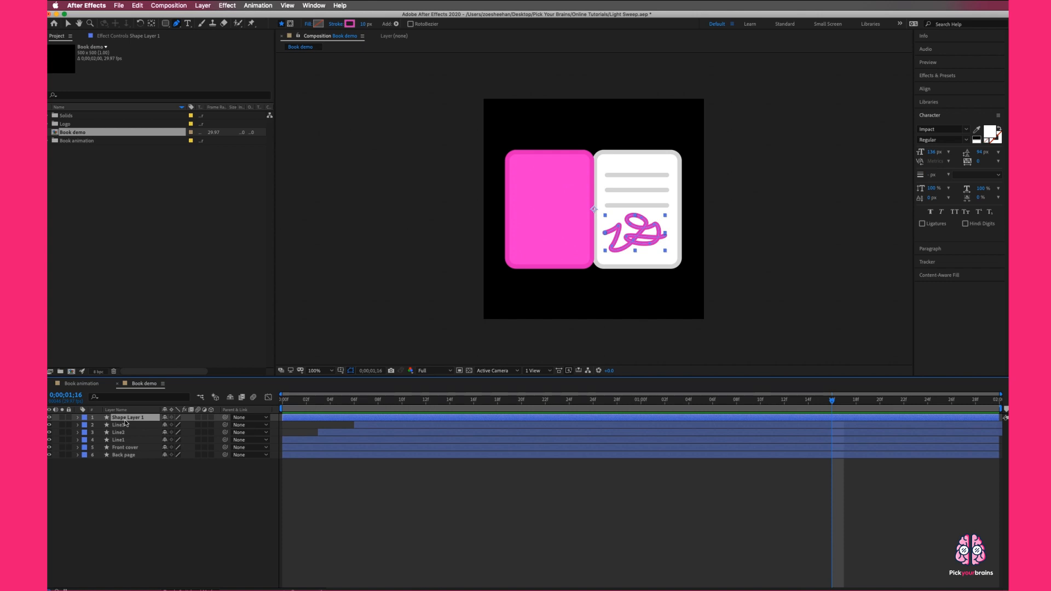
key(period)
key(period)
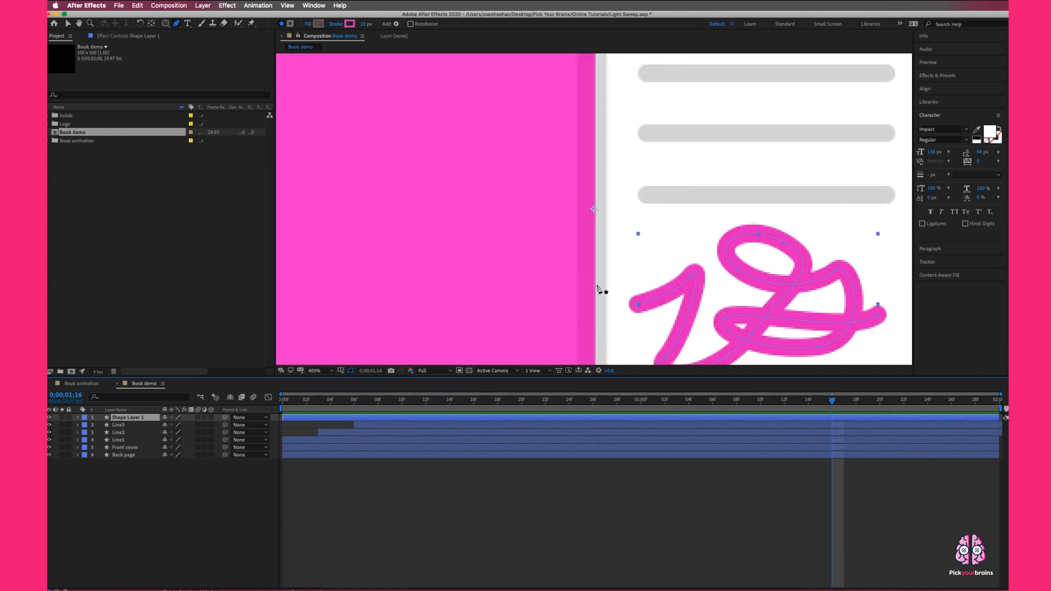
drag(599, 288, 464, 201)
click(124, 419)
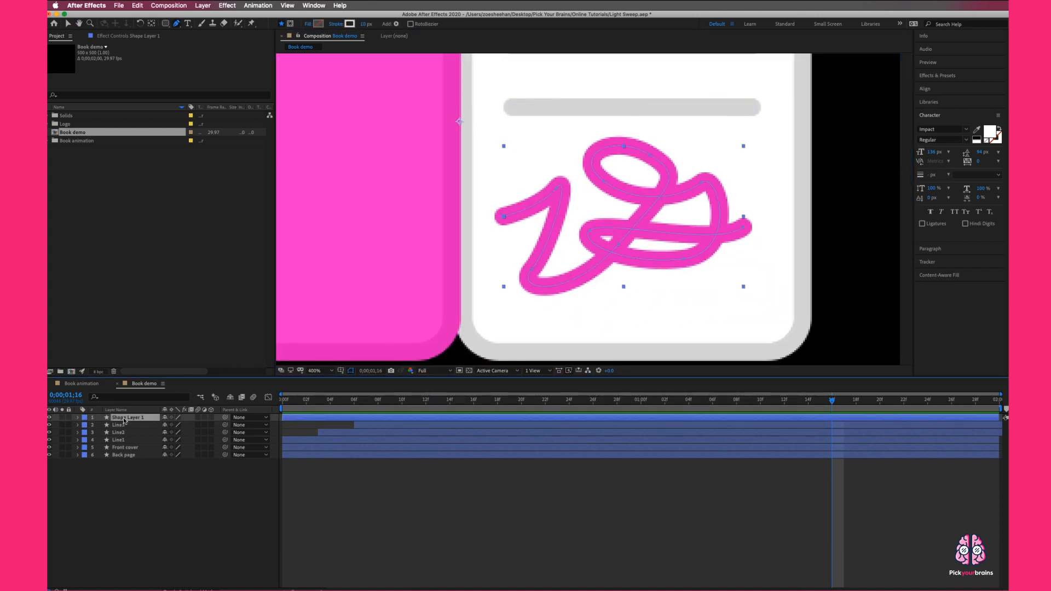
mouse_move(605, 185)
mouse_down()
mouse_move(605, 172)
mouse_move(618, 177)
mouse_move(605, 184)
mouse_up()
click(559, 188)
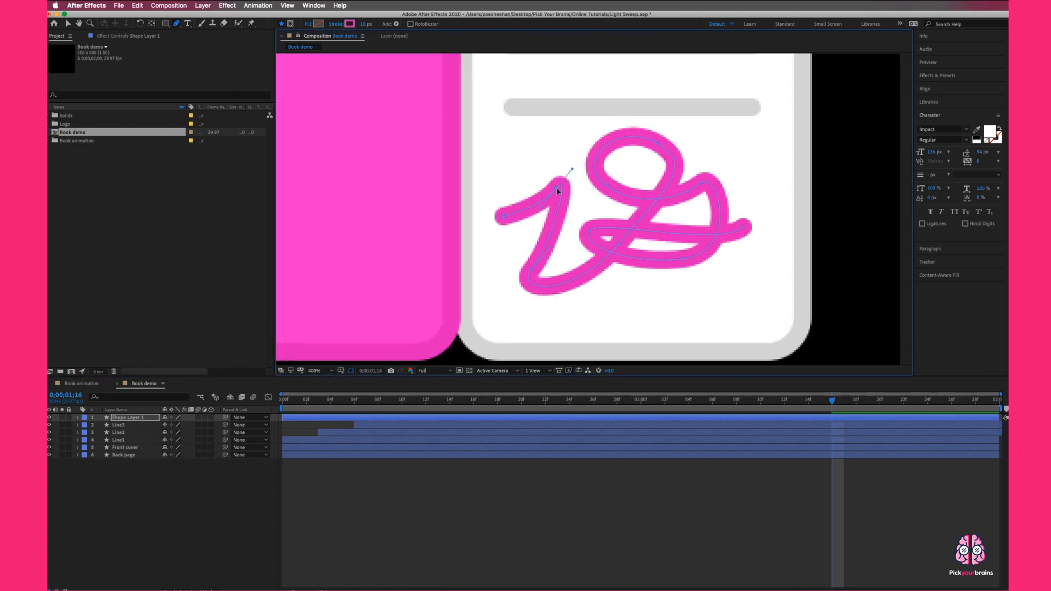
click(502, 210)
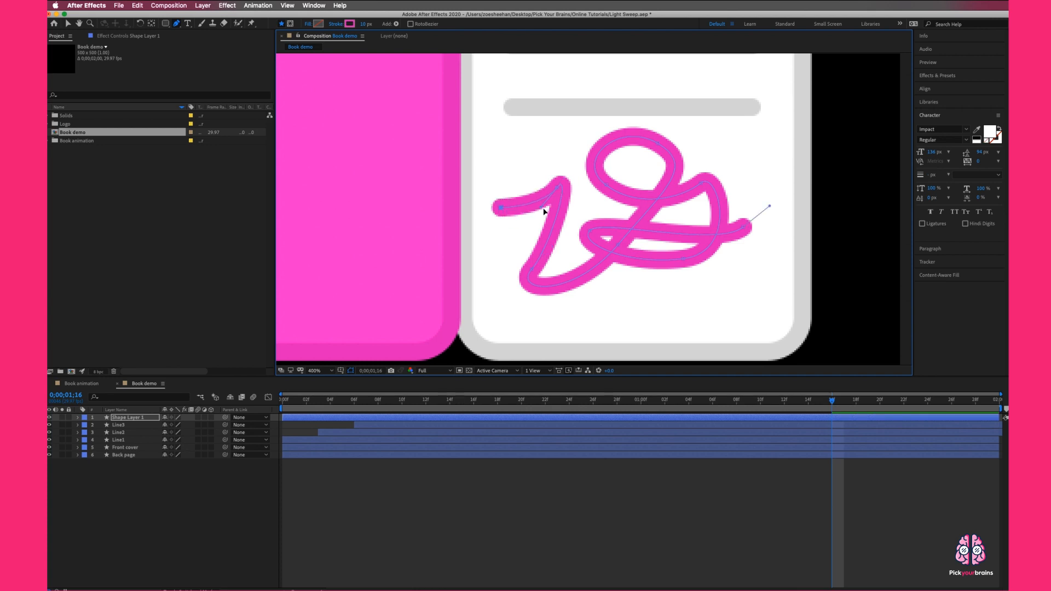
Adjust the scribble's remaining path points, lowering its bottom curve, smoothing its right-hand peak and reshaping its end
click(563, 187)
click(628, 254)
click(684, 261)
drag(686, 264, 689, 282)
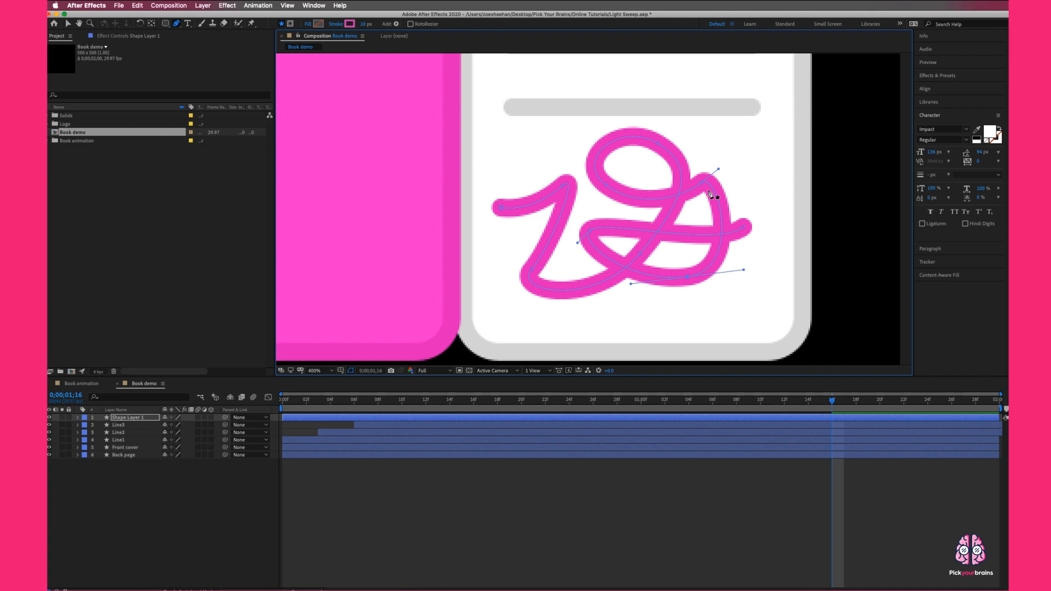
drag(718, 169, 708, 191)
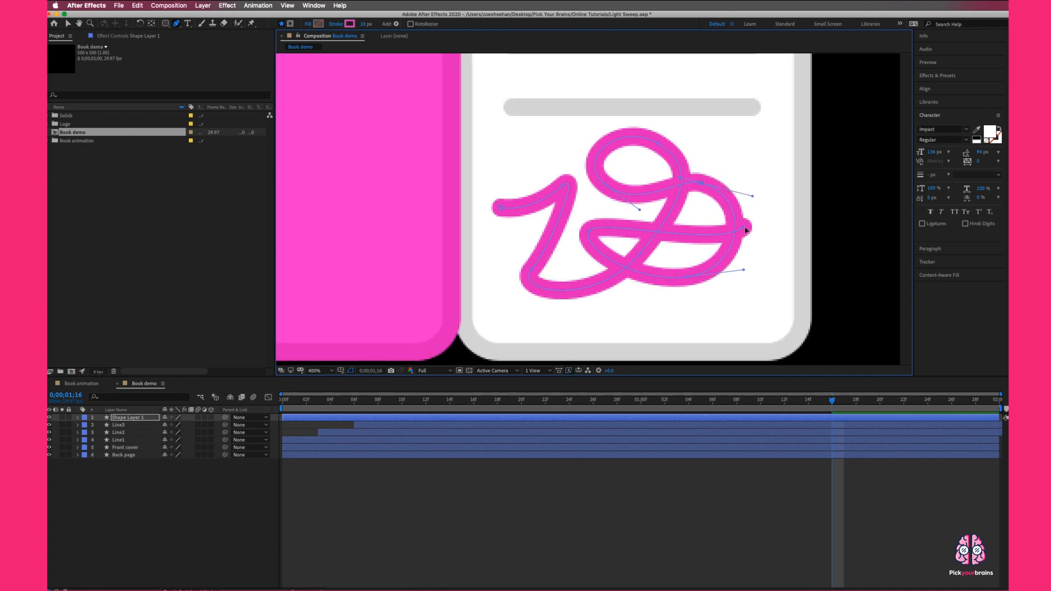
drag(745, 228, 769, 253)
Preview the reshaped scribble in the whole composition and return to the first frame
click(608, 519)
key(slash)
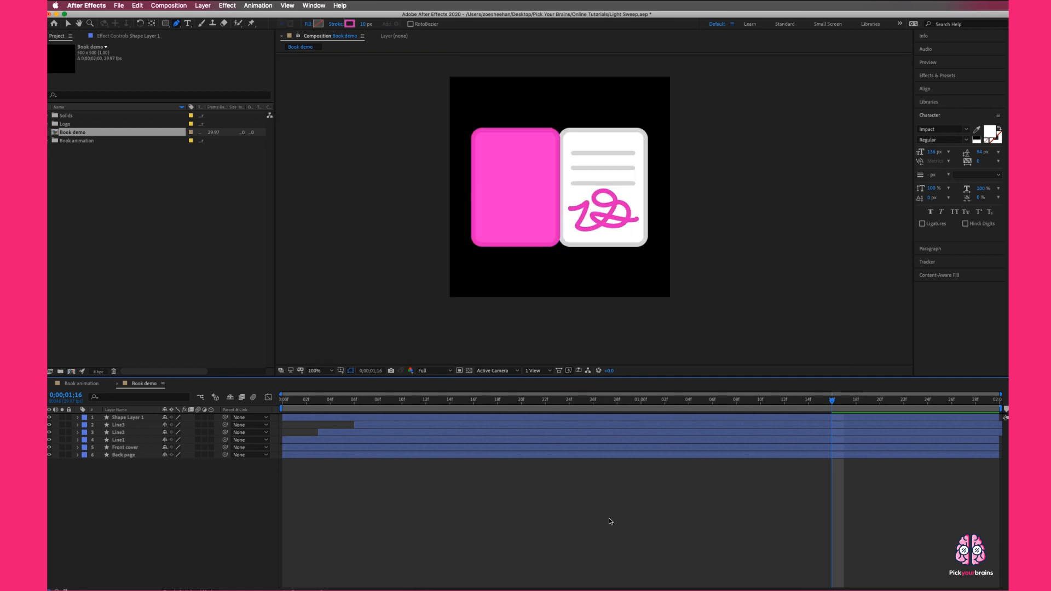
key(space)
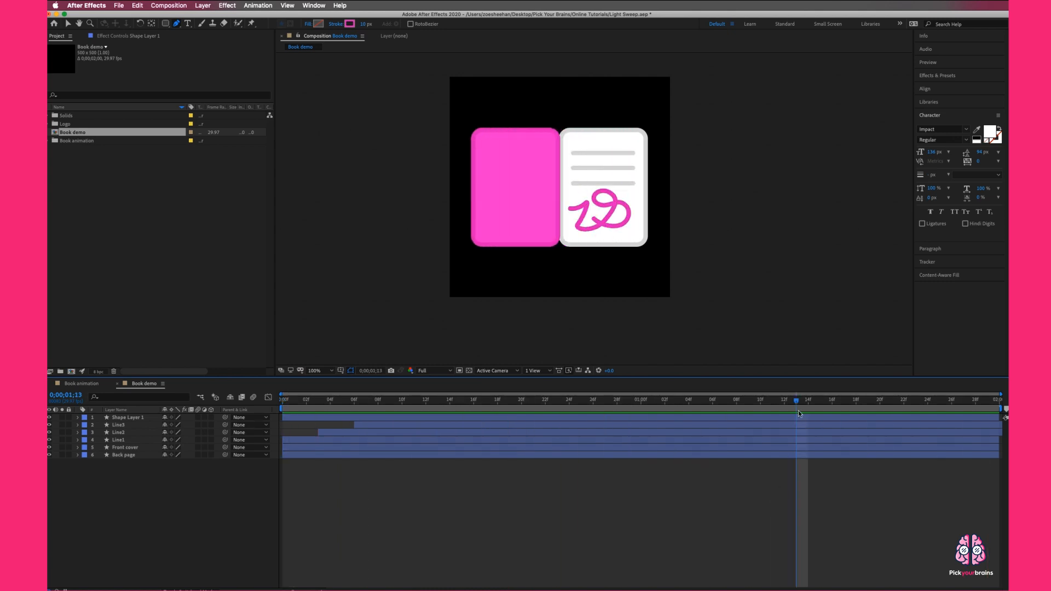
click(284, 406)
click(281, 406)
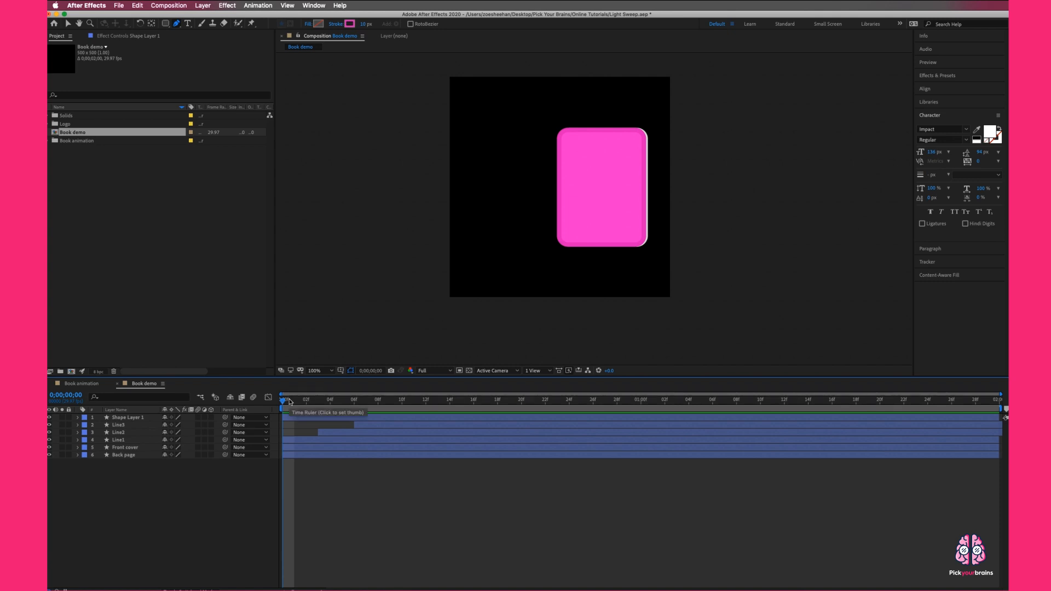
Duplicate the Front cover layer and place the copy at the top of the layer stack
click(125, 448)
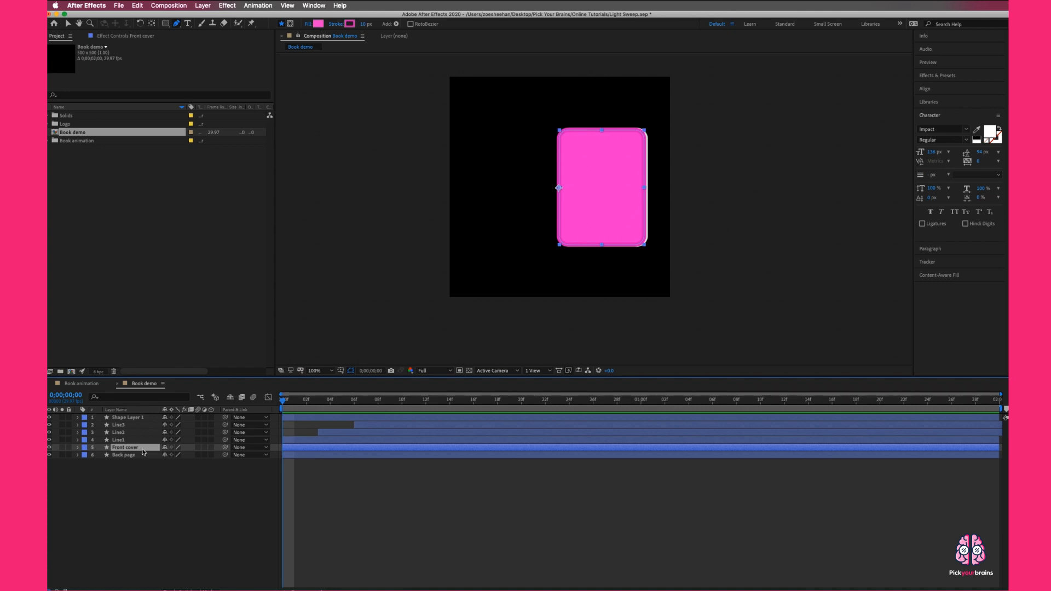
key(super+d)
drag(140, 444, 140, 418)
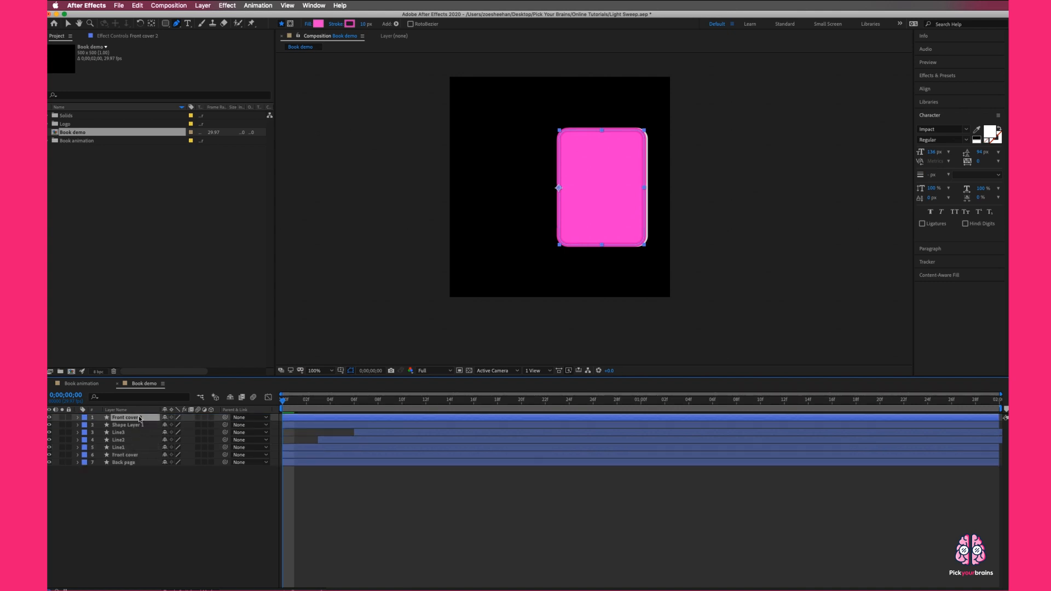
Add a text layer reading "Title", scale it down to fit and centre it on the pink cover
right_click(139, 482)
mouse_move(147, 486)
click(253, 499)
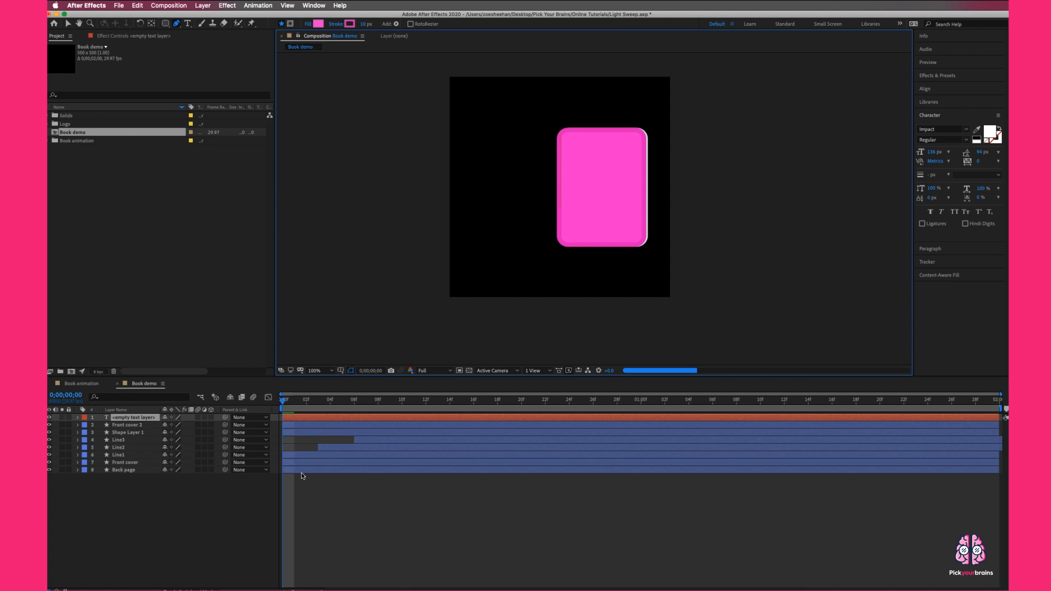
text(Title)
key(Escape)
click(69, 24)
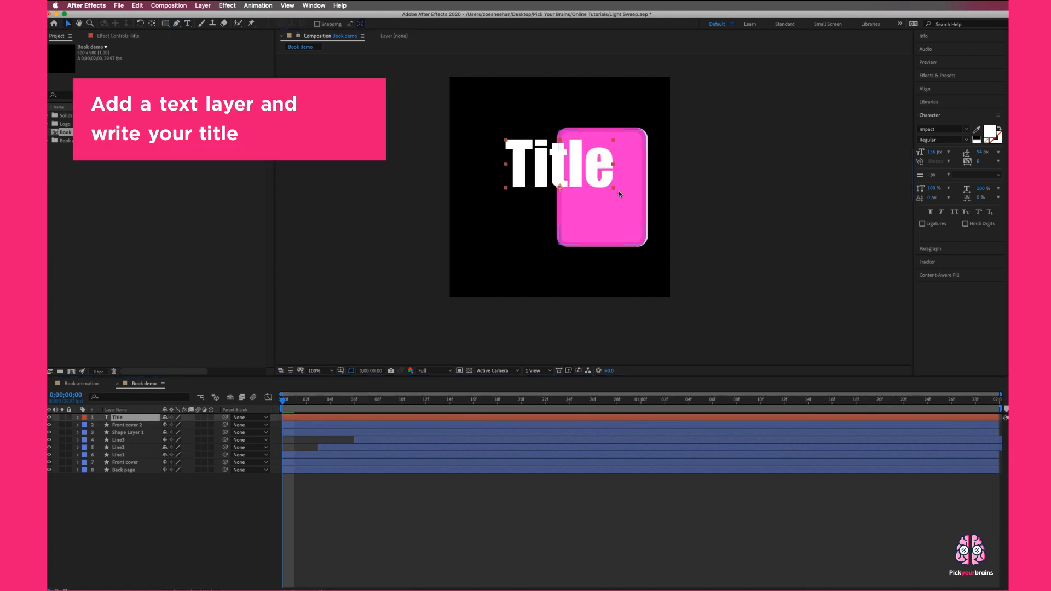
drag(572, 165, 618, 189)
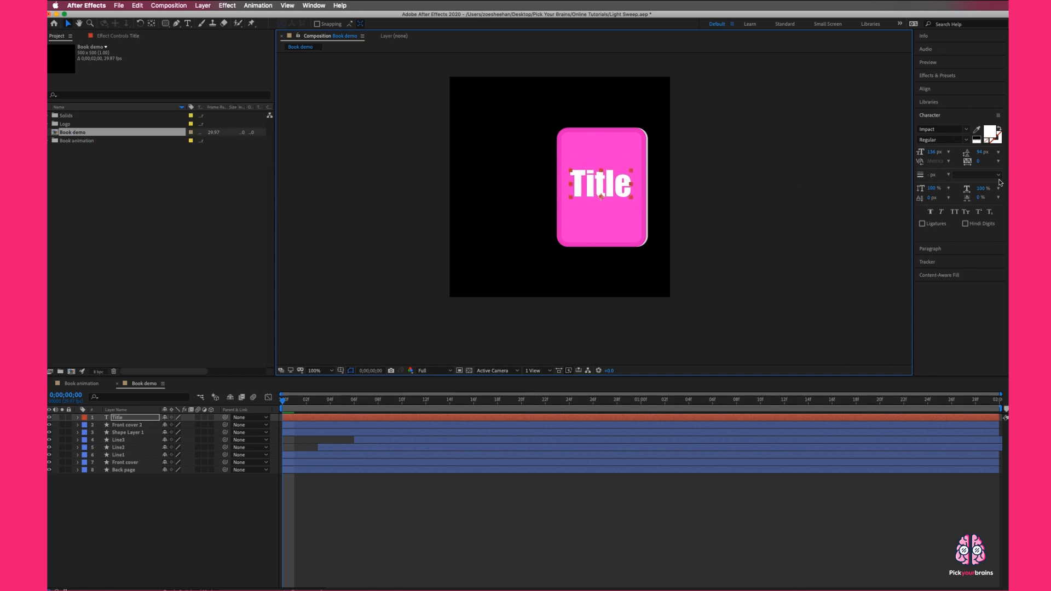
Set the Title text's fill colour to dark pink C600AC
click(989, 133)
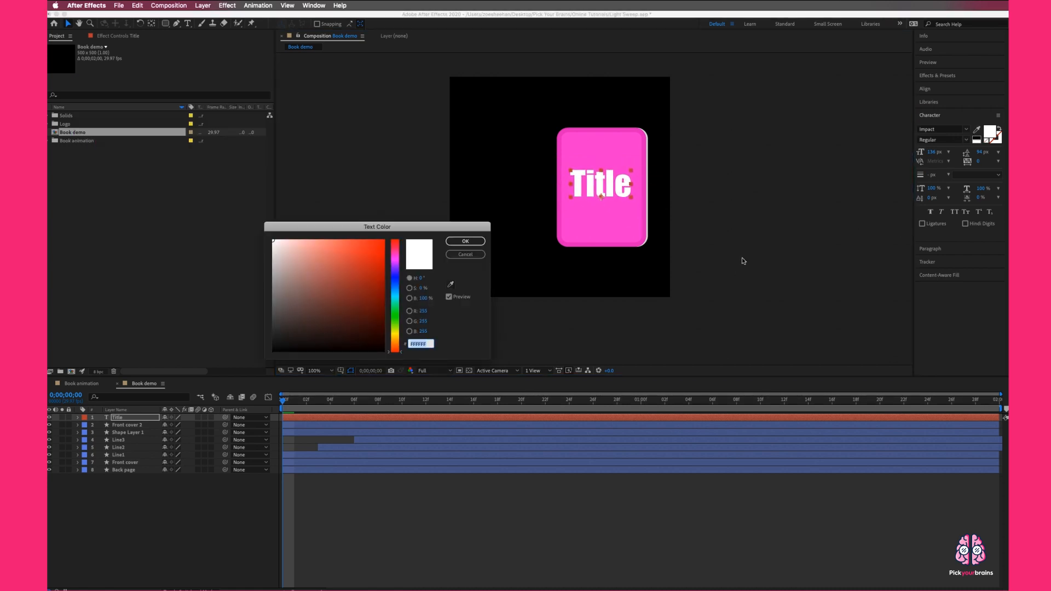
click(450, 284)
click(393, 265)
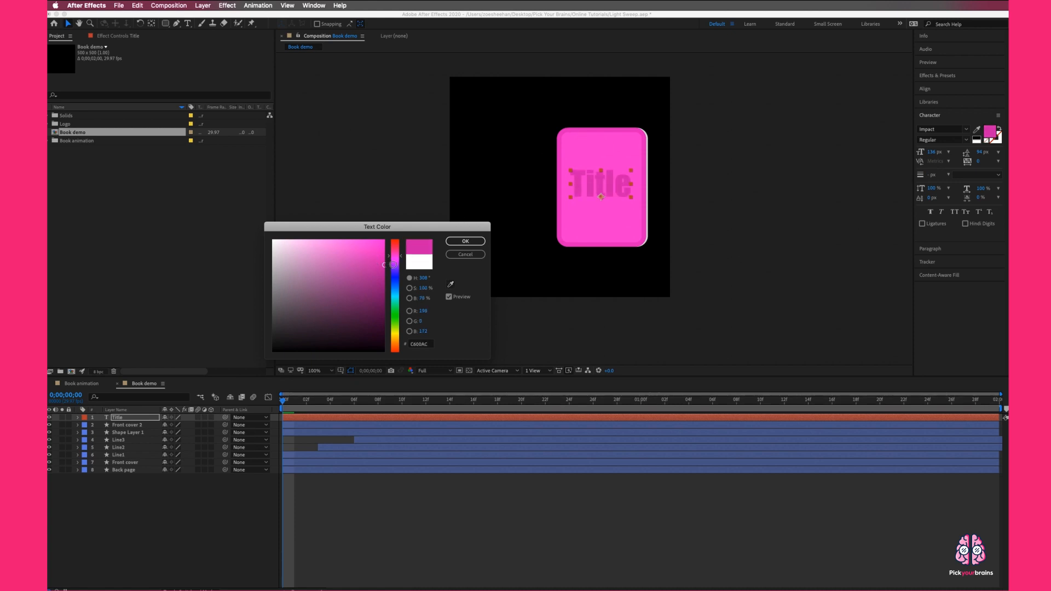
click(465, 241)
click(120, 525)
Parent the Title text layer to the original Front cover layer
click(132, 419)
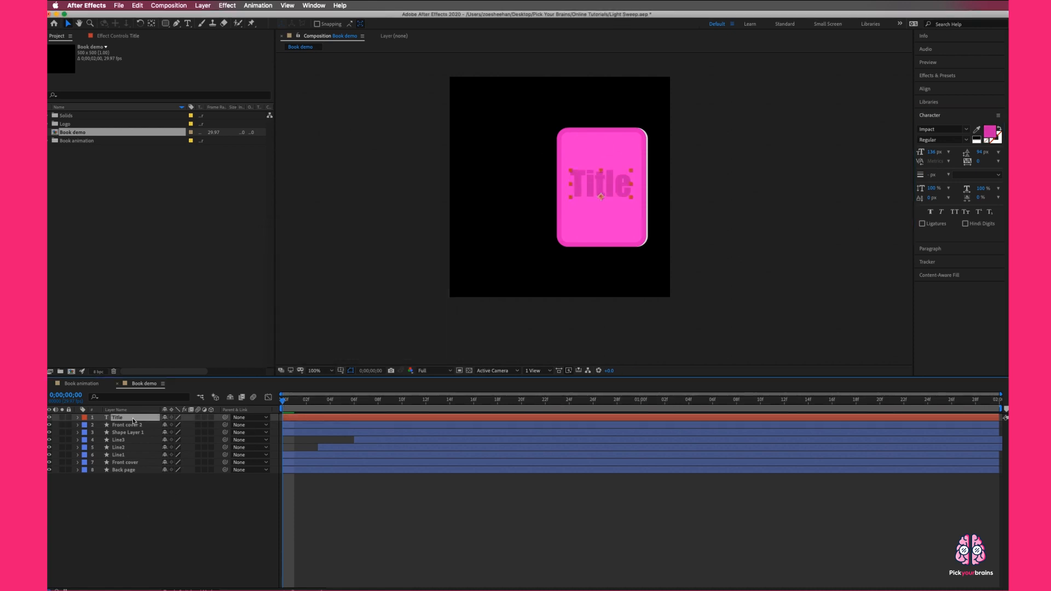
click(129, 463)
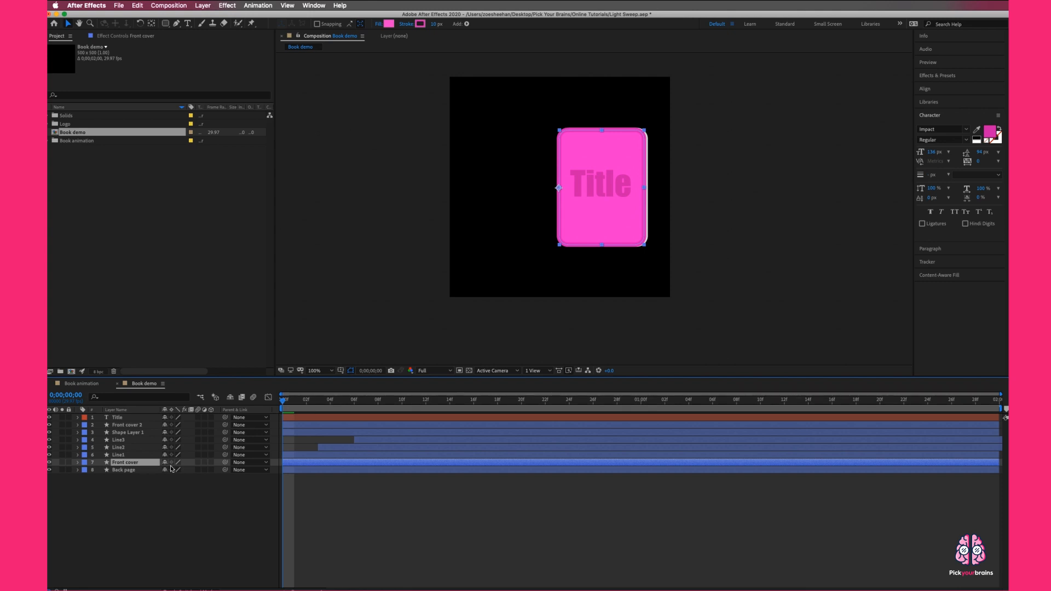
click(127, 419)
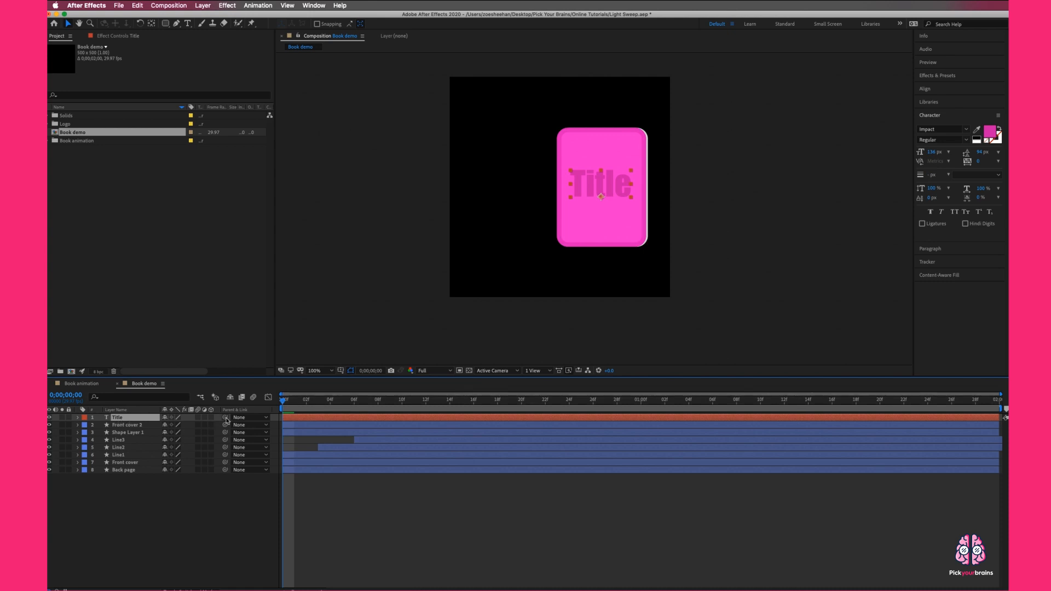
click(249, 418)
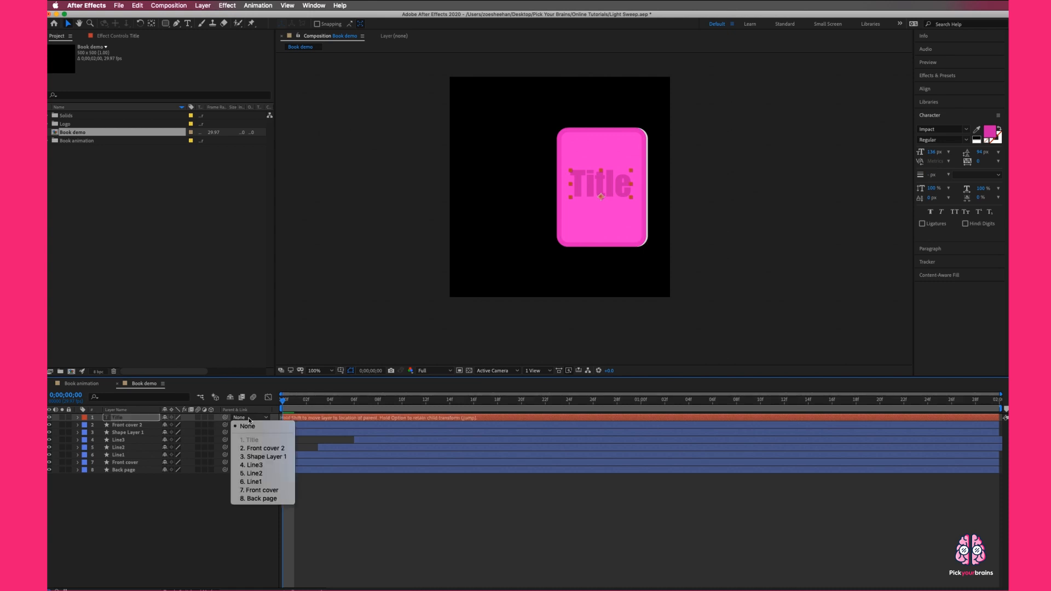
click(267, 418)
click(267, 418)
click(221, 425)
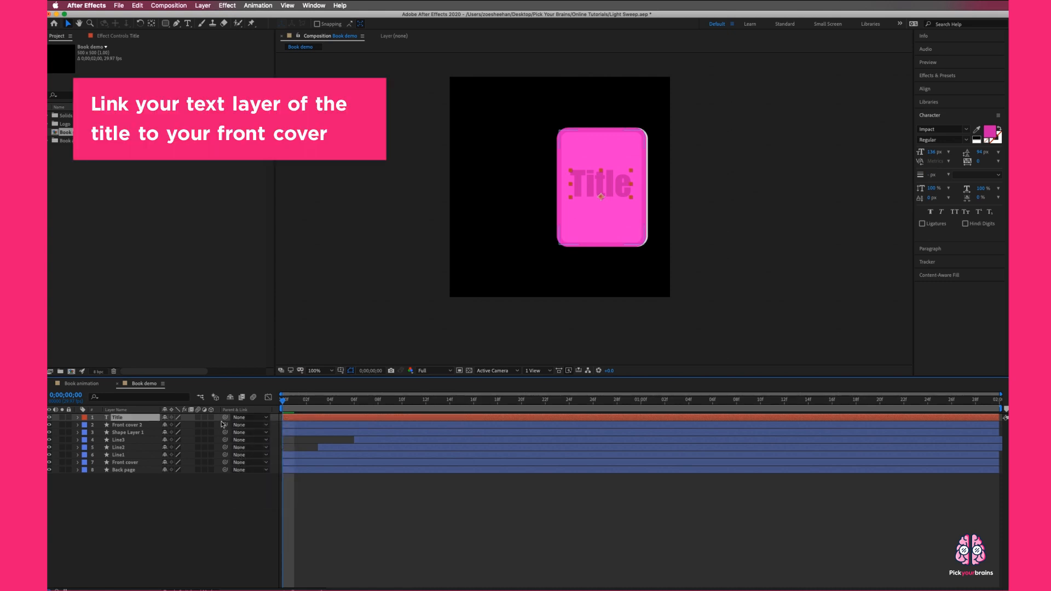
drag(218, 424, 131, 464)
Preview the book opening from the first frame to check how the title follows the cover
key(space)
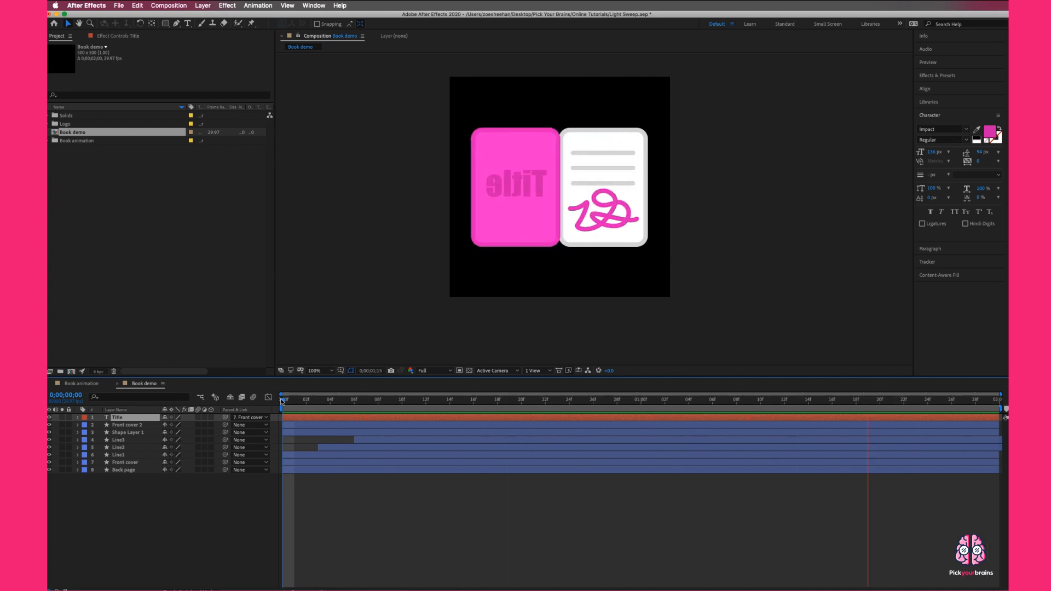
key(space)
drag(327, 403, 281, 398)
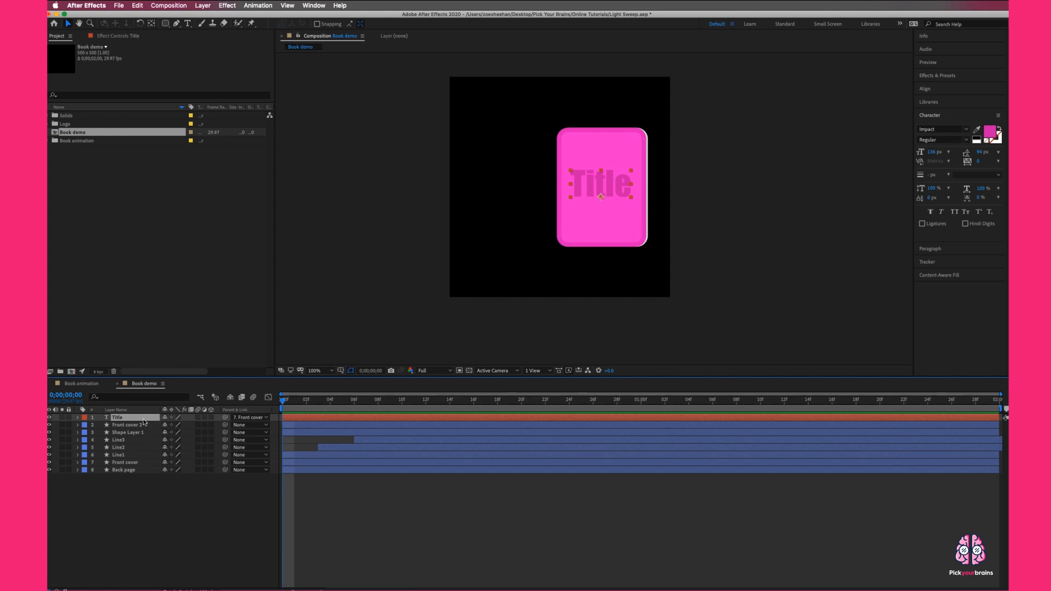
click(181, 486)
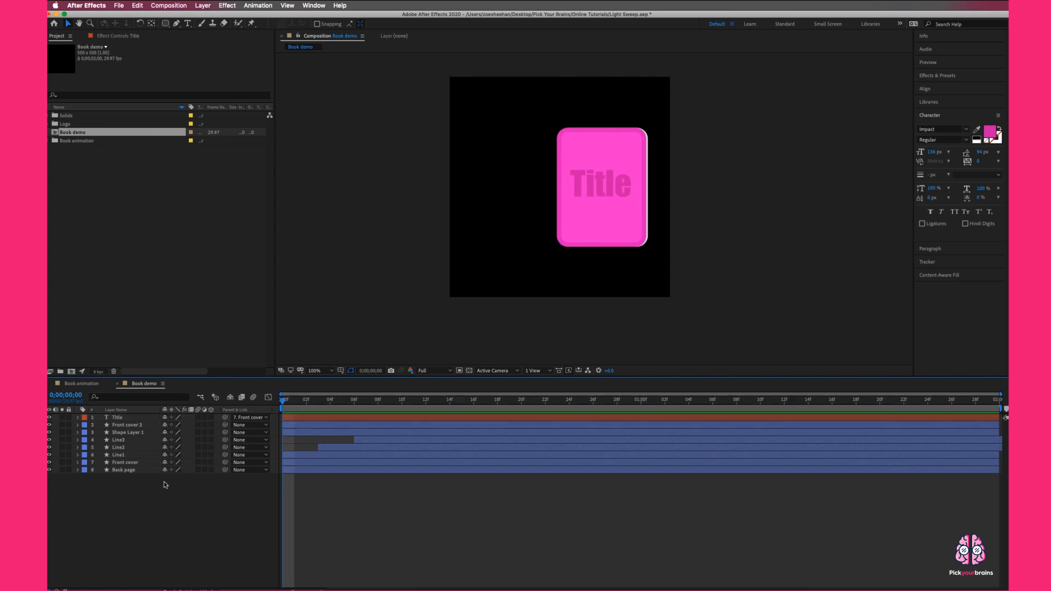
drag(282, 401, 653, 387)
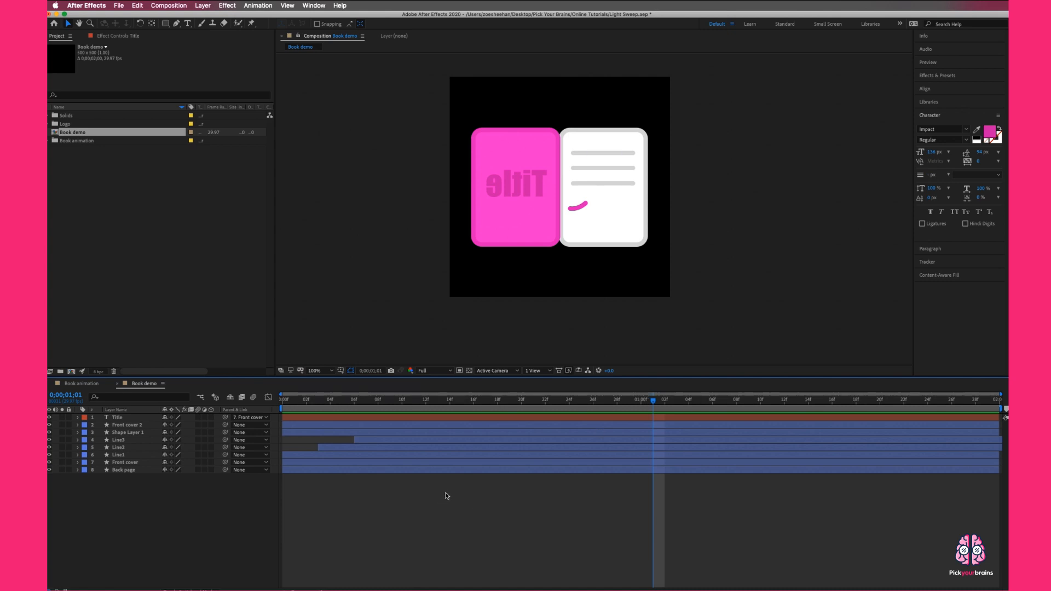
Reveal the Front cover's Scale keyframes and trim the start of the Front cover 2 layer to 0;00;00;15, where the cover is edge-on
click(126, 424)
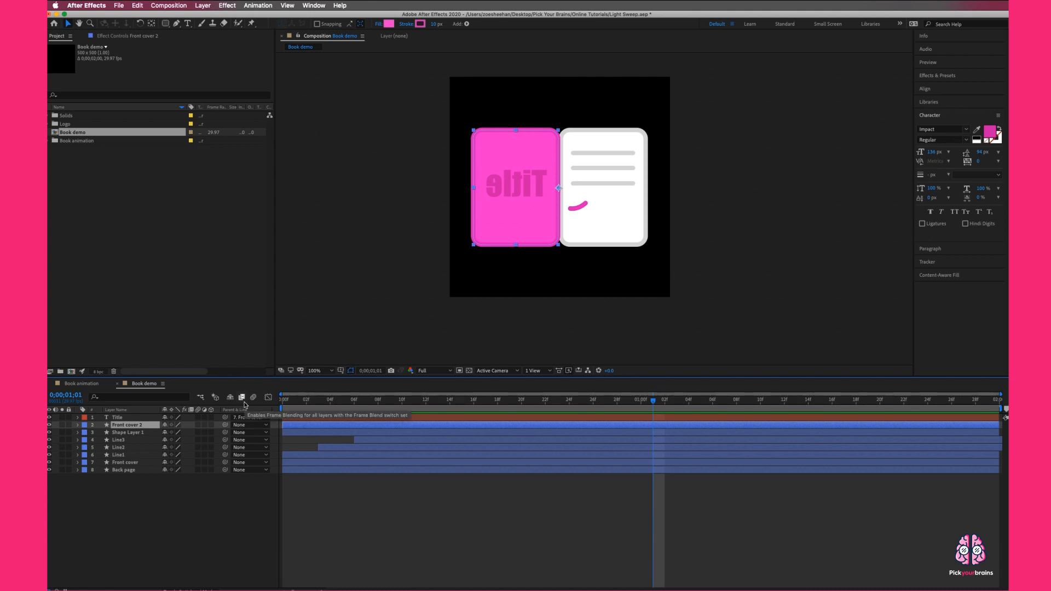
click(124, 433)
click(121, 462)
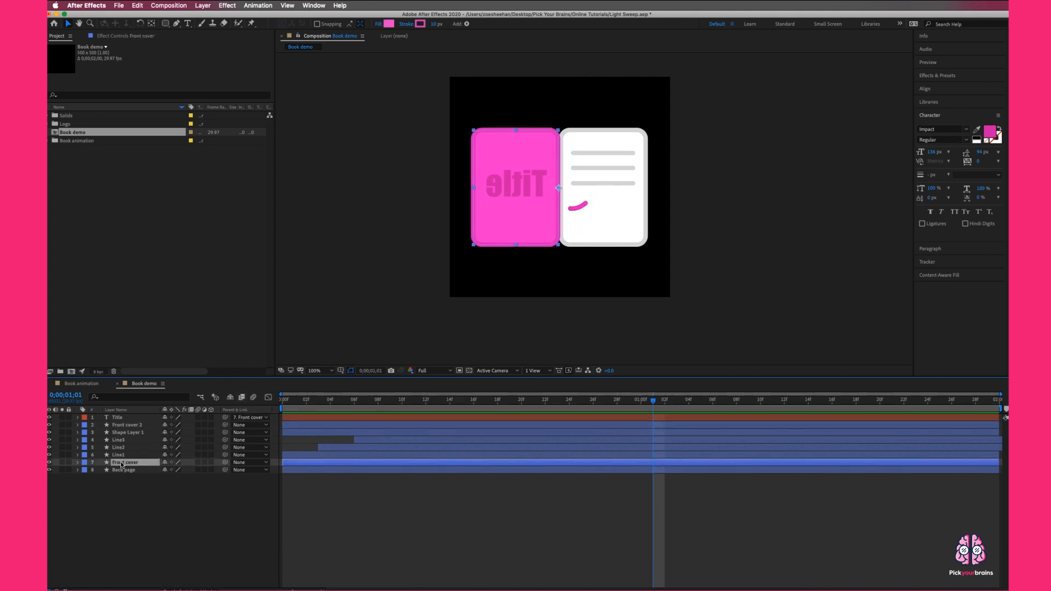
key(u)
drag(308, 404, 464, 401)
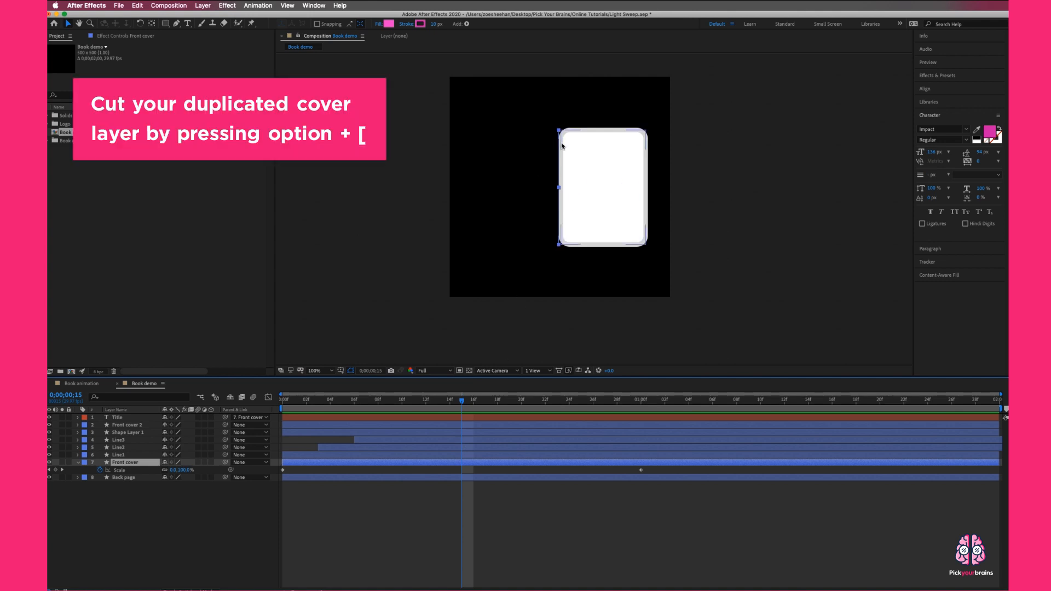
click(147, 427)
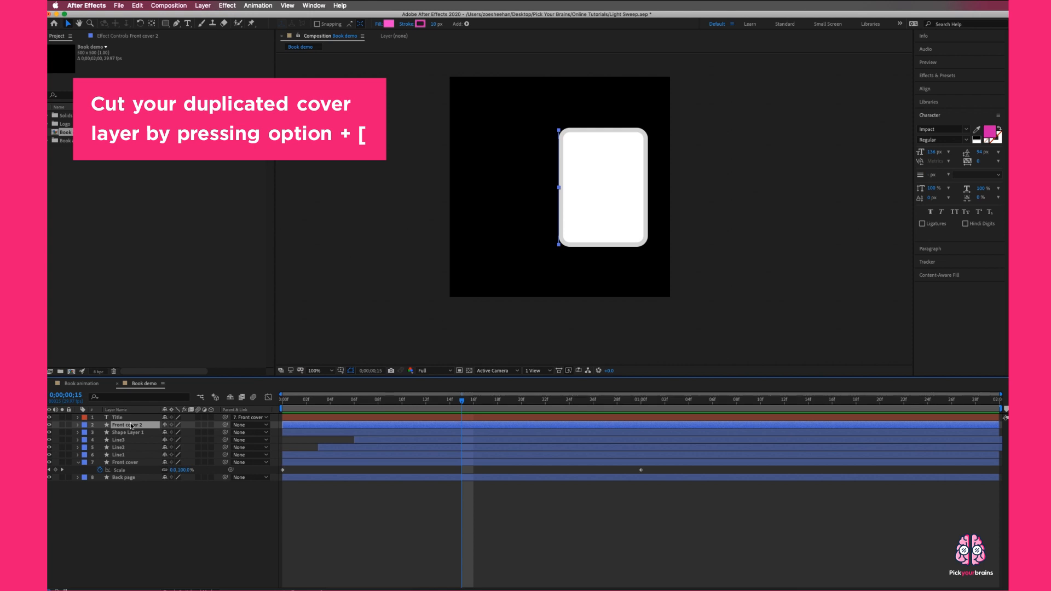
key(alt+bracketleft)
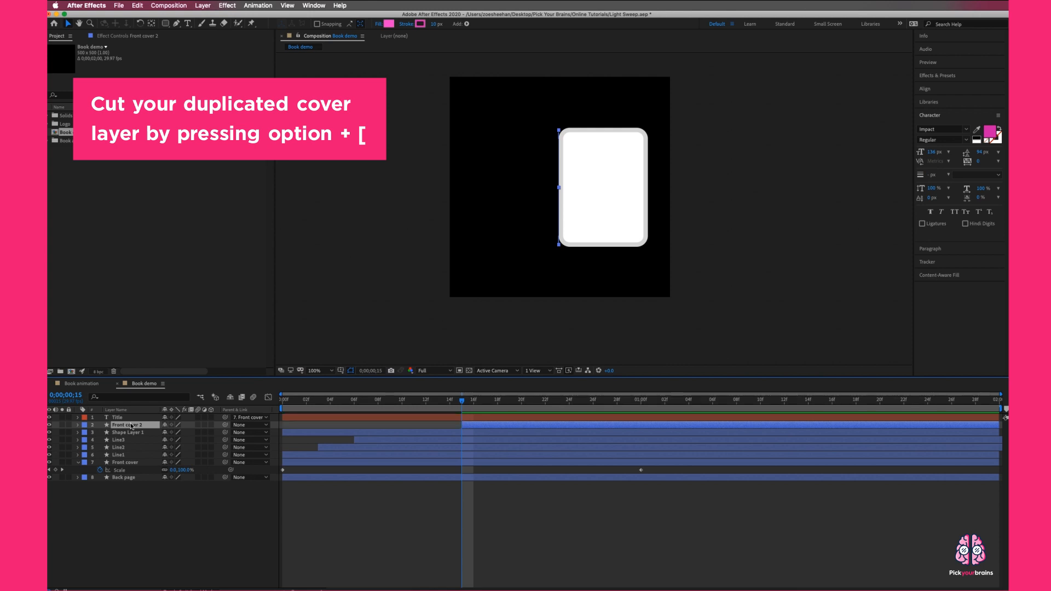
drag(463, 403, 534, 403)
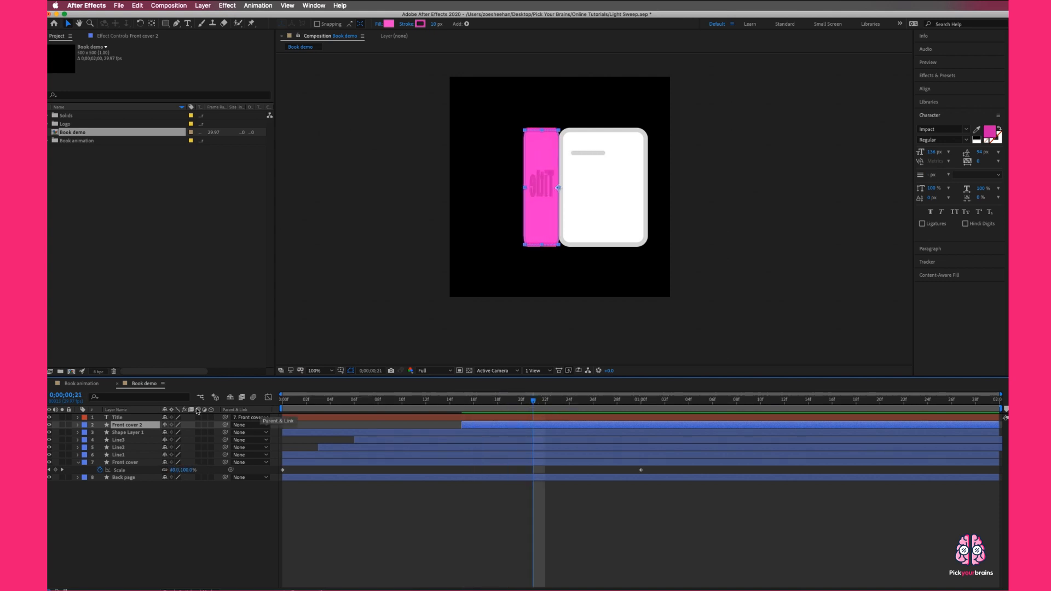
Move the Front cover 2 layer above the Title layer and preview the book opening from the first frame
drag(135, 425, 133, 418)
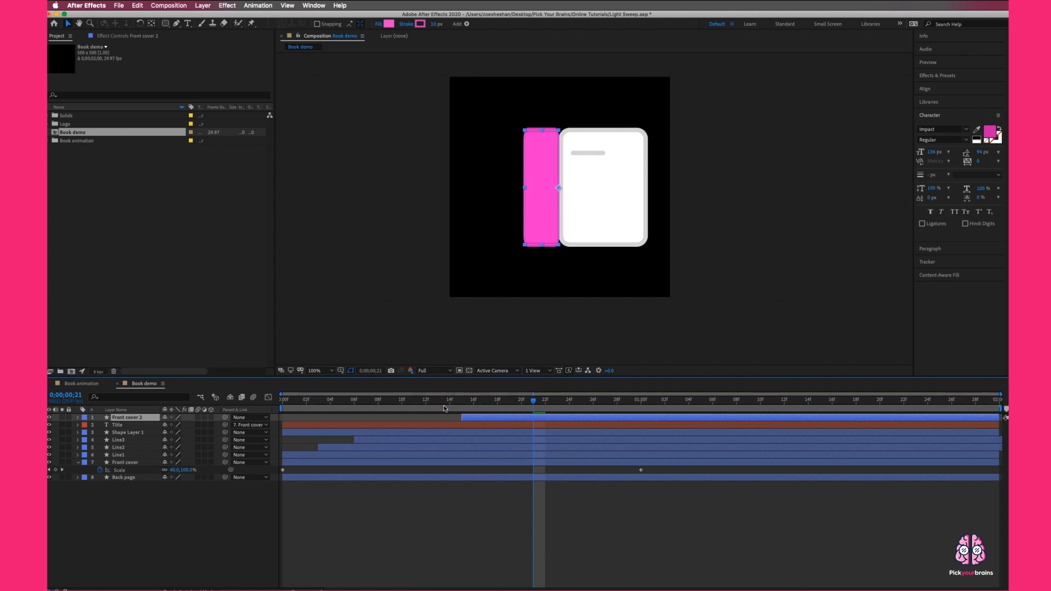
drag(547, 400, 268, 385)
key(space)
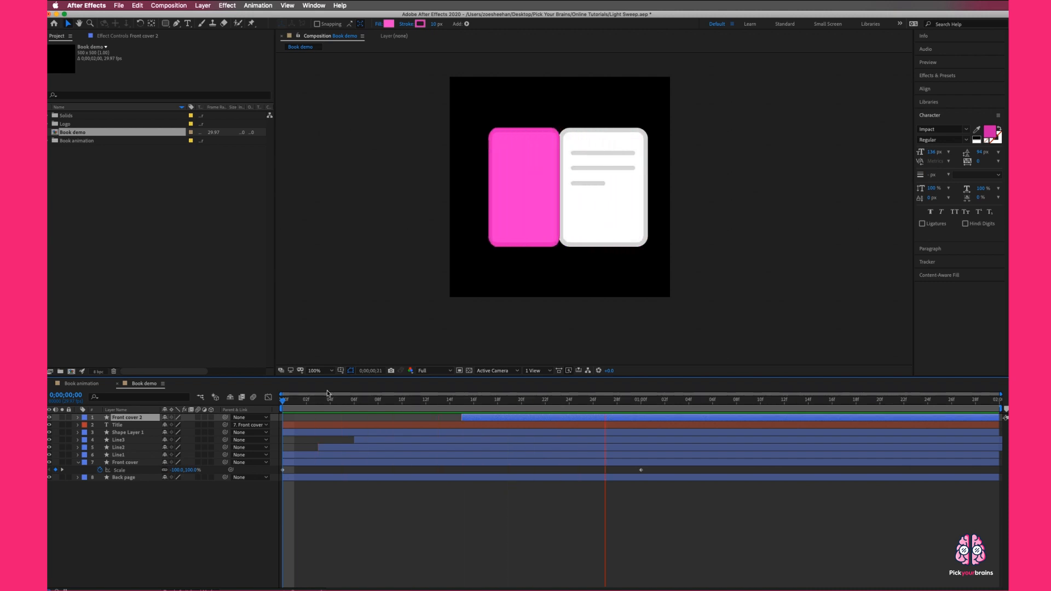
Check the cover swap at 0;00;00;15 and collapse the original Front cover layer's Scale property
drag(515, 397, 460, 401)
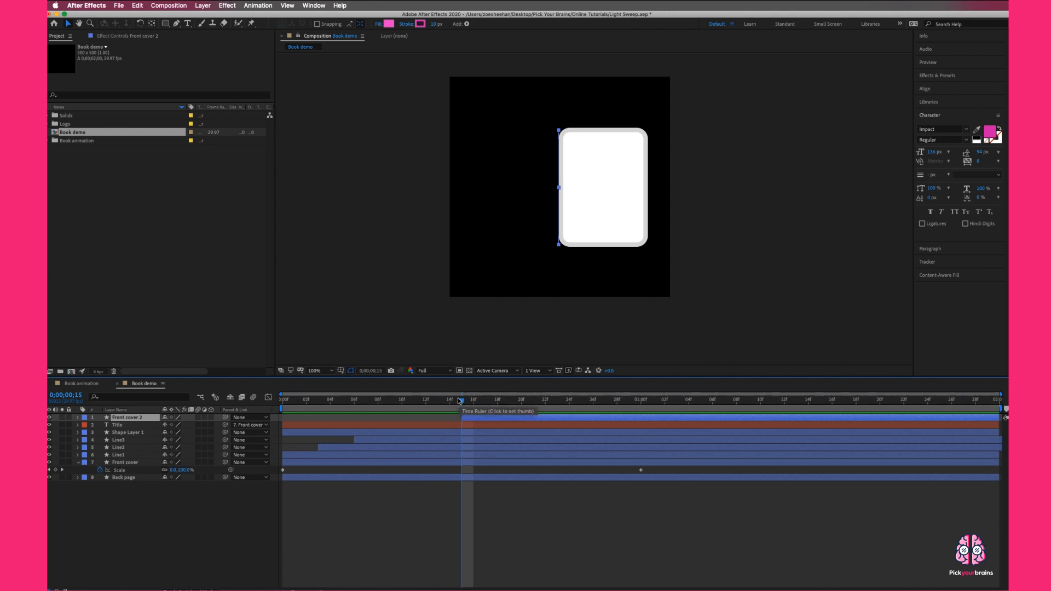
click(122, 463)
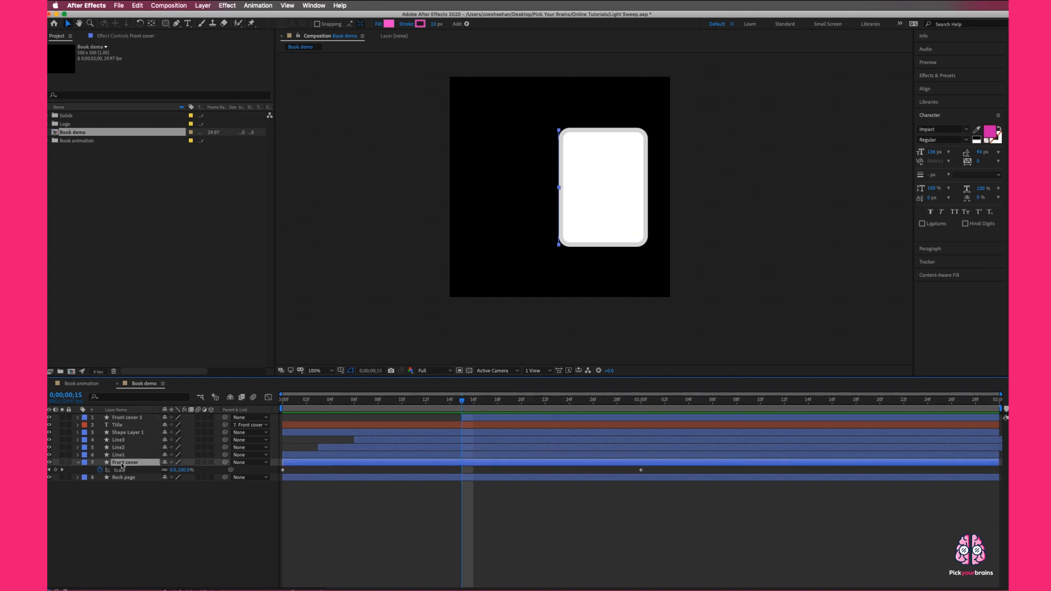
click(78, 463)
click(134, 419)
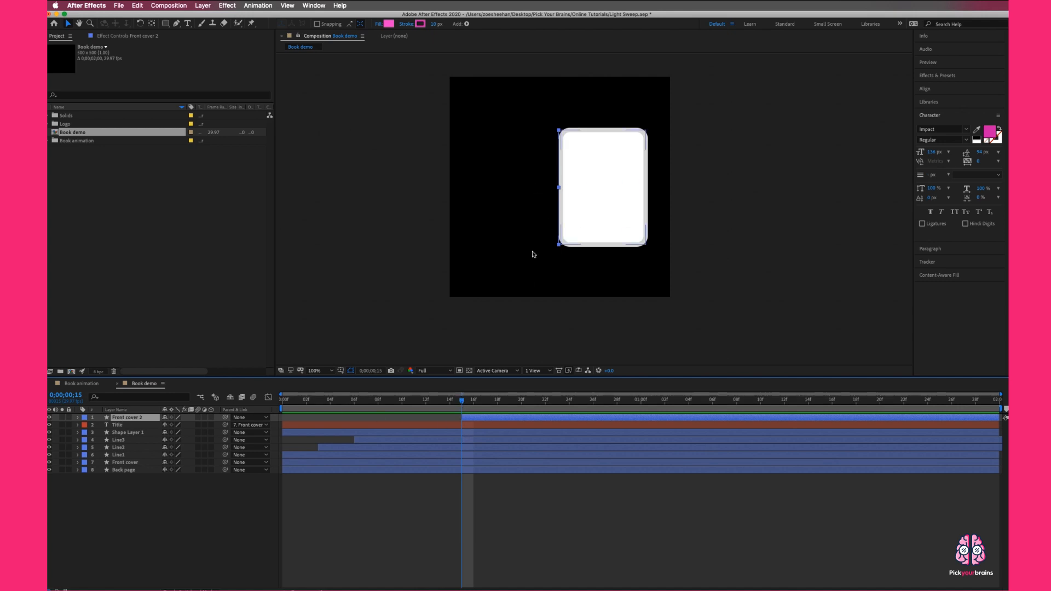
Shorten the work area to end at about 0;00;01;12 and preview the finished book animation
drag(463, 403, 808, 387)
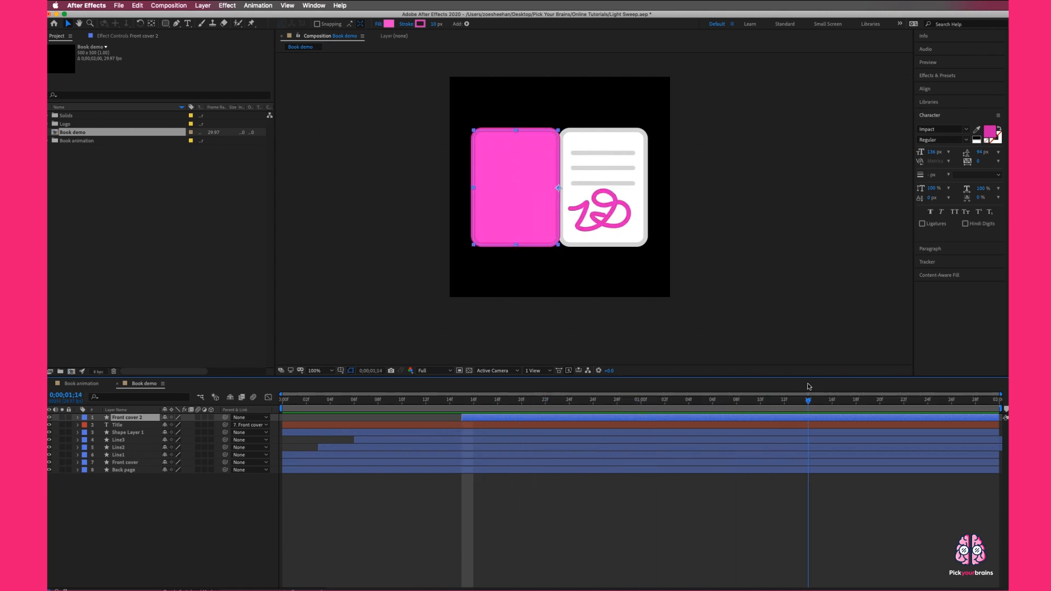
click(144, 463)
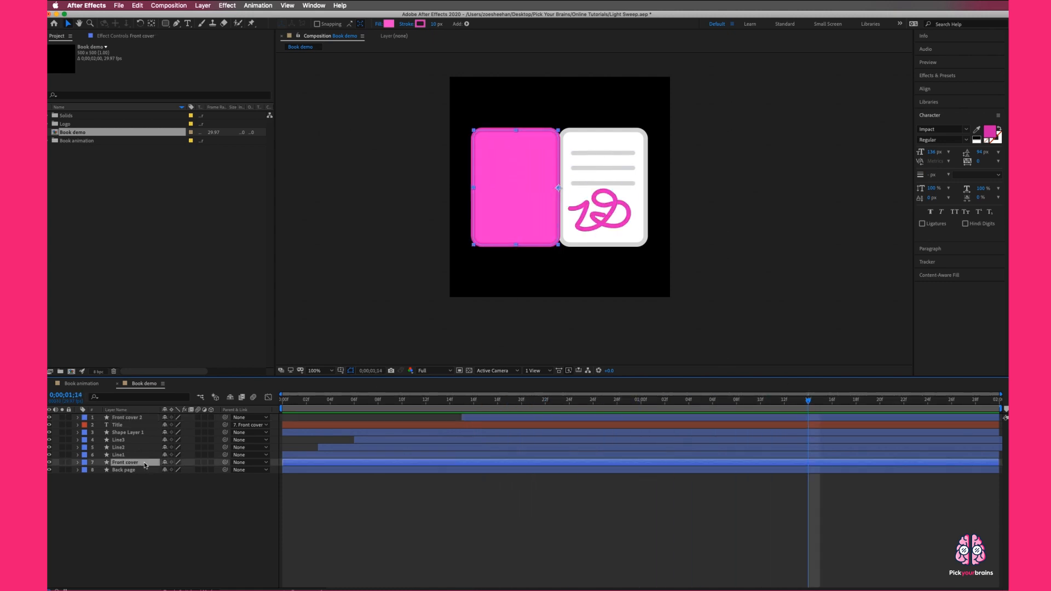
drag(1005, 410, 786, 410)
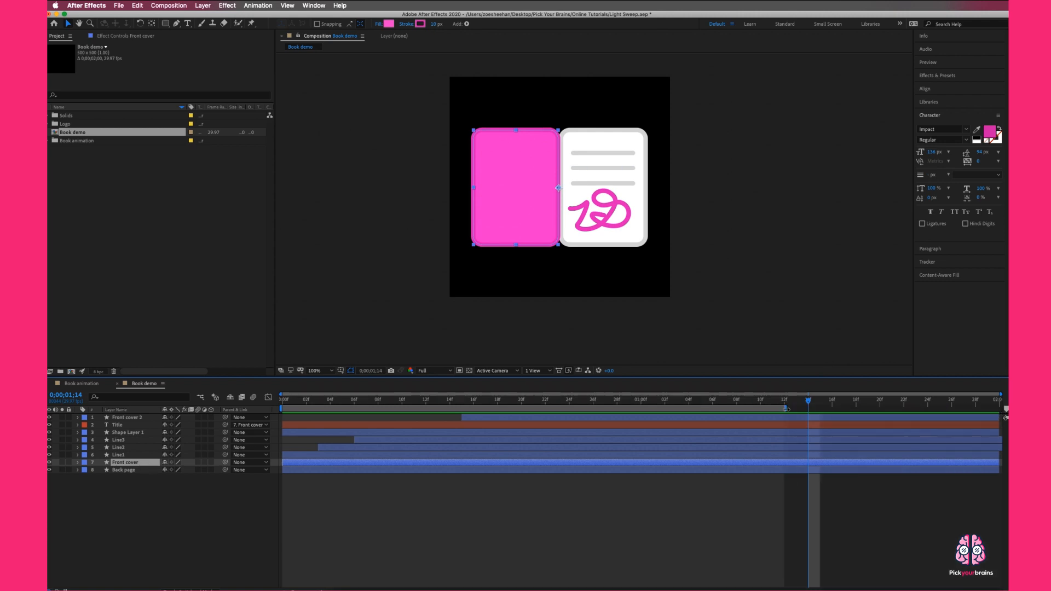
key(space)
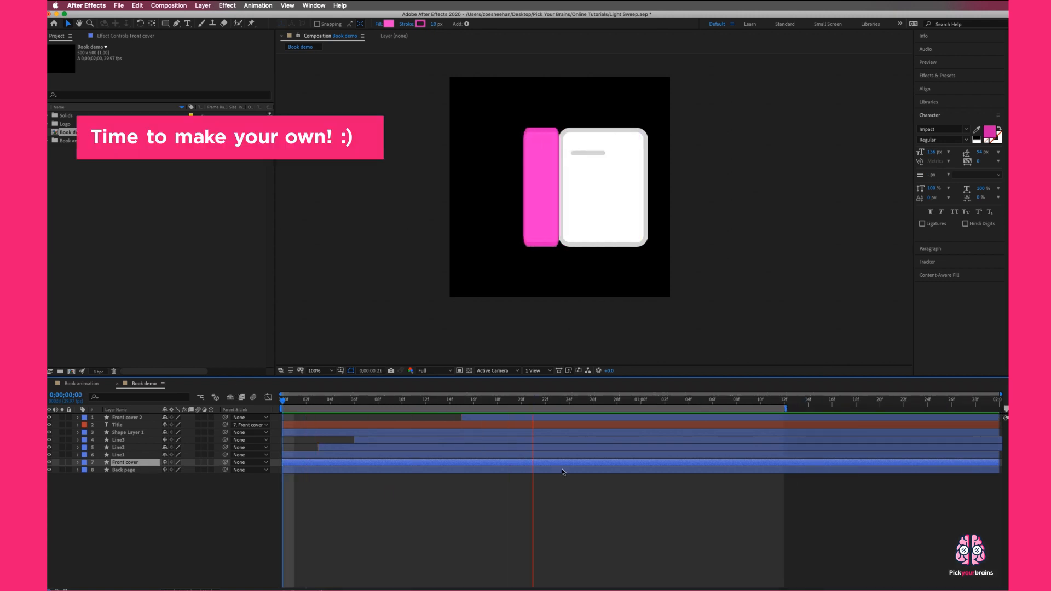